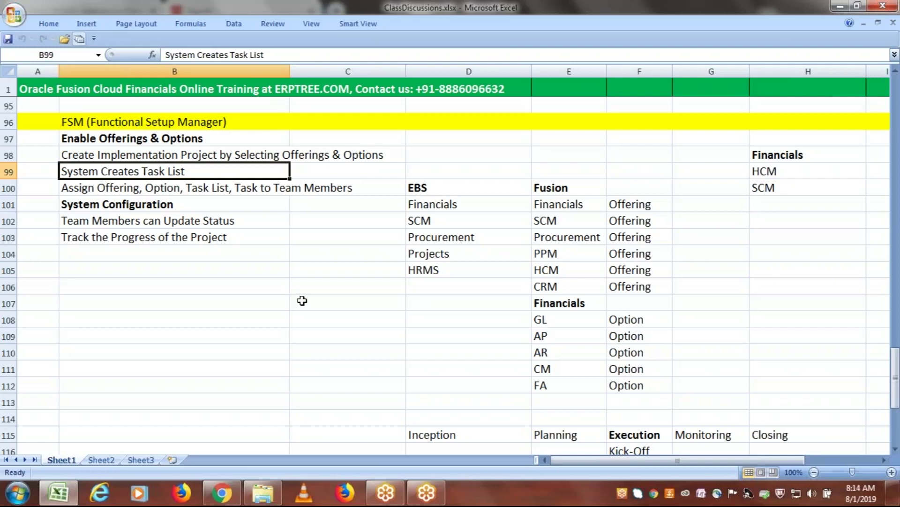
Step: Review the project status-tracking notes and highlight the implementation user name in B68
click(187, 221)
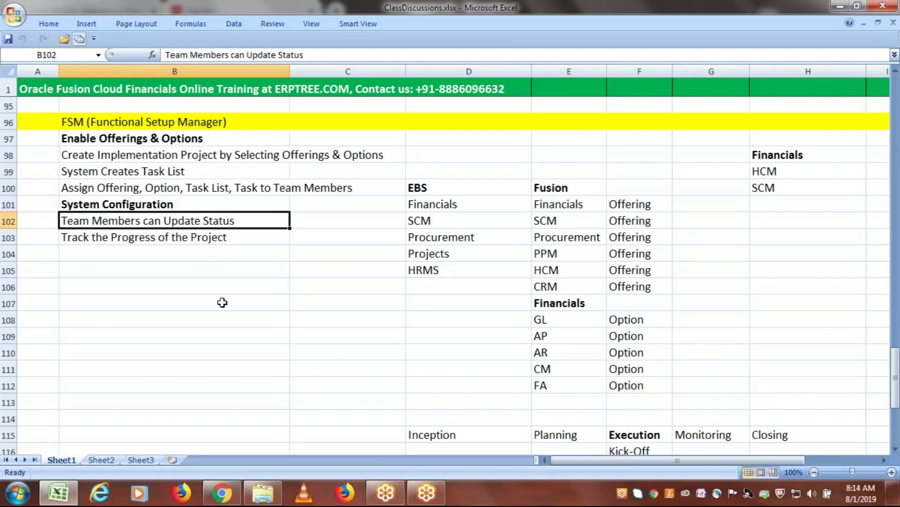
click(183, 237)
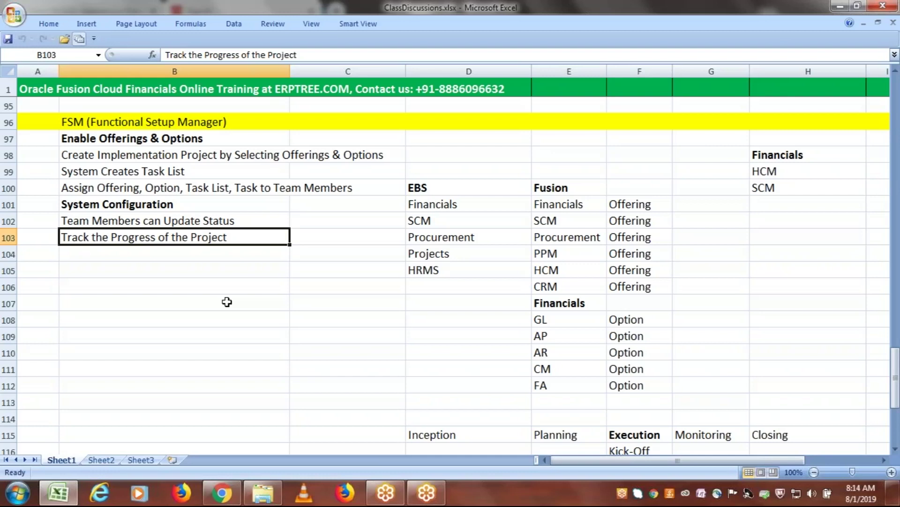
scroll(227, 301, up, 10)
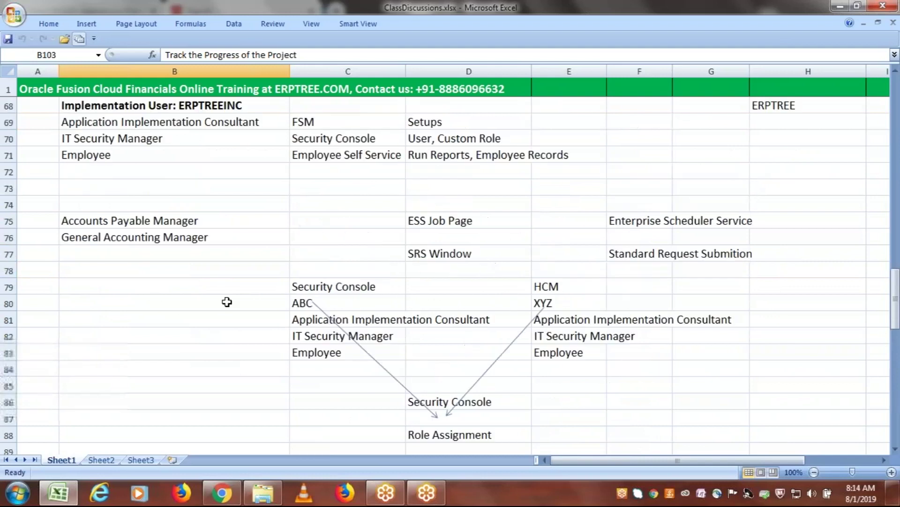
double_click(260, 154)
drag(243, 155, 178, 145)
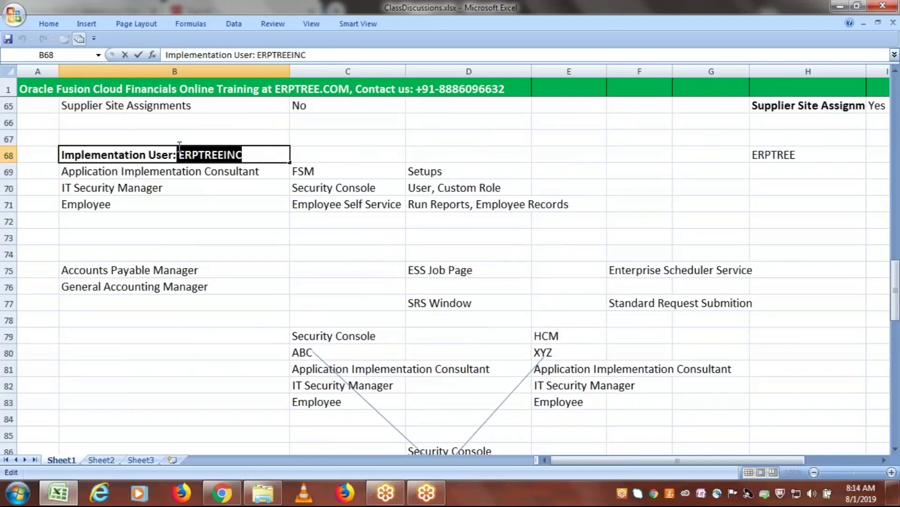
Step: Review the FSM, Security Console and Employee Self Service notes, leaving B68 unchanged, then return to the browser
click(329, 174)
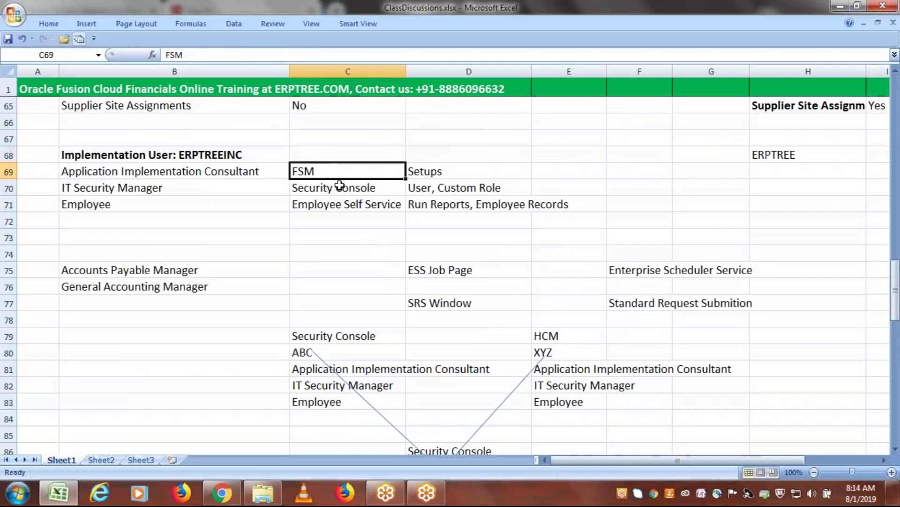
click(339, 186)
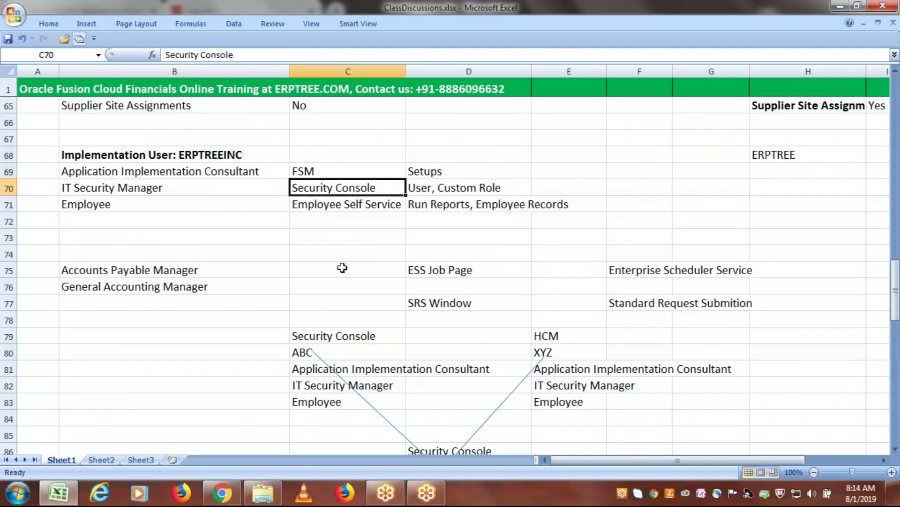
click(337, 205)
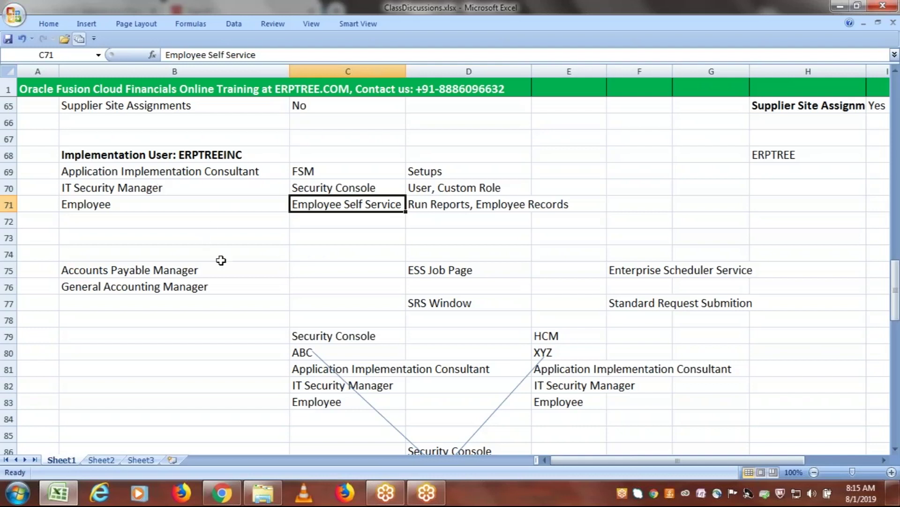
double_click(251, 154)
drag(242, 154, 178, 152)
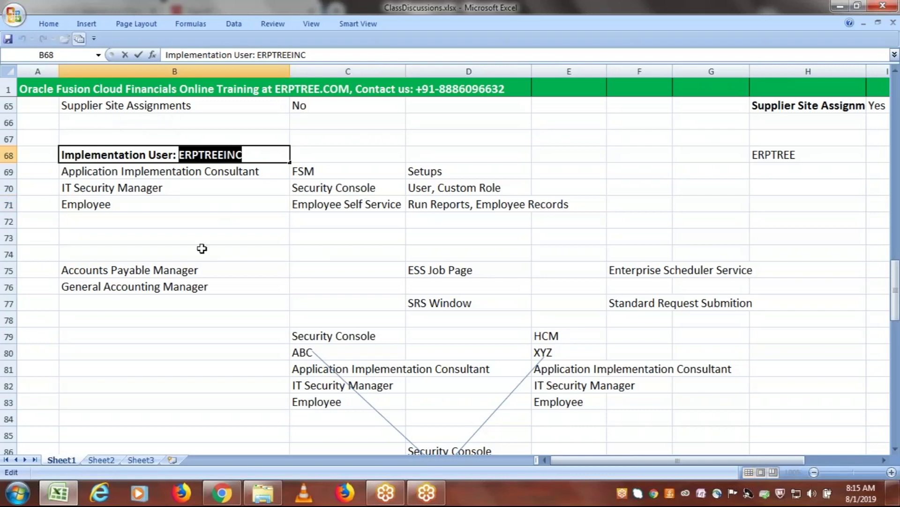
click(329, 175)
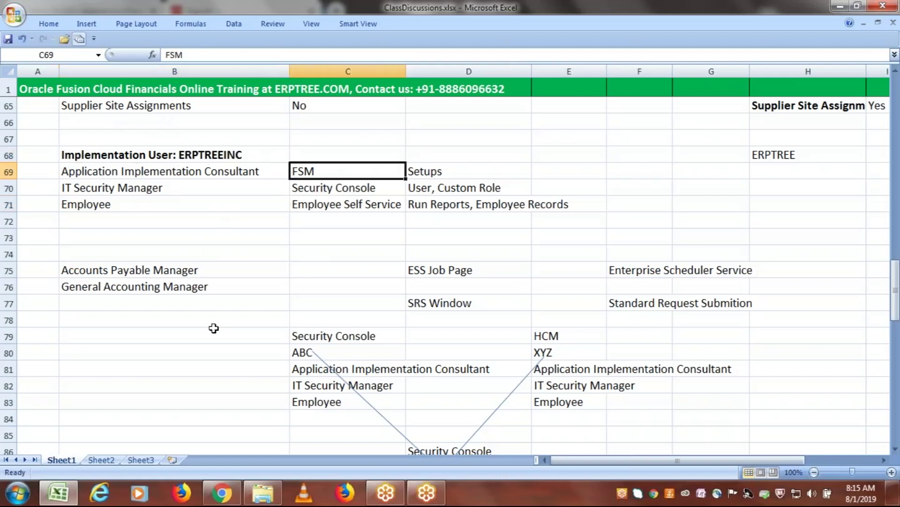
click(220, 493)
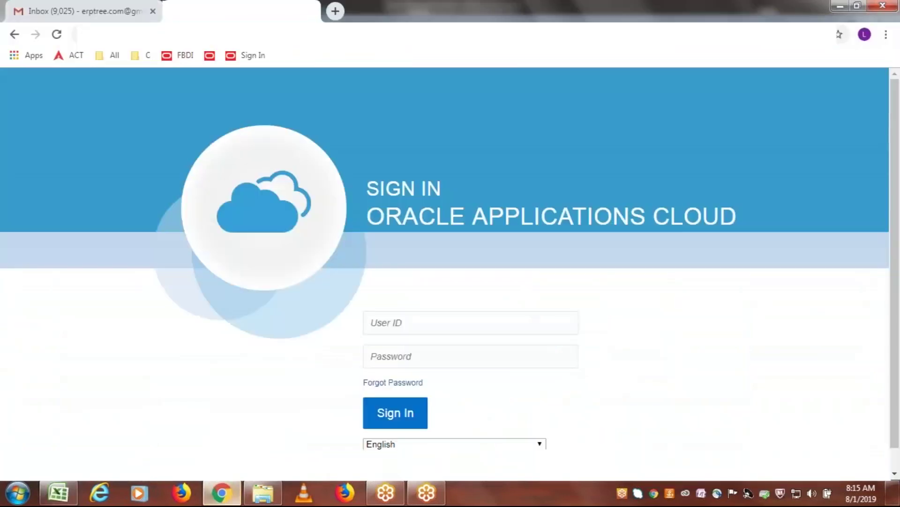
Step: Sign in from the Oracle Applications Cloud bookmark with the implementation user's ID and password
click(256, 57)
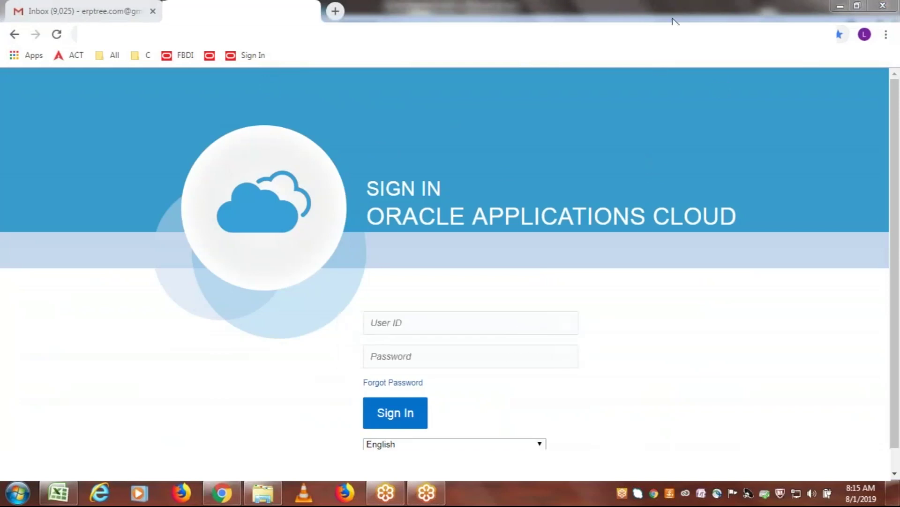
click(401, 322)
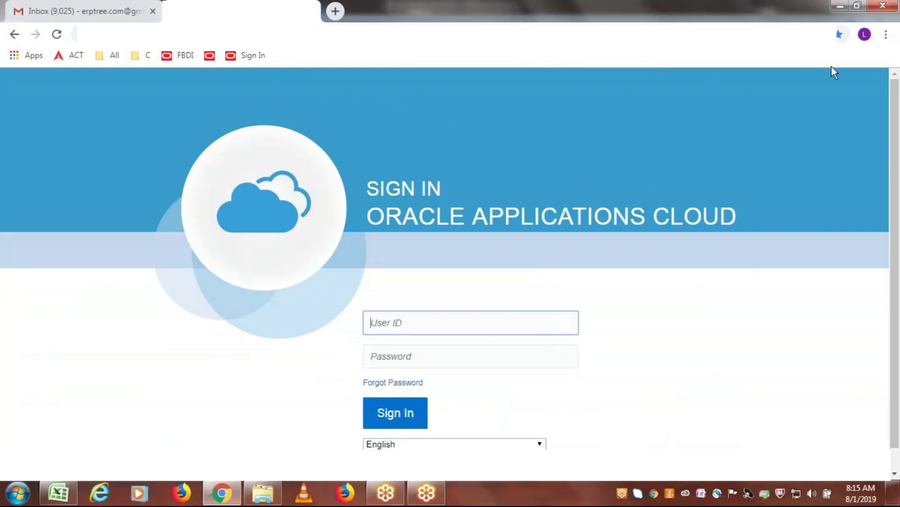
text(ERPTREEINC)
click(411, 350)
text(*********)
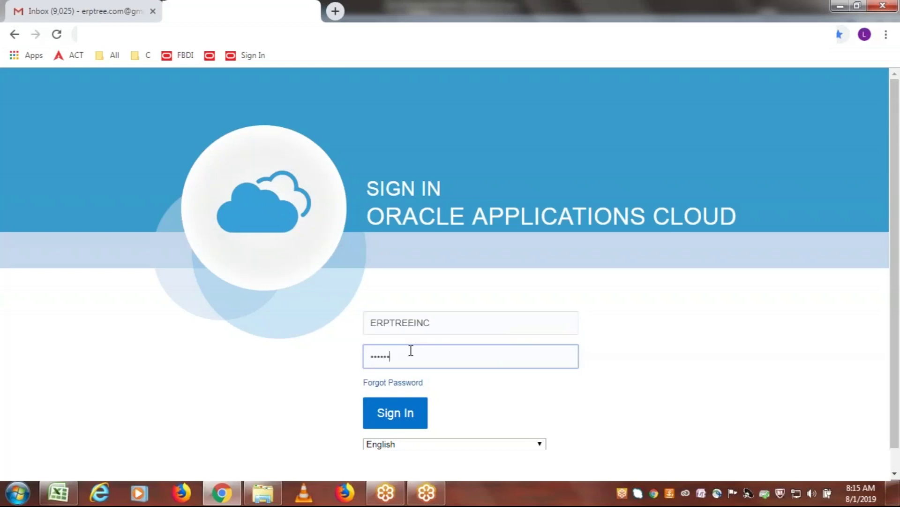
key(Return)
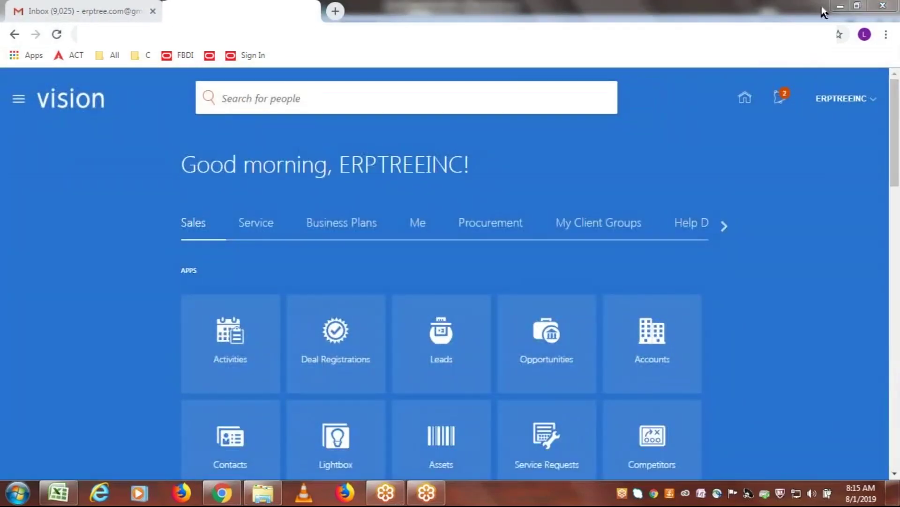
Step: Open Setup and Maintenance from the user menu, then return to the ClassDiscussions.xlsx notes
click(832, 98)
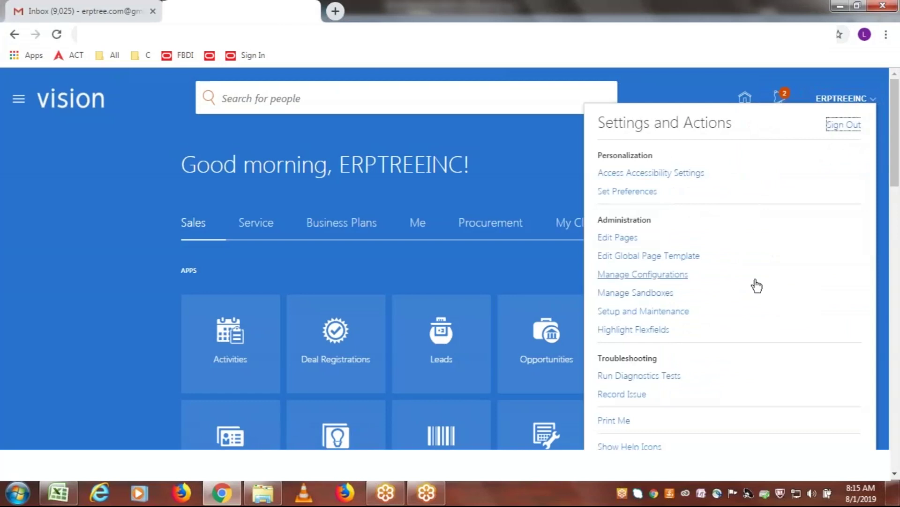
click(656, 313)
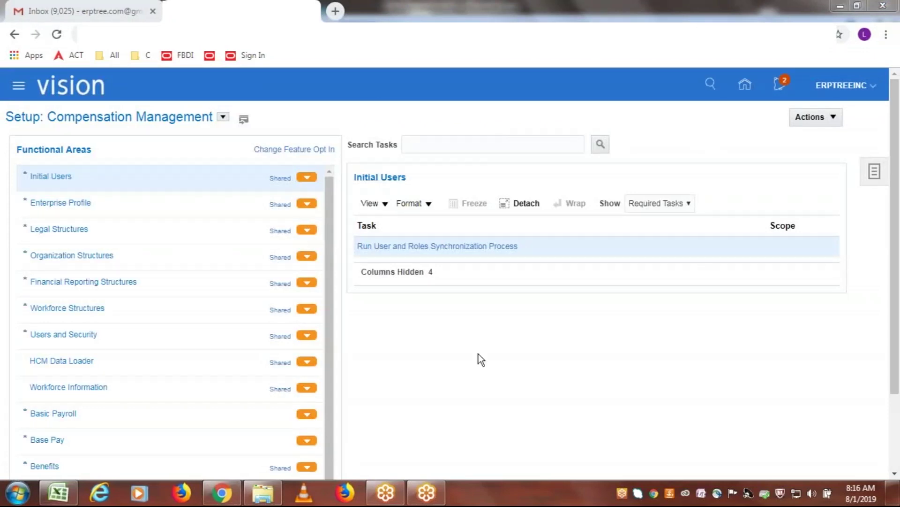
click(58, 492)
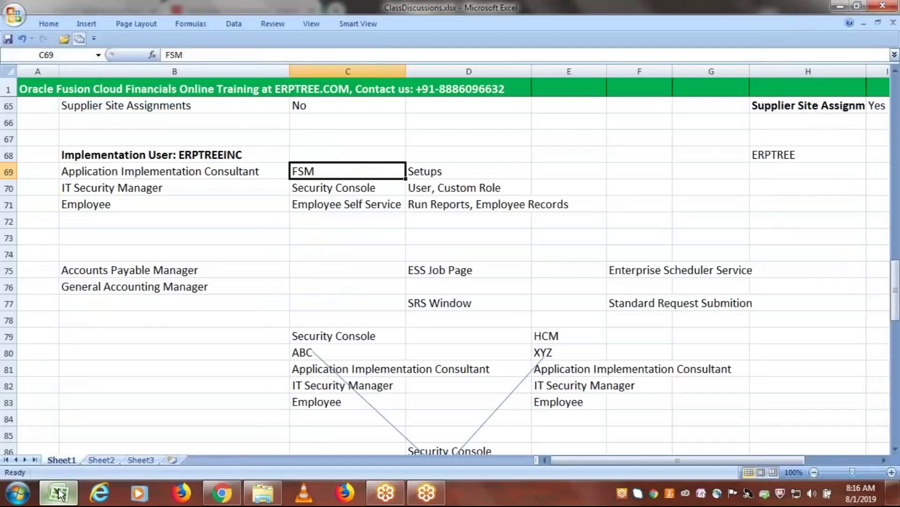
Step: Review the FSM 'Enable Offerings & Options' note, then return to the Oracle setup page
drag(895, 312, 896, 371)
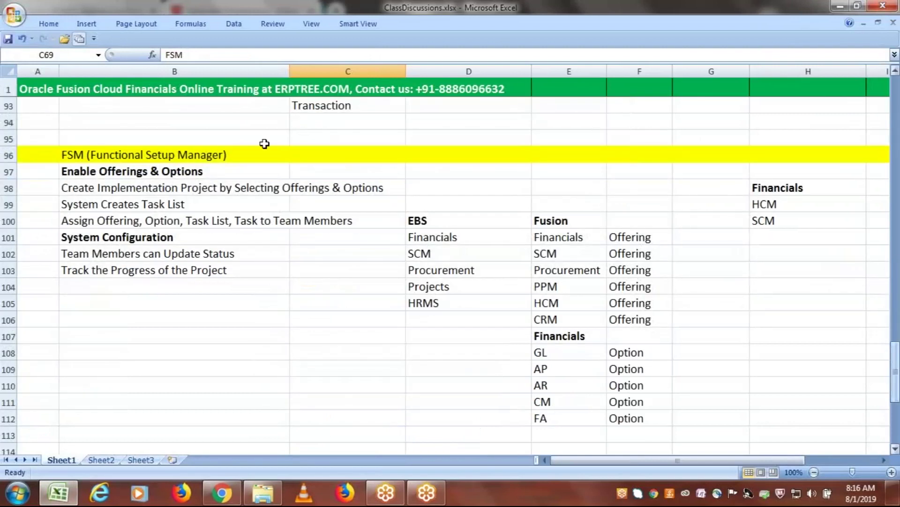
click(162, 173)
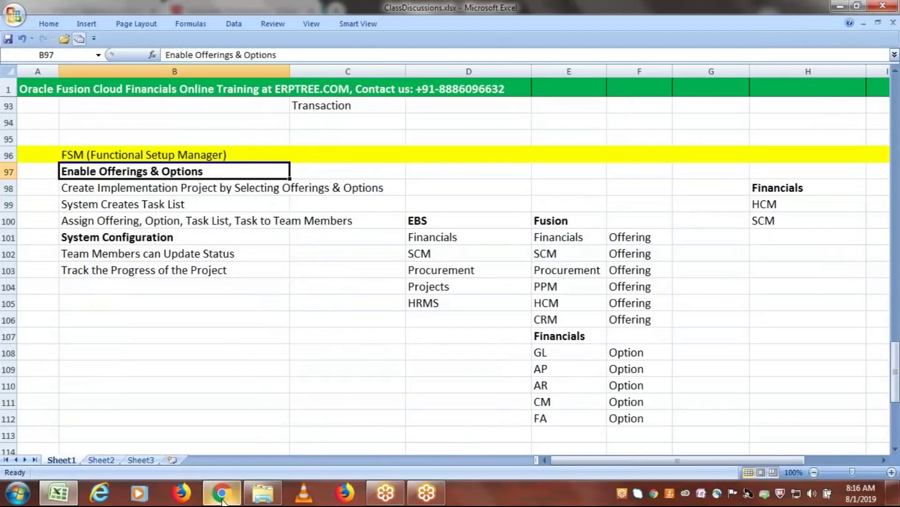
click(222, 494)
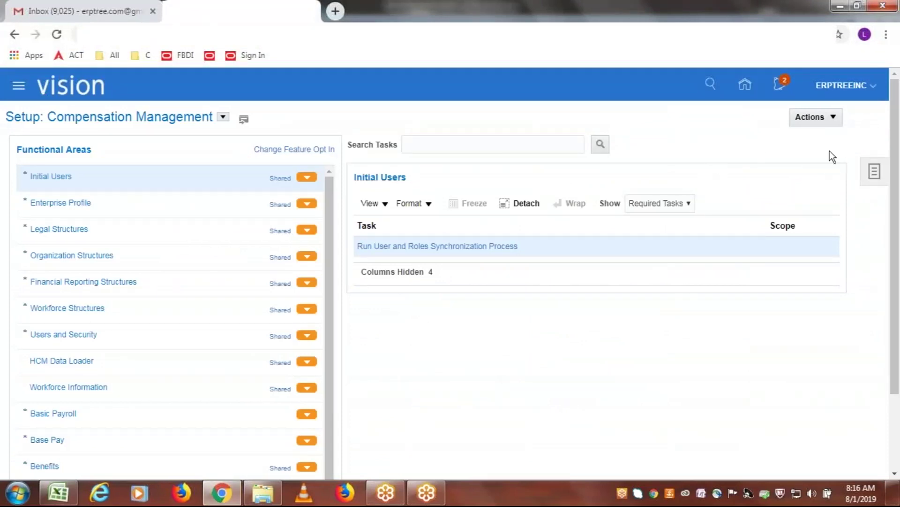
Step: Reopen Setup and Maintenance and go to the Offerings overview via Actions > Go to Offerings
click(834, 118)
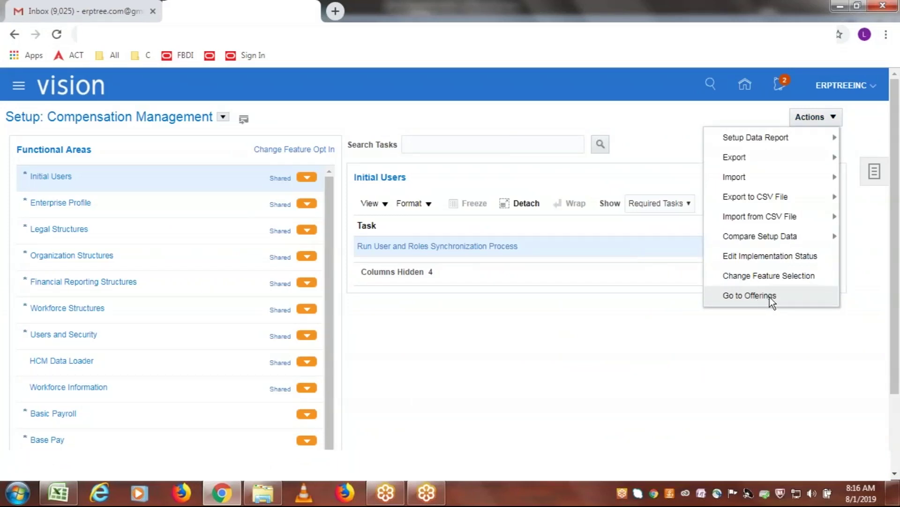
click(675, 108)
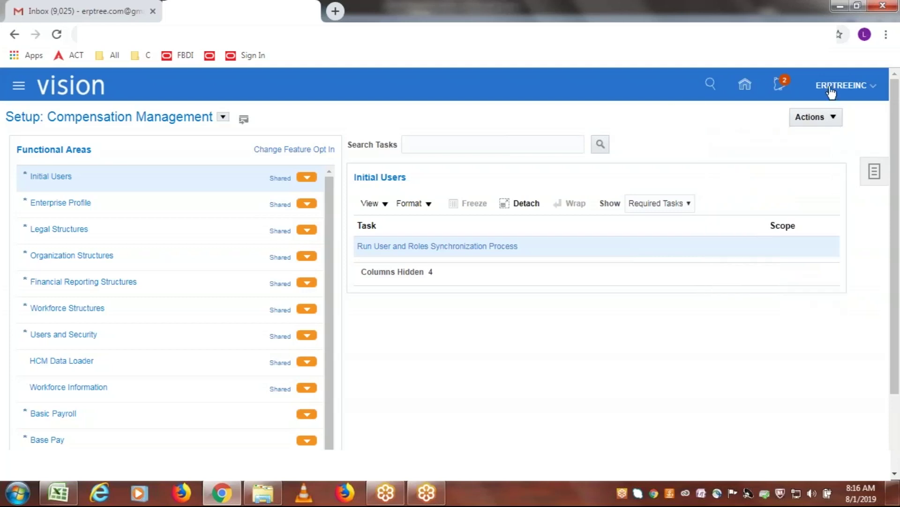
click(841, 86)
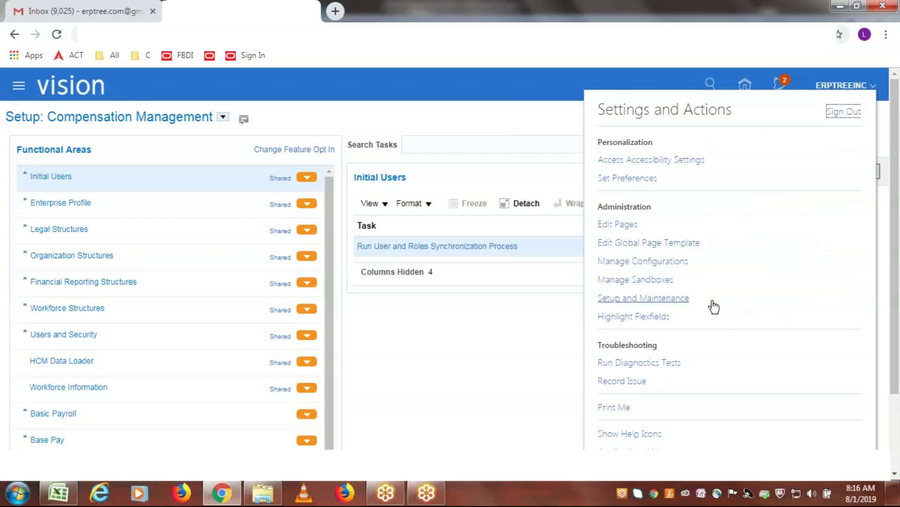
click(642, 299)
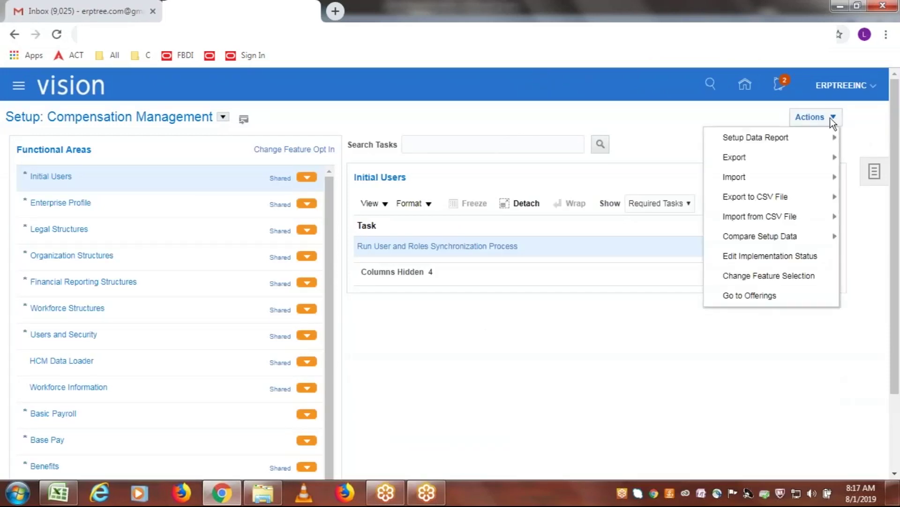
click(763, 297)
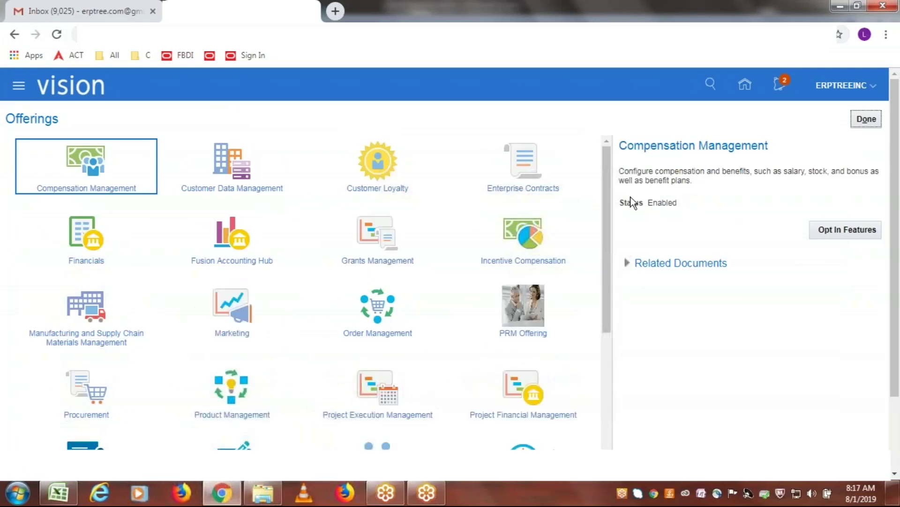
Step: Scroll through the Offerings list, then switch to the ClassDiscussions workbook
mouse_move(607, 191)
mouse_down()
mouse_move(605, 328)
mouse_move(615, 181)
mouse_up()
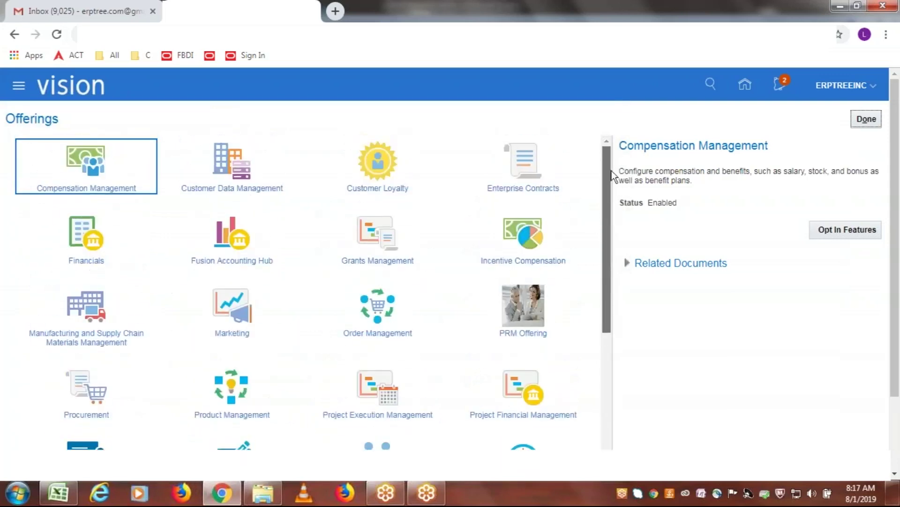
scroll(610, 187, down, 1)
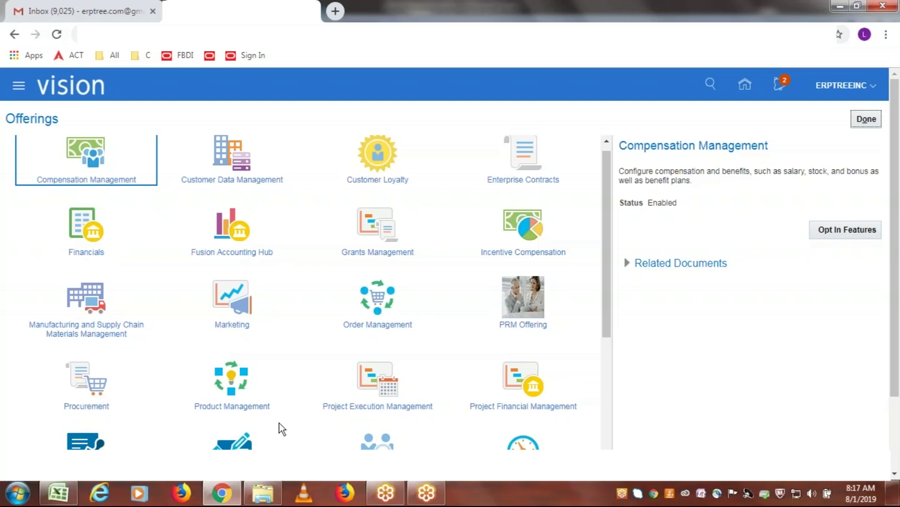
mouse_move(605, 240)
mouse_down()
mouse_move(604, 312)
mouse_move(610, 232)
mouse_up()
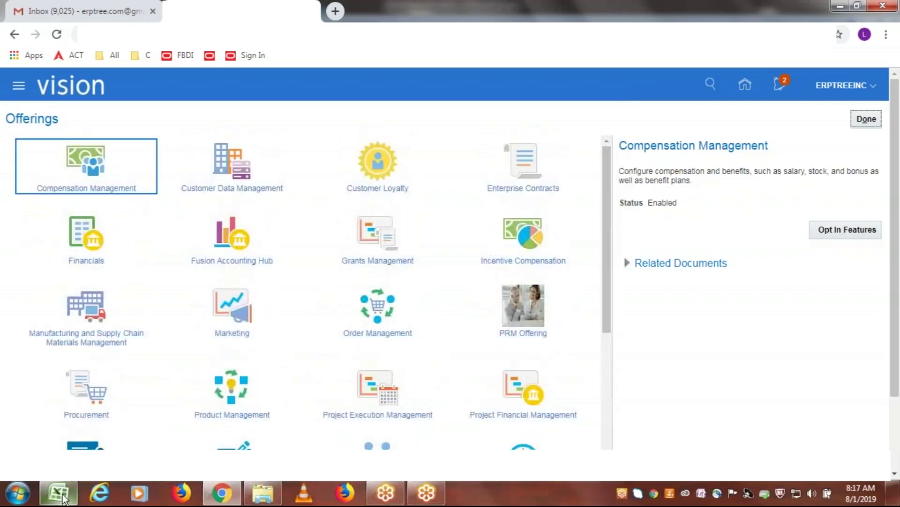
click(58, 492)
Step: Point out the Financials and SCM offerings in the notes, then return to the Offerings page
mouse_move(575, 237)
mouse_down()
mouse_move(575, 251)
mouse_move(576, 241)
mouse_up()
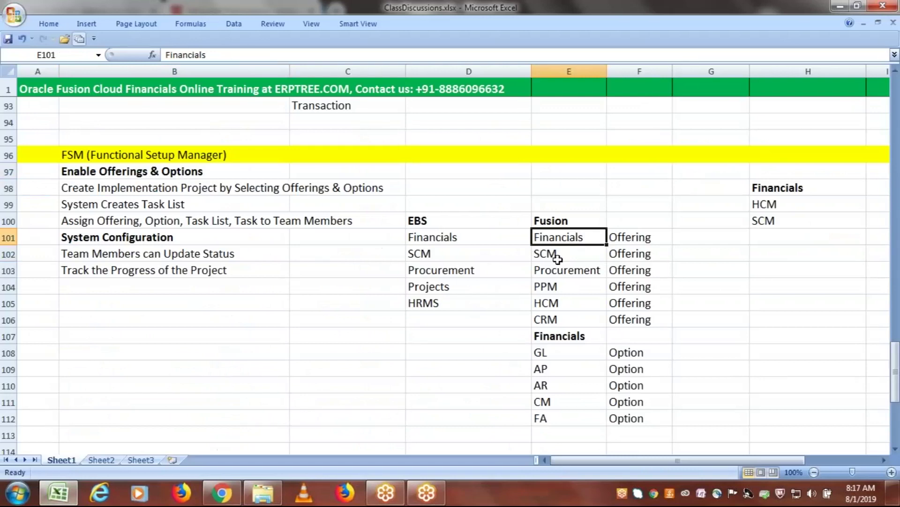
click(556, 256)
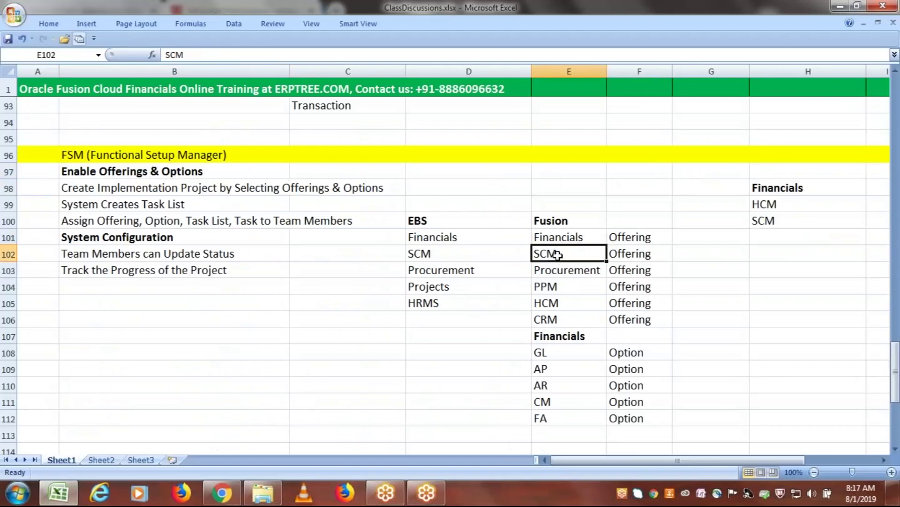
click(576, 237)
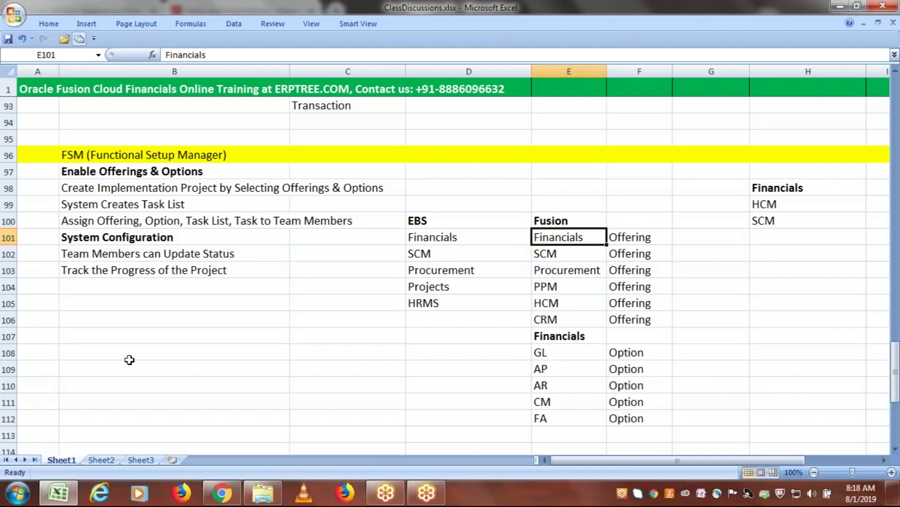
click(225, 497)
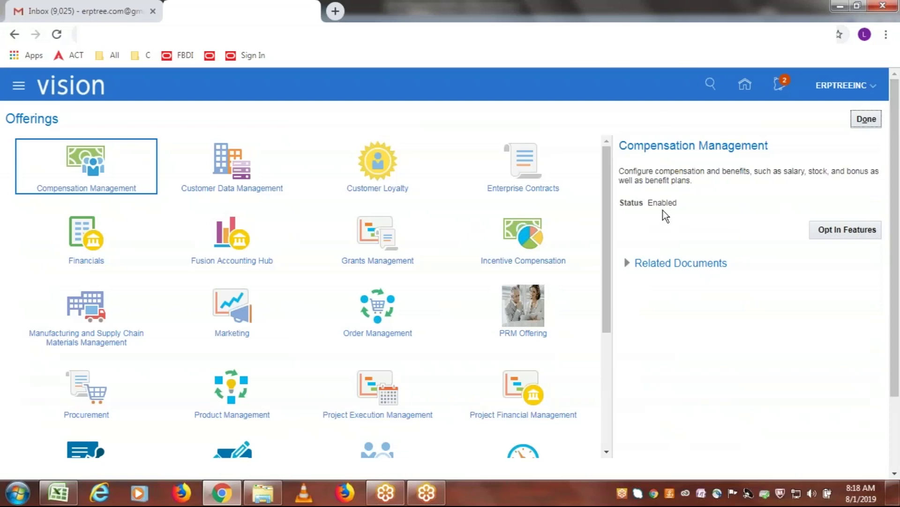
Step: Show the Order Management offering details and scroll through the whole Offerings list and back
drag(609, 194, 607, 205)
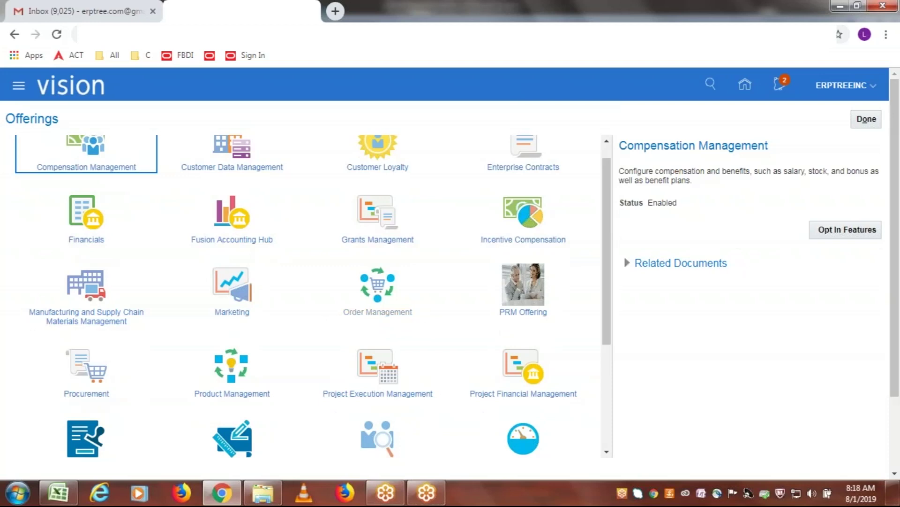
click(377, 312)
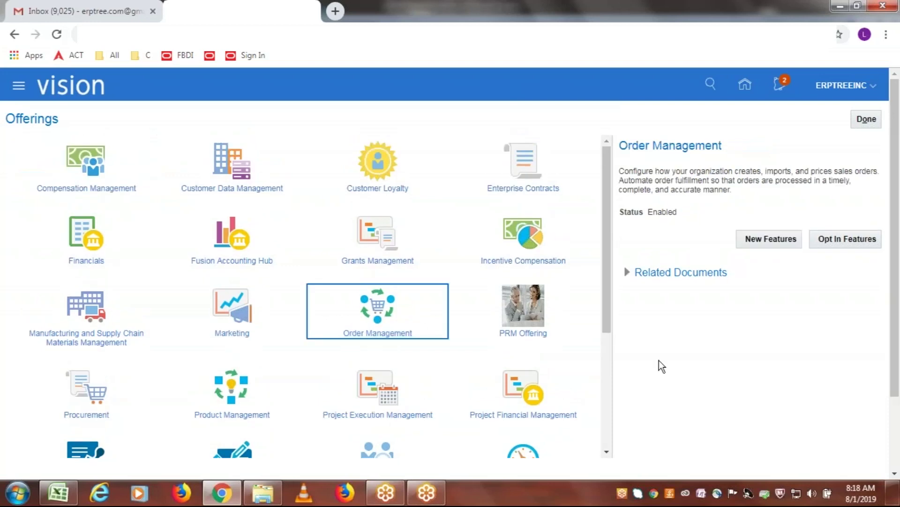
drag(898, 178, 899, 199)
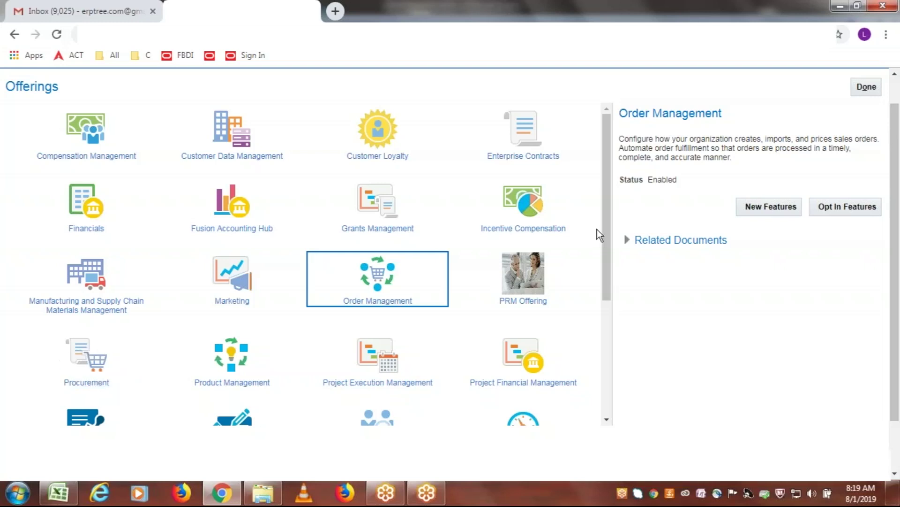
drag(605, 231, 619, 287)
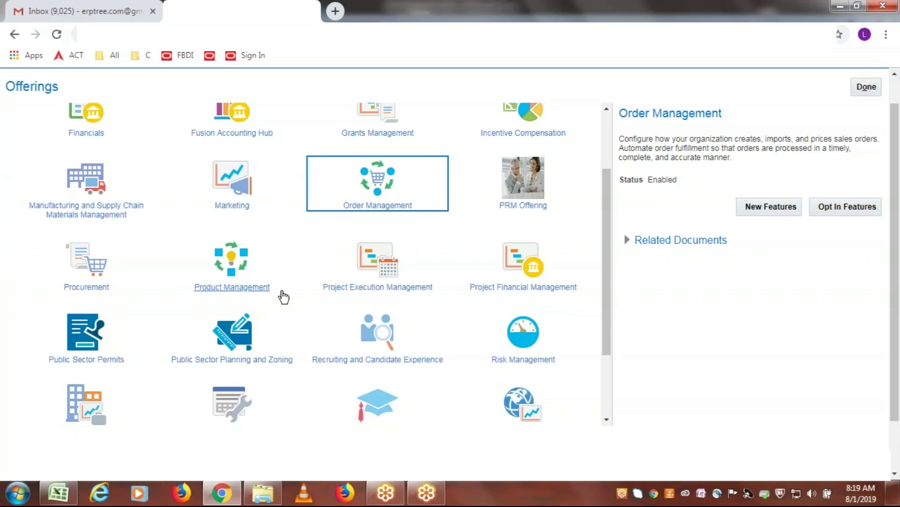
drag(608, 227, 609, 295)
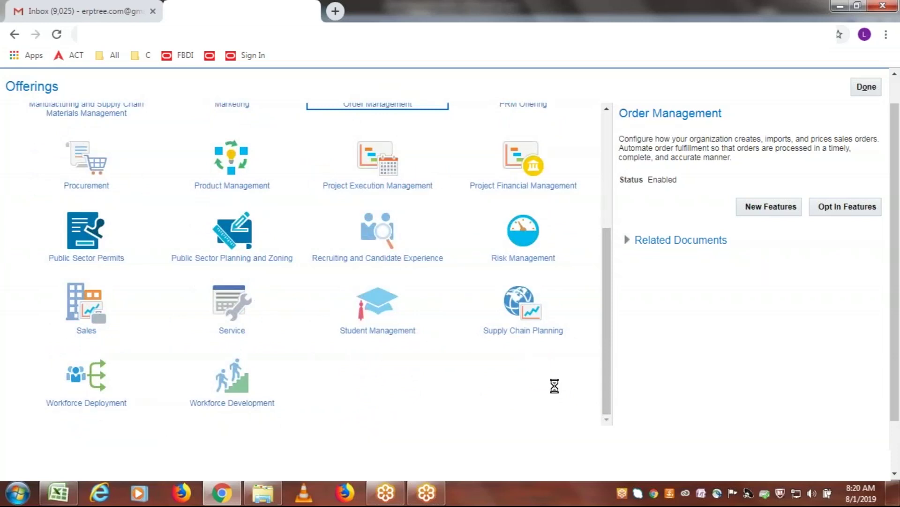
drag(609, 373, 609, 371)
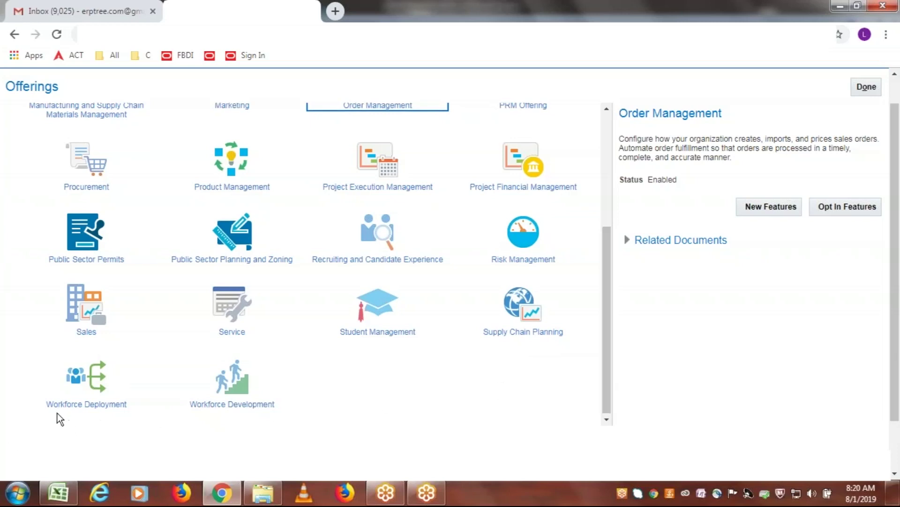
drag(607, 375, 611, 249)
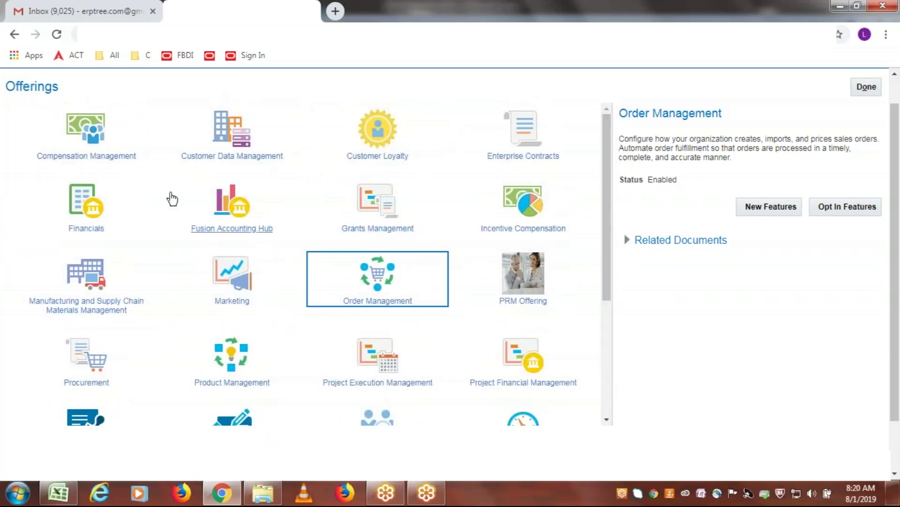
Step: Select Financials and highlight assets, ledgers, receivables, subledger accounting and tax configuration in its description
click(85, 201)
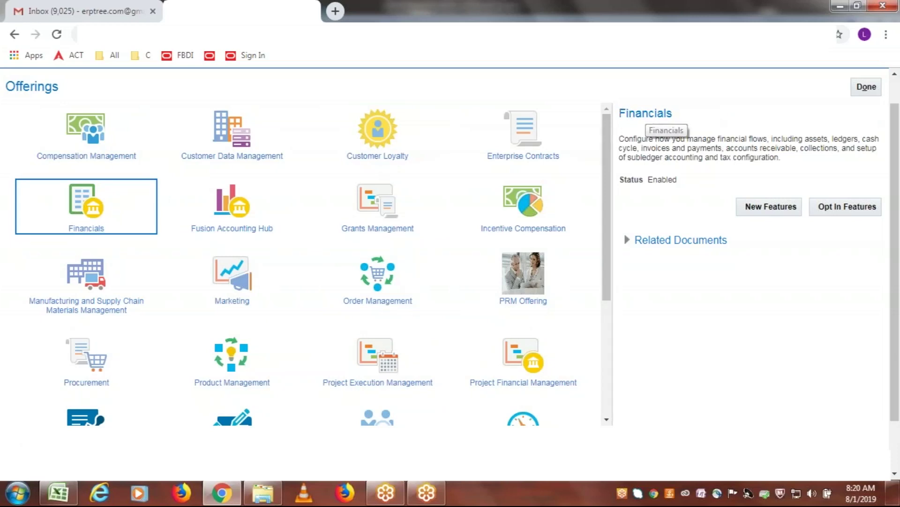
drag(619, 113, 671, 114)
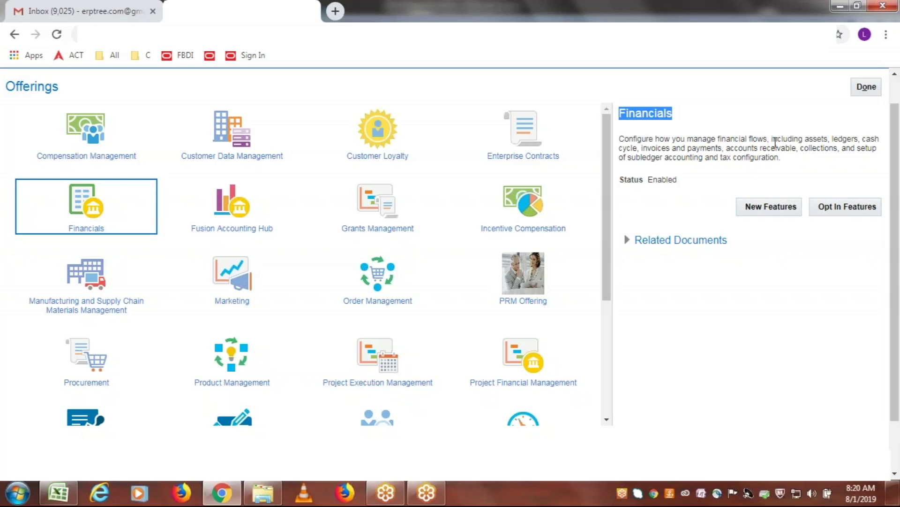
drag(805, 139, 829, 139)
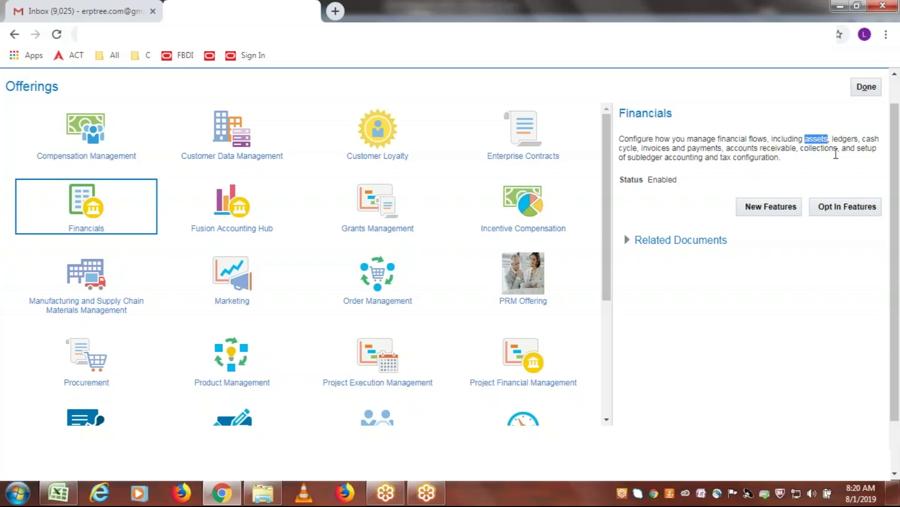
drag(833, 139, 722, 151)
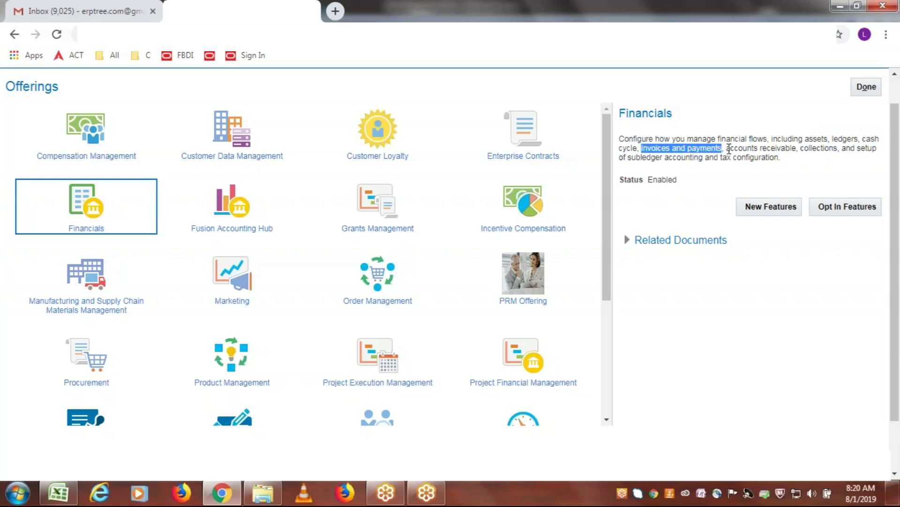
drag(726, 149, 839, 151)
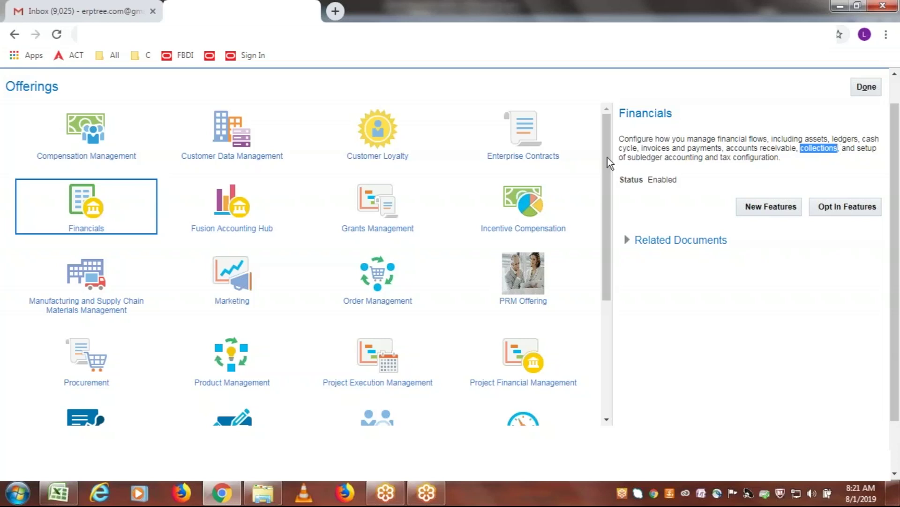
drag(628, 158, 705, 156)
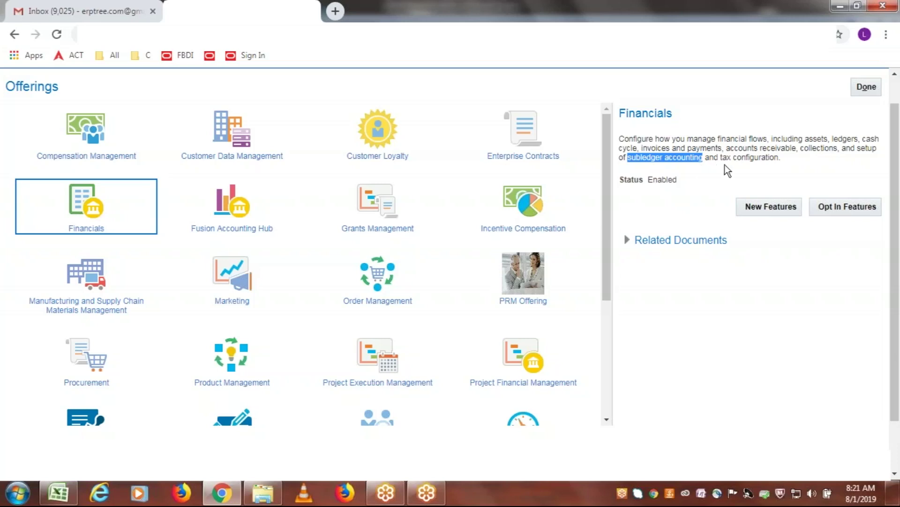
drag(720, 158, 781, 158)
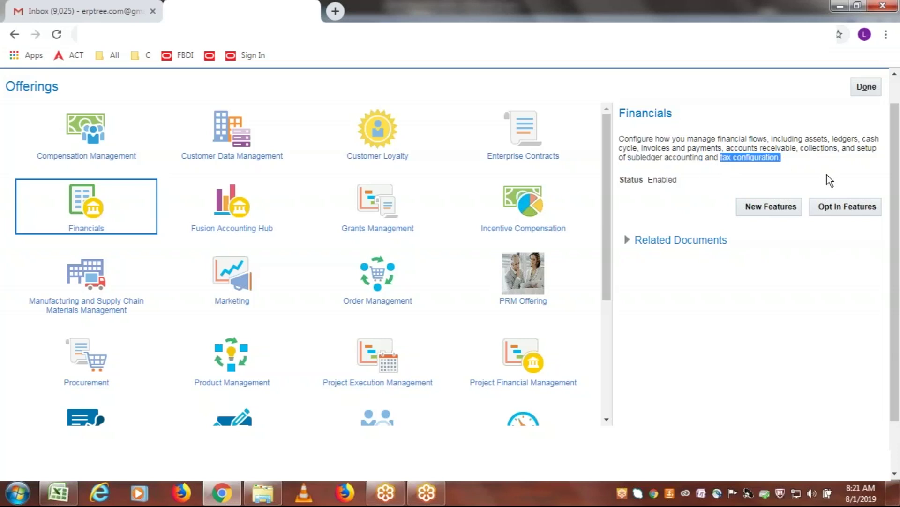
click(778, 163)
drag(781, 158, 620, 139)
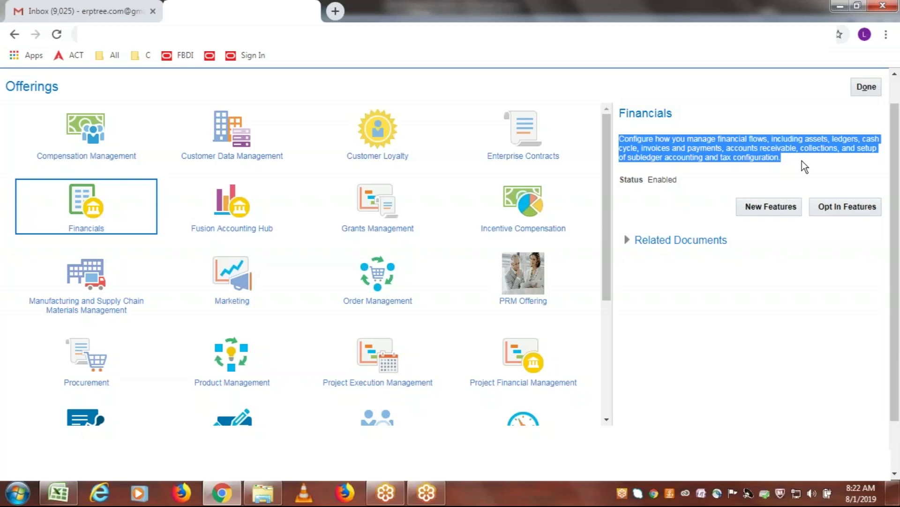
click(802, 161)
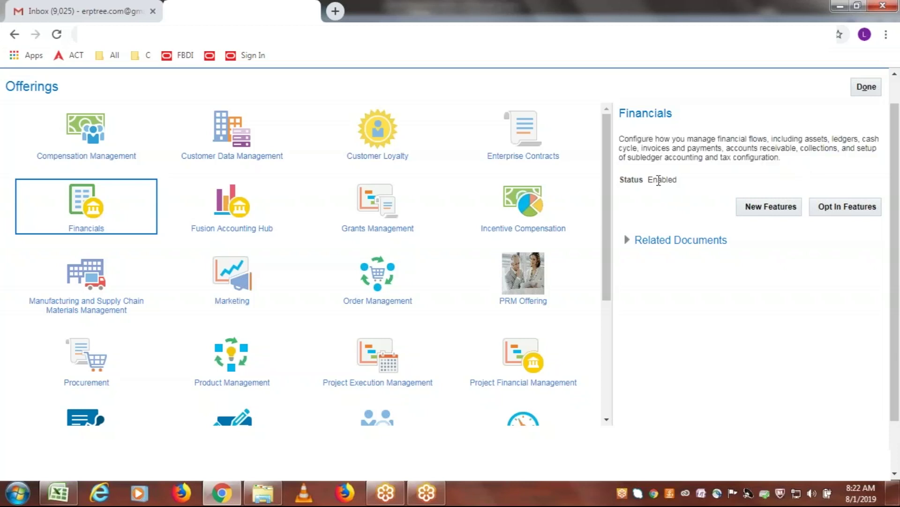
double_click(649, 118)
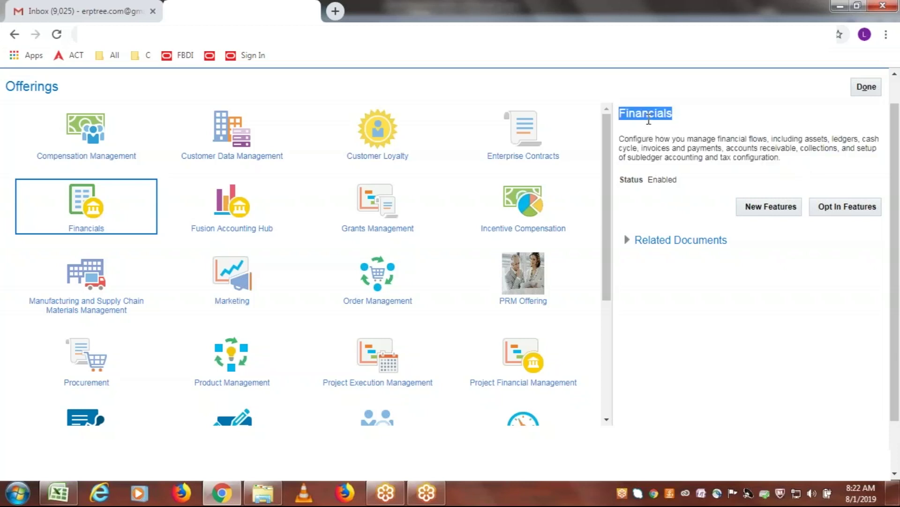
double_click(659, 179)
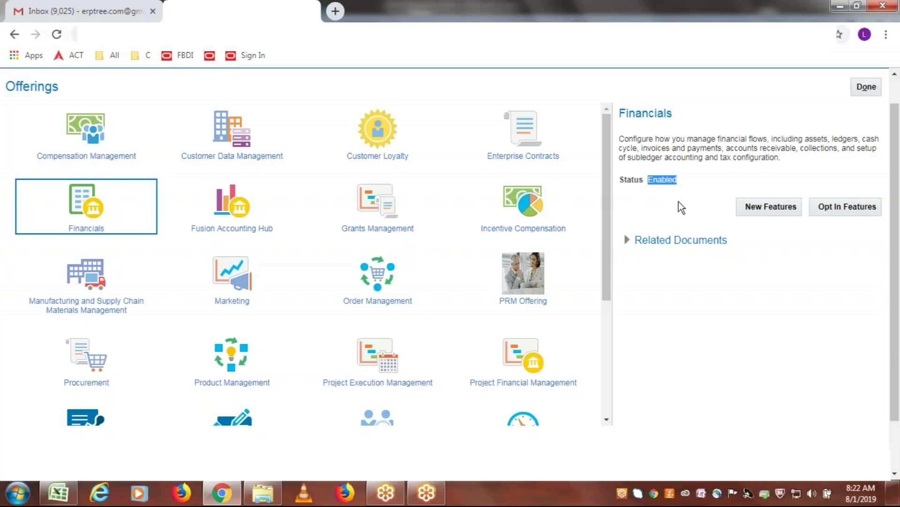
click(742, 177)
drag(896, 154, 898, 117)
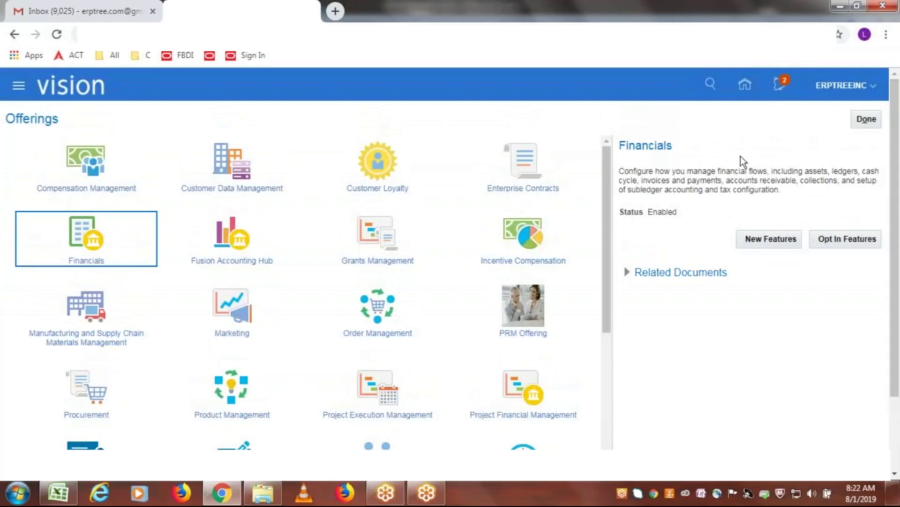
triple_click(640, 175)
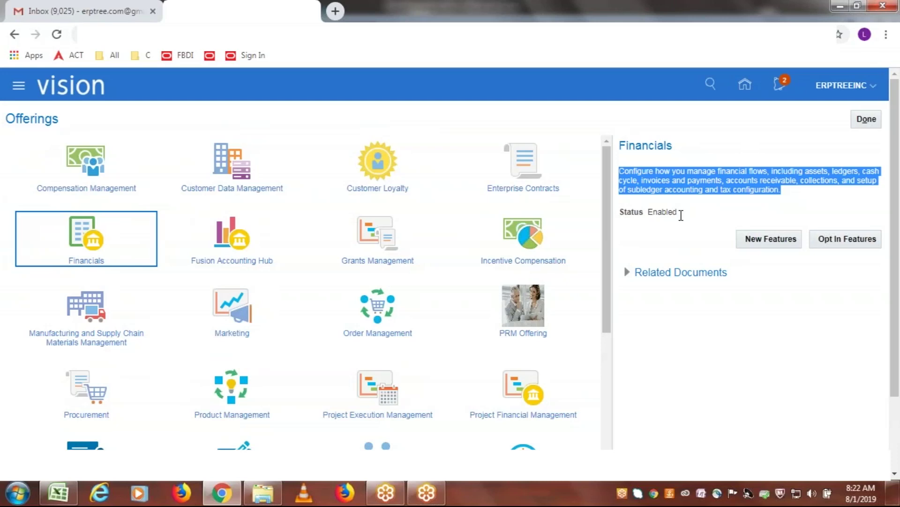
Step: Open the Financials opt-in features, toggle the offering off and back on, and scroll to Customer Invoice Processing
click(849, 241)
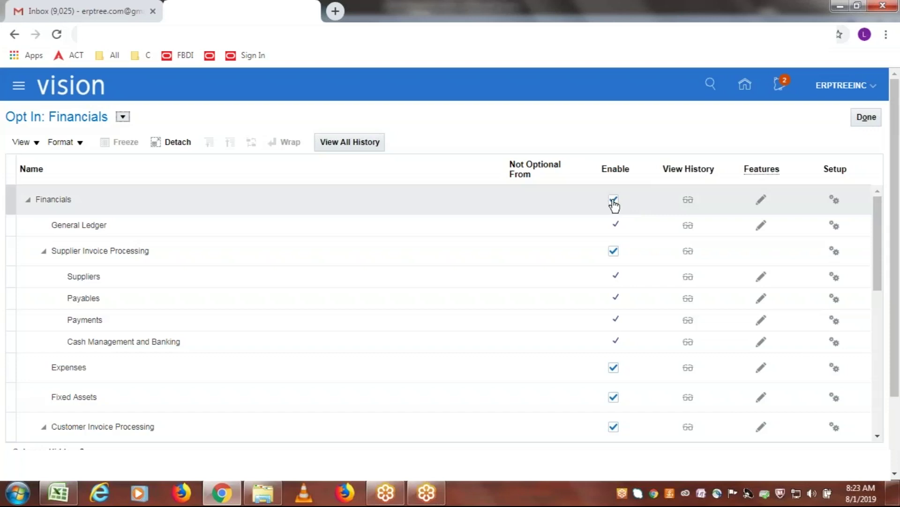
click(613, 201)
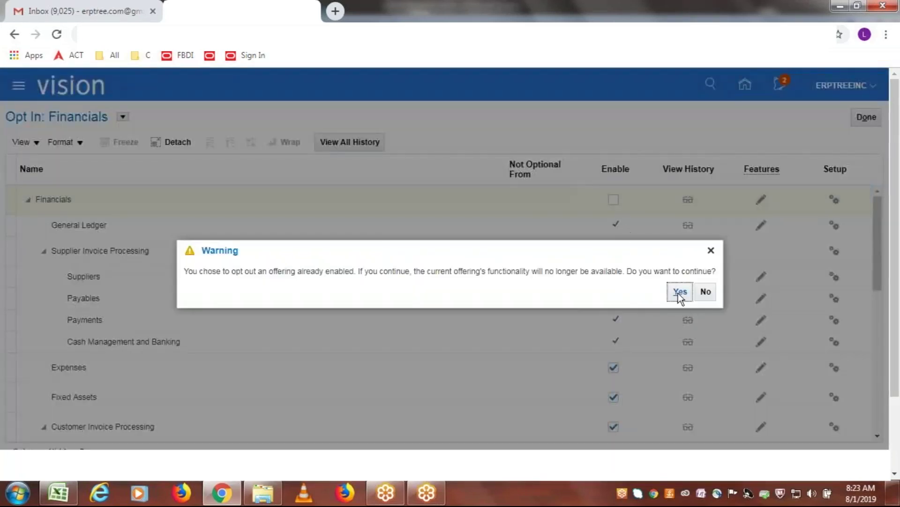
click(680, 292)
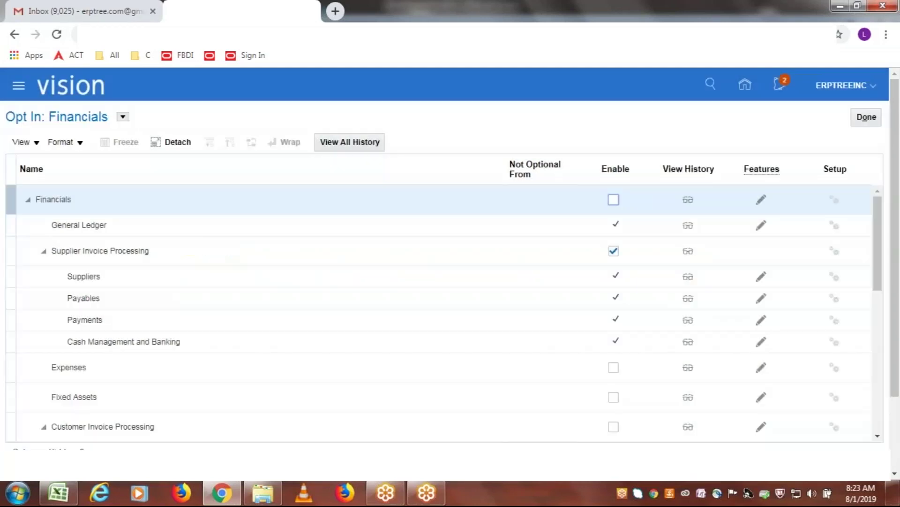
click(613, 199)
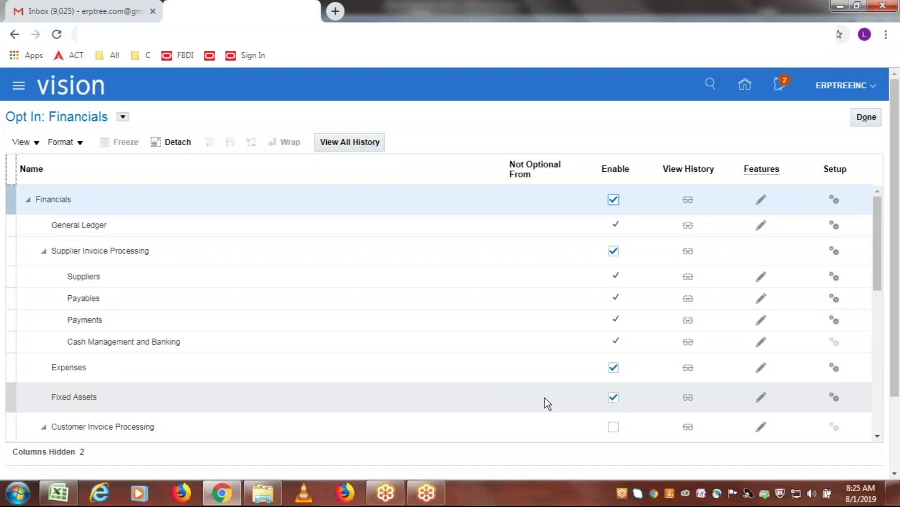
drag(881, 274, 879, 307)
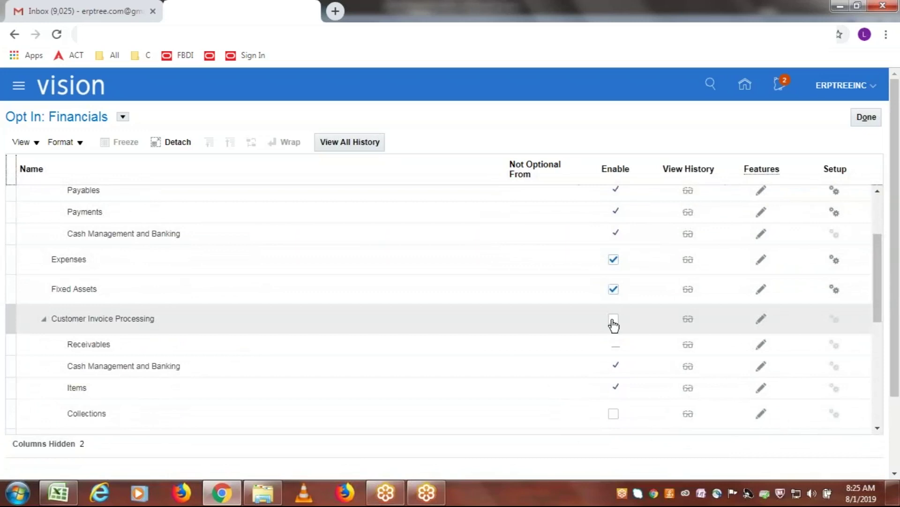
Step: Enable Customer Invoice Processing on the Opt In: Financials page
click(614, 322)
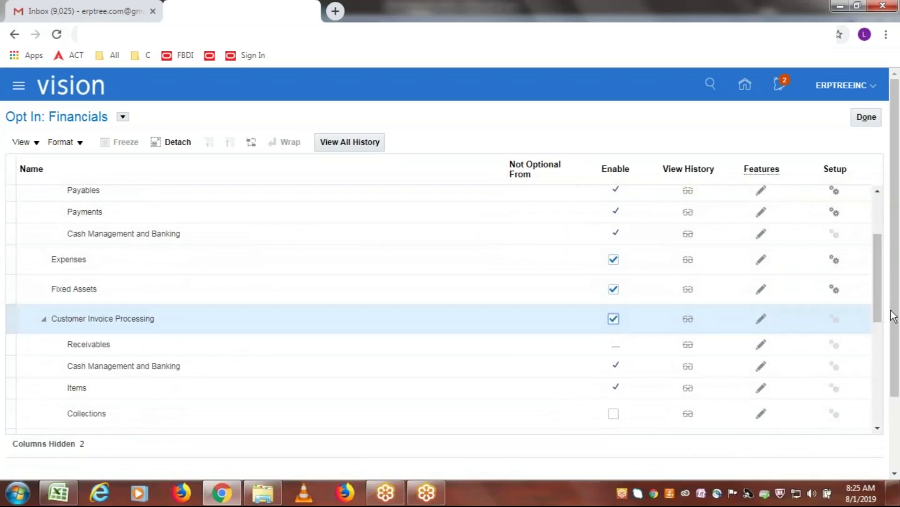
drag(877, 294, 879, 319)
click(608, 268)
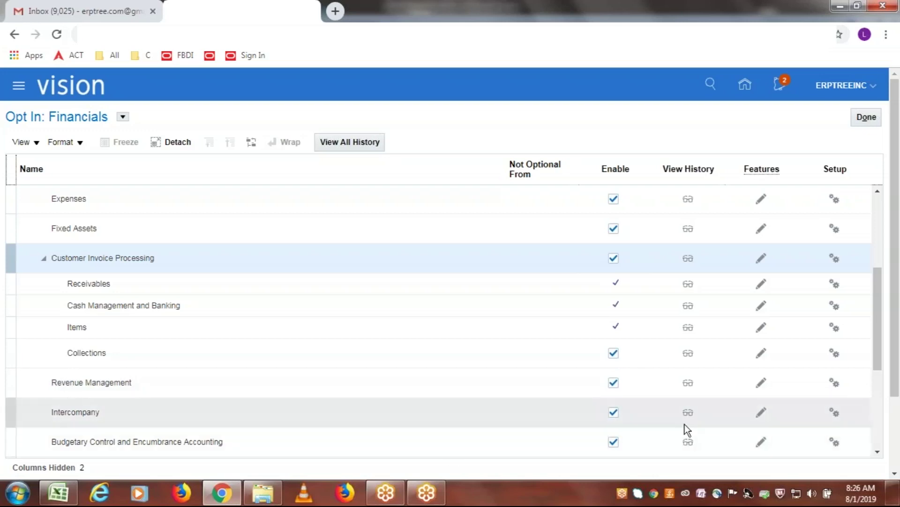
Step: Scroll through the rest of the Financials opt-in list to review its enabled features
drag(877, 299, 883, 381)
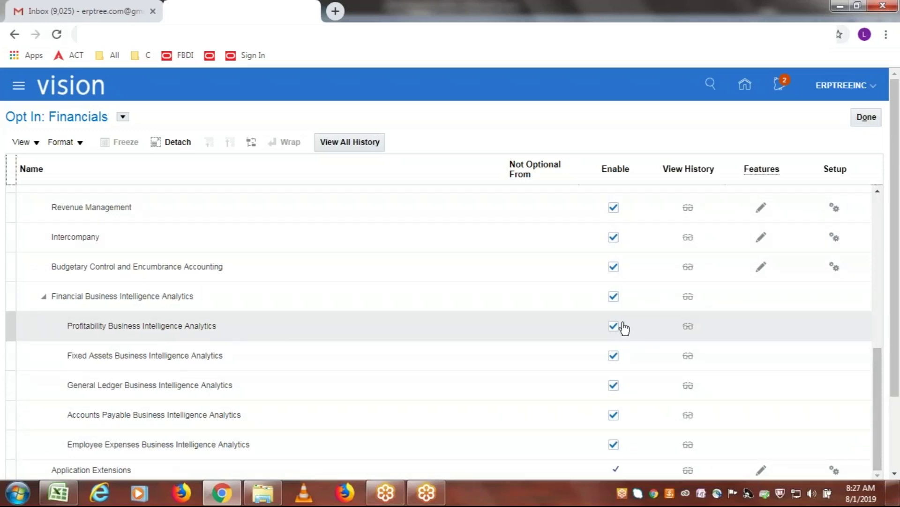
drag(899, 341, 899, 381)
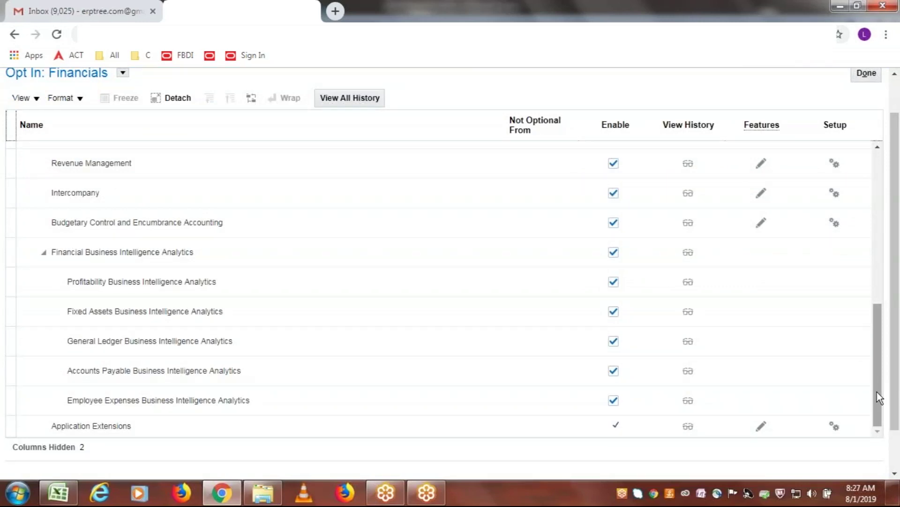
drag(878, 392, 886, 217)
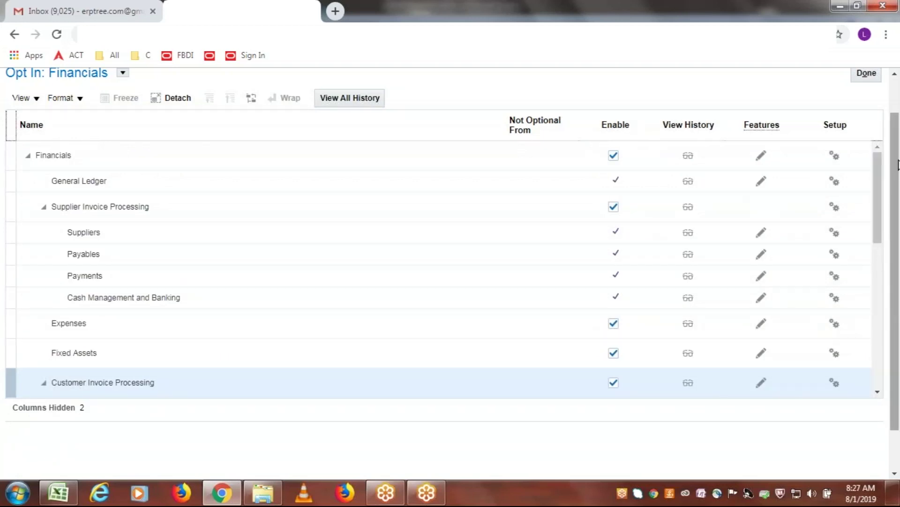
drag(895, 191, 898, 126)
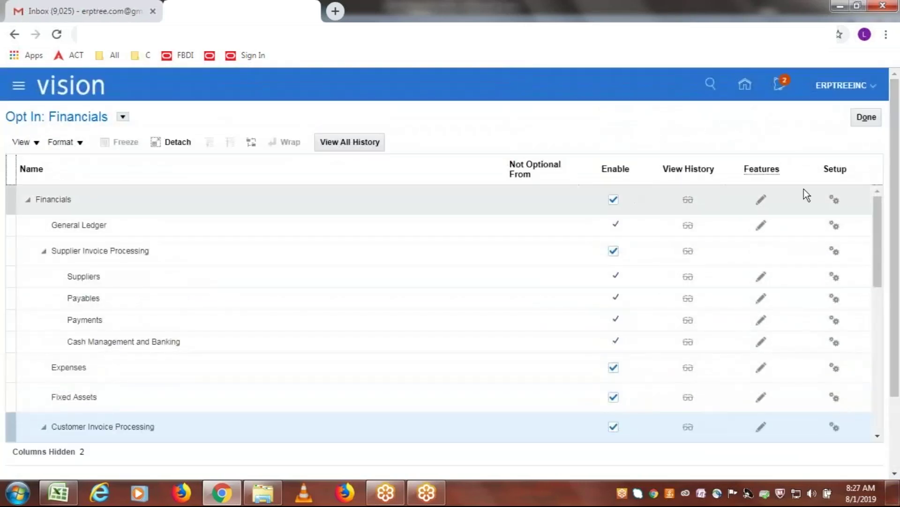
Step: Visit Setup: Financials, then return to Offerings via Actions > Go to Offerings
click(835, 201)
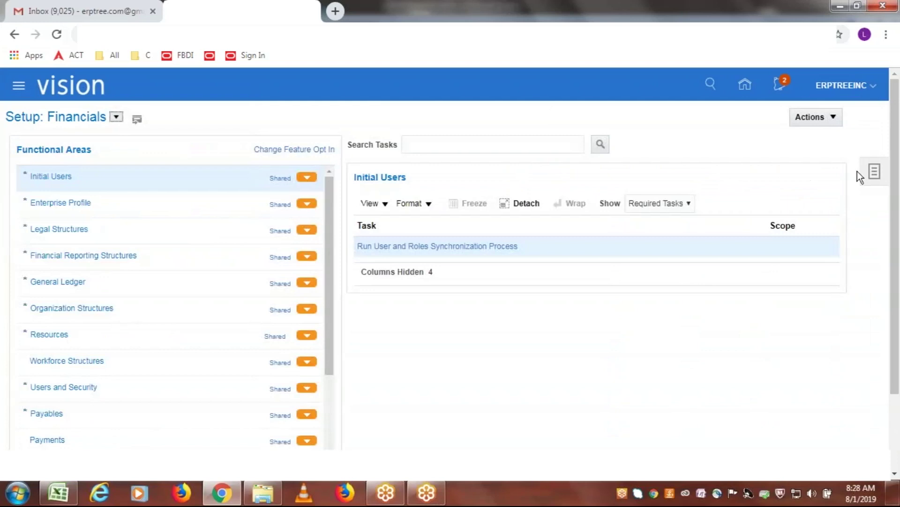
click(835, 115)
click(772, 297)
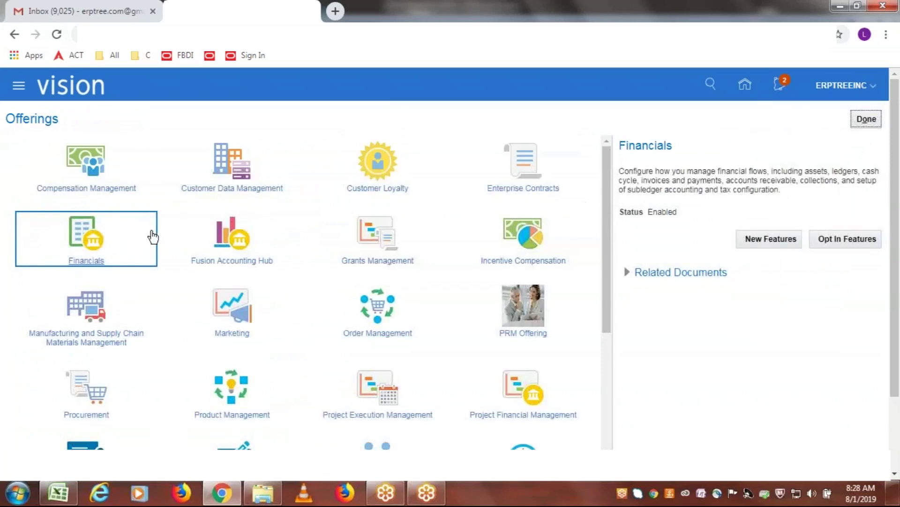
Step: Open Edit Features for Financials and scroll through its feature list
click(852, 239)
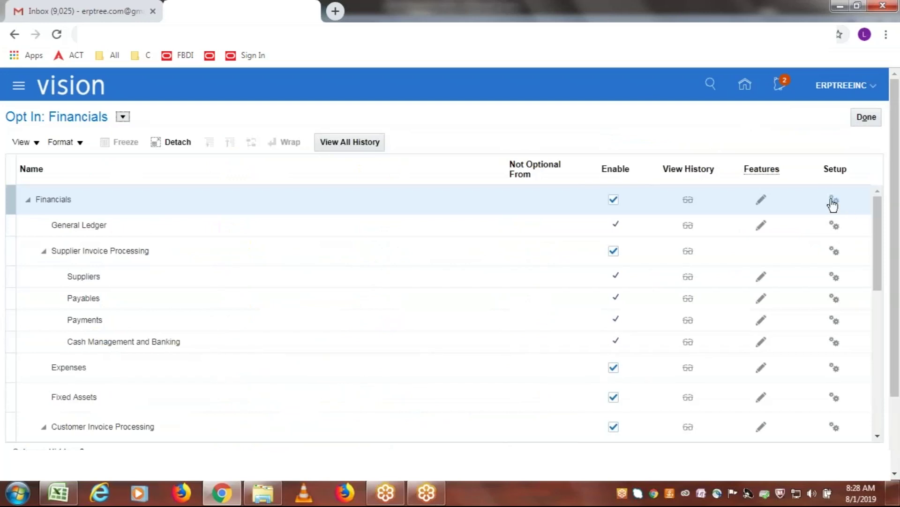
click(760, 202)
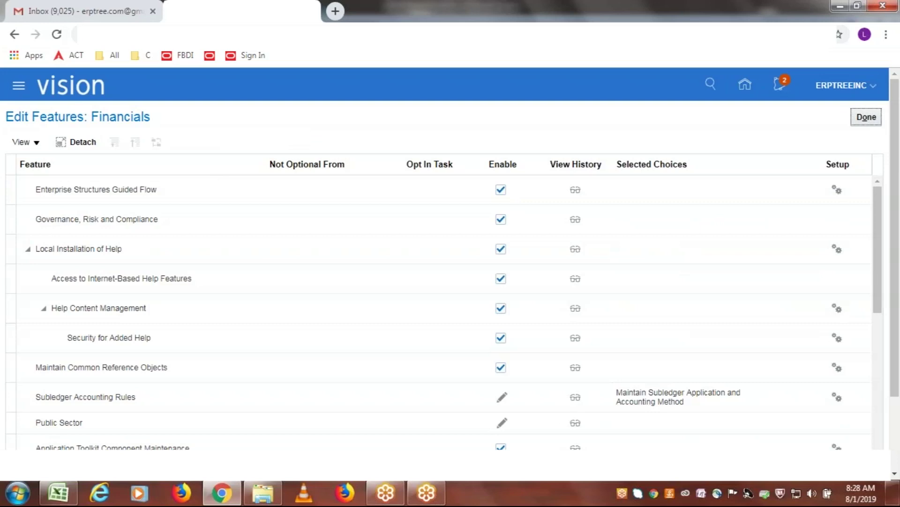
click(879, 229)
drag(877, 227, 879, 274)
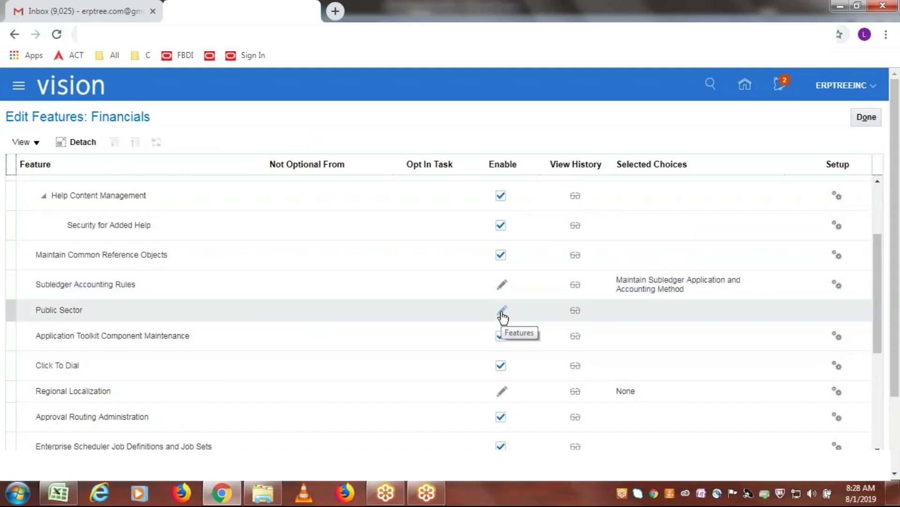
scroll(883, 319, right, 1)
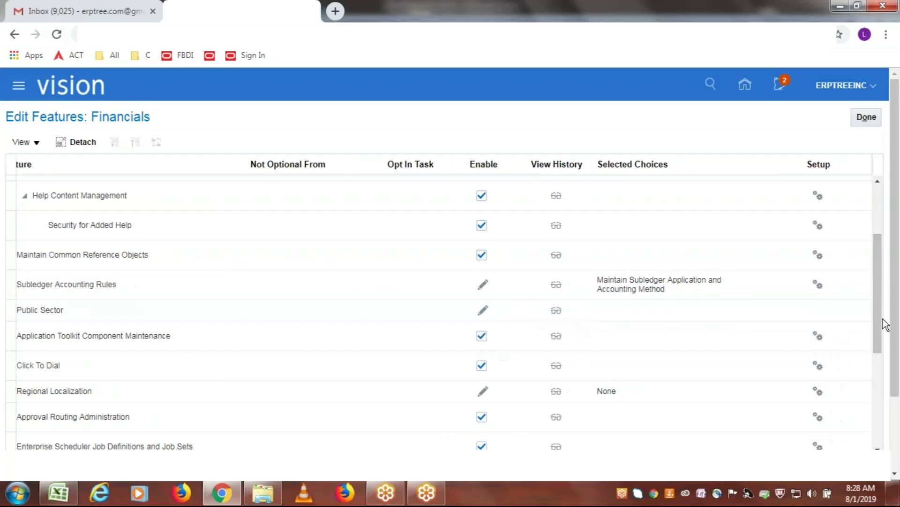
drag(880, 303, 877, 384)
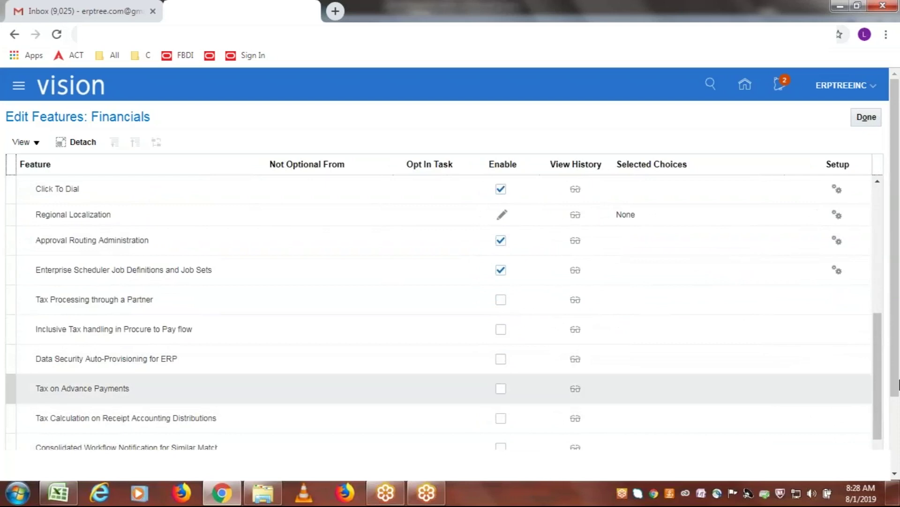
drag(879, 367, 878, 399)
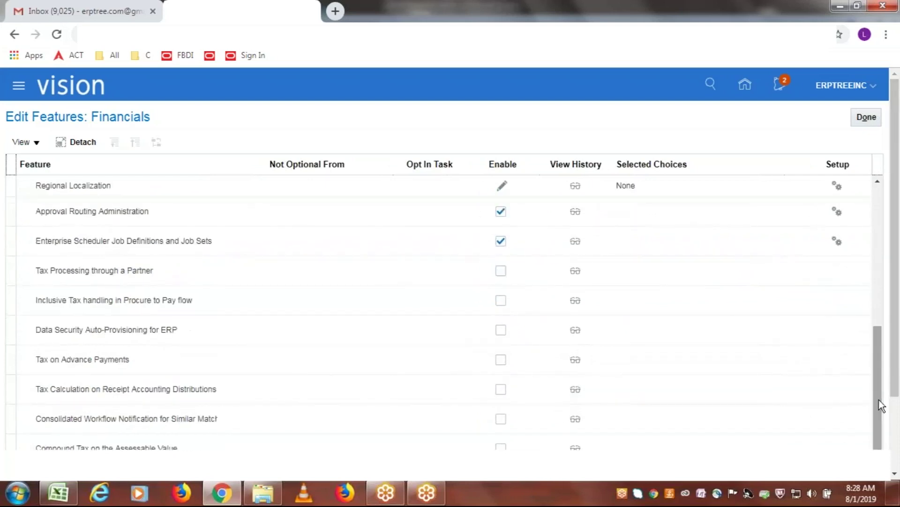
drag(876, 429, 881, 298)
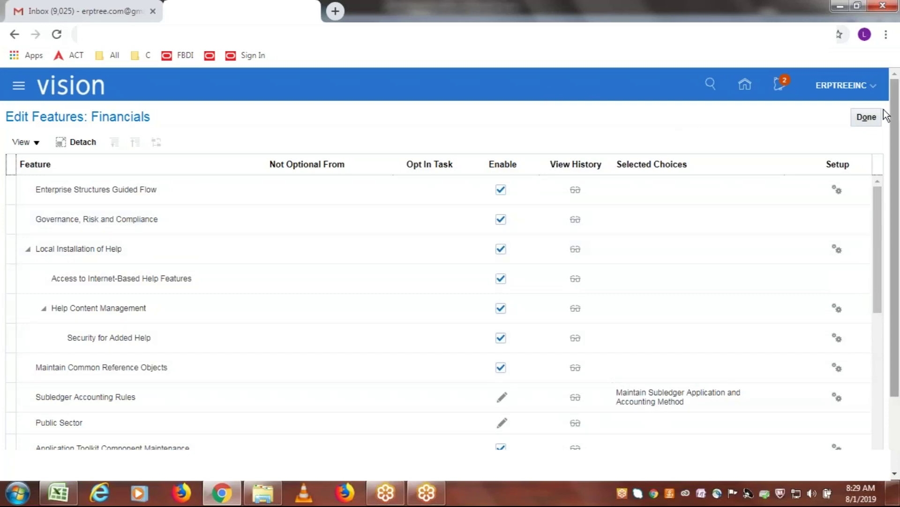
Step: Close Edit Features and Opt In: Financials with Done, then bring up Procurement on Offerings
click(867, 117)
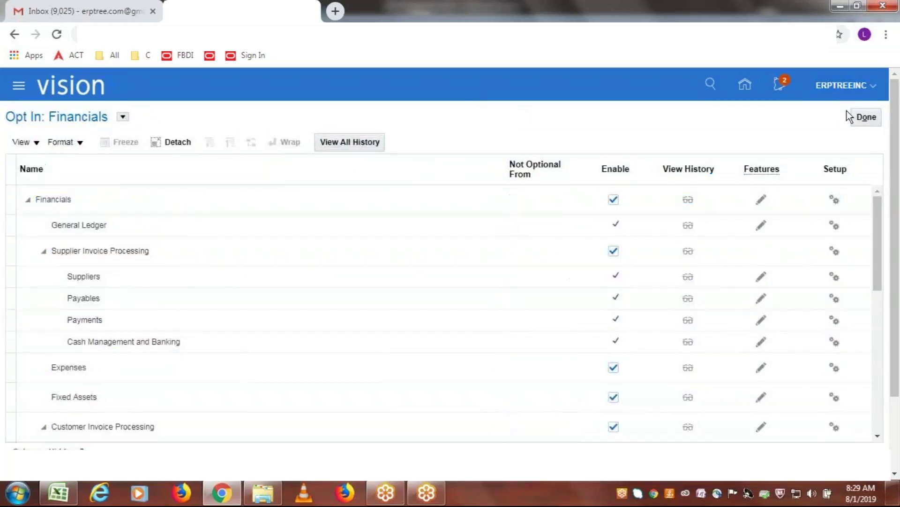
click(862, 120)
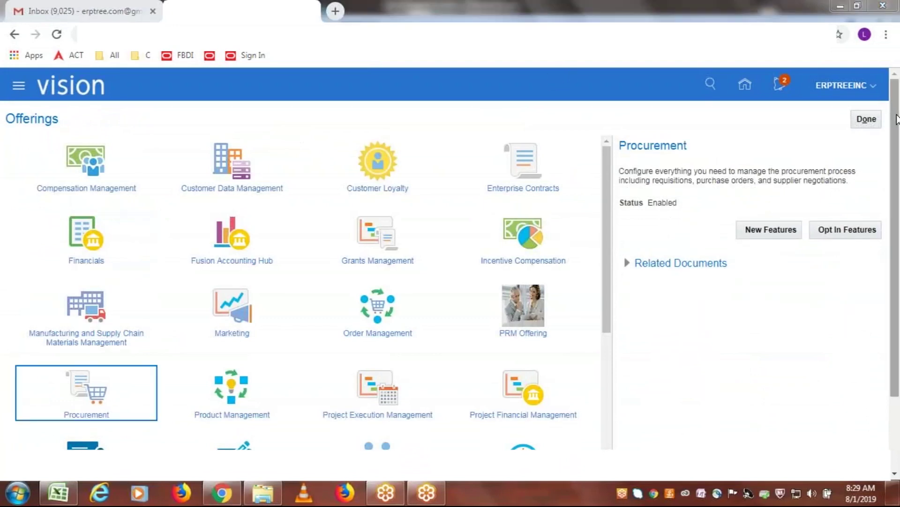
scroll(844, 131, down, 1)
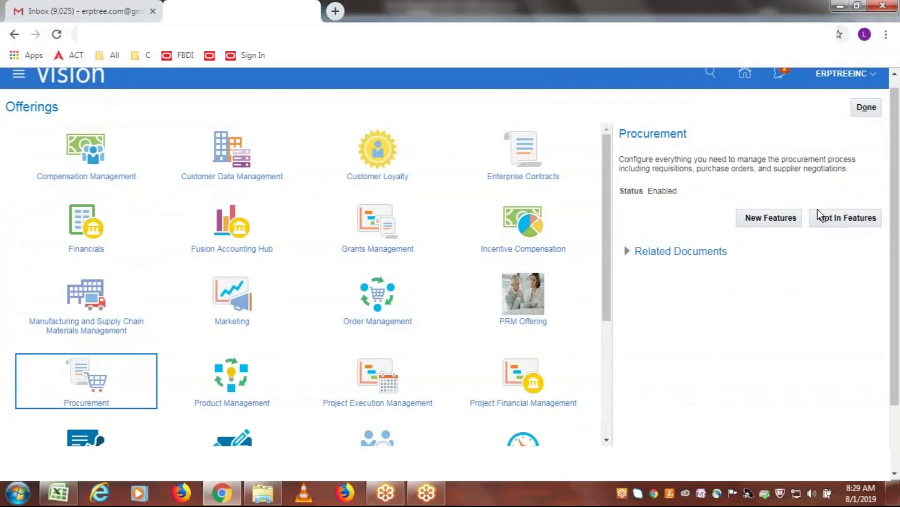
Step: Review the whole Opt In: Procurement feature tree, then close it with Done
click(827, 220)
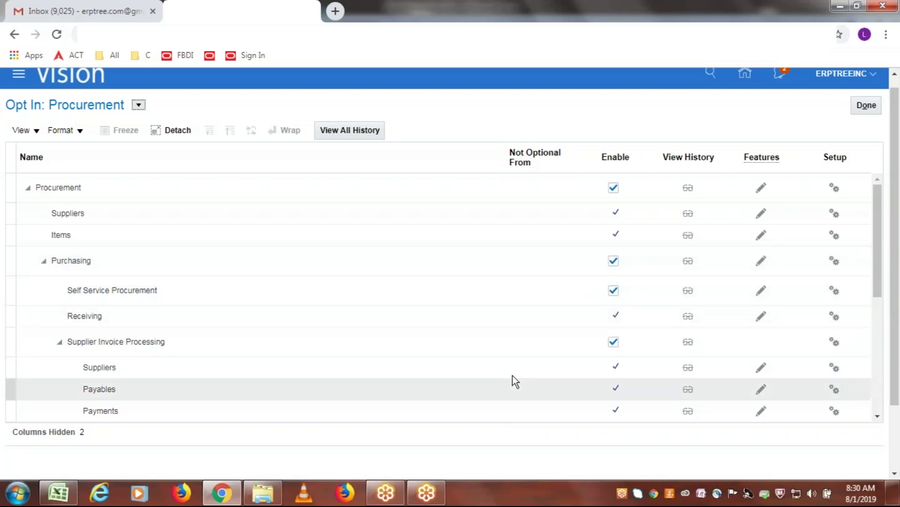
drag(879, 249, 878, 278)
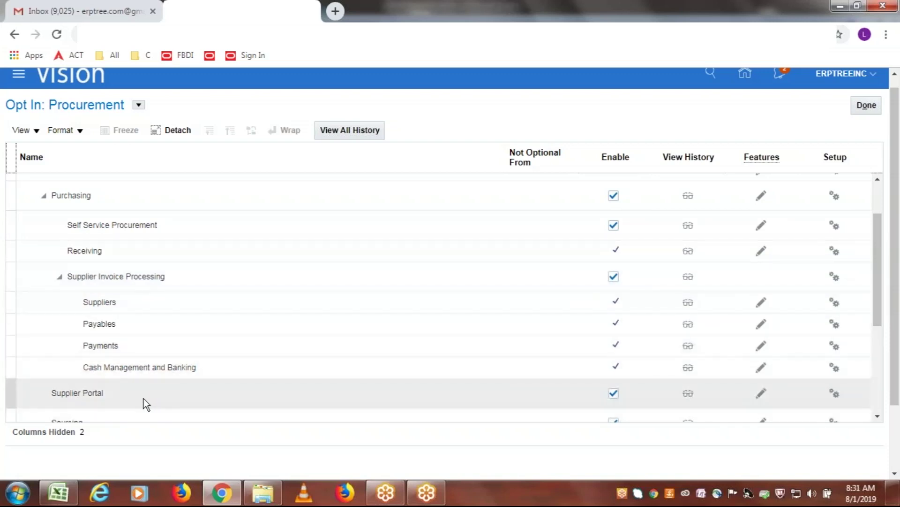
drag(879, 278, 884, 334)
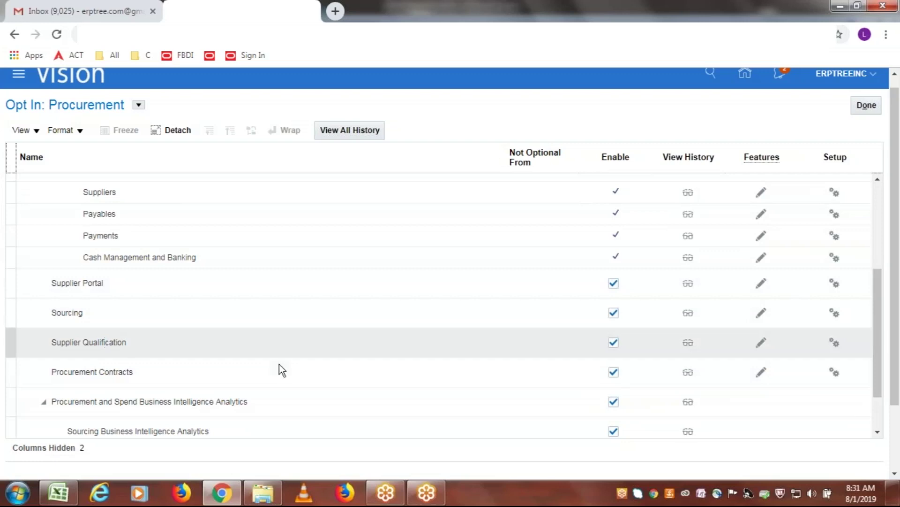
drag(884, 324, 881, 365)
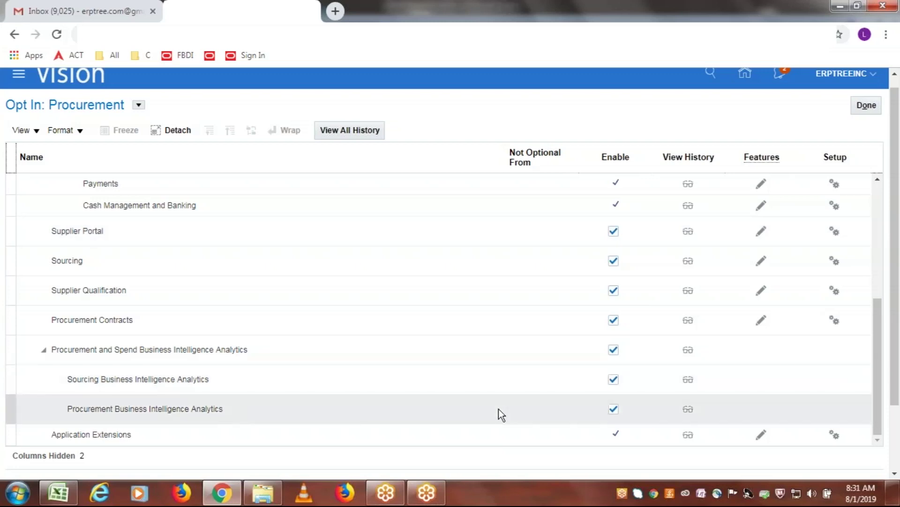
drag(881, 409, 890, 253)
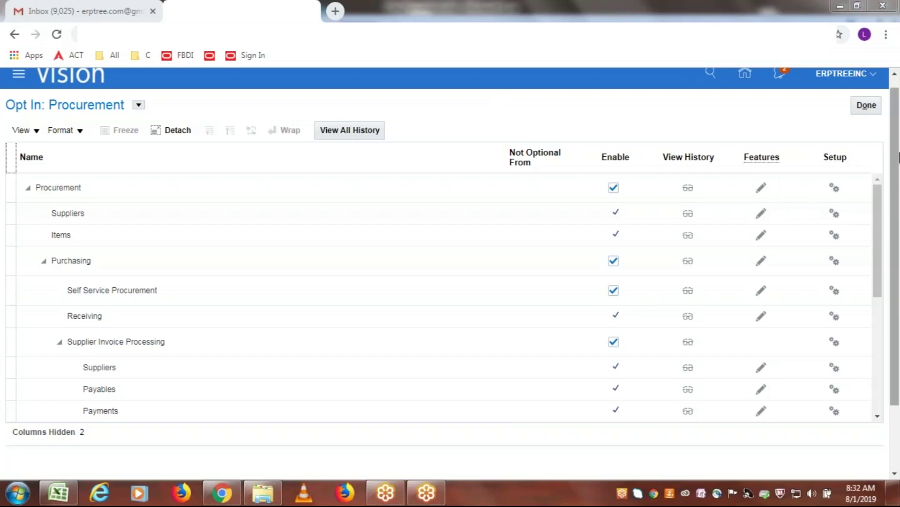
scroll(690, 75, up, 1)
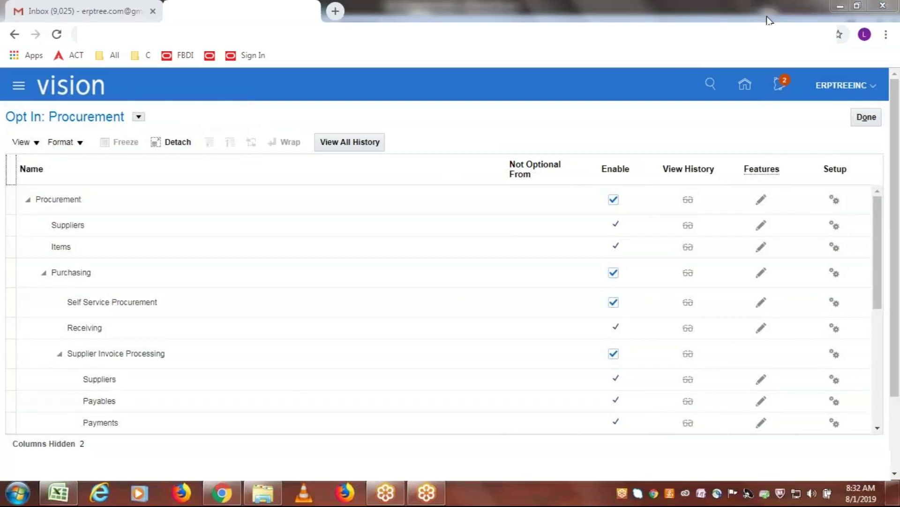
click(866, 118)
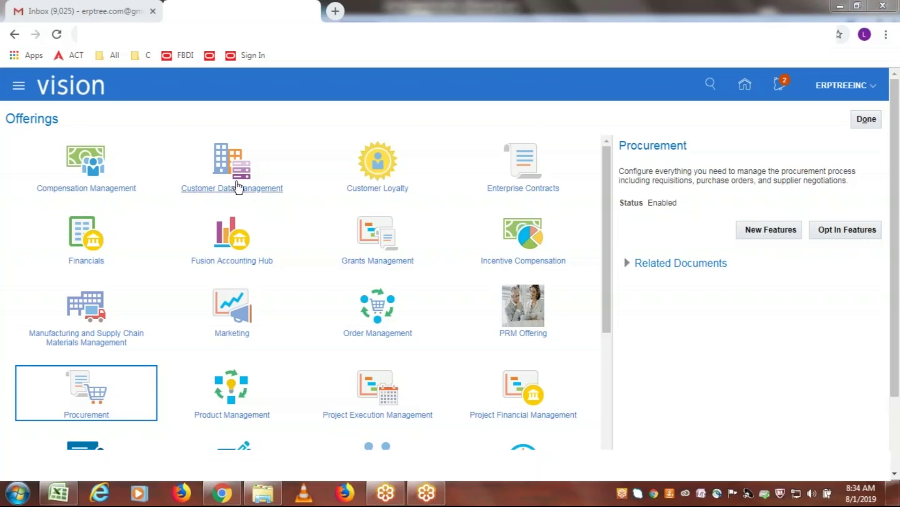
Step: Show the Financials offering details and expand its Related Documents
click(124, 227)
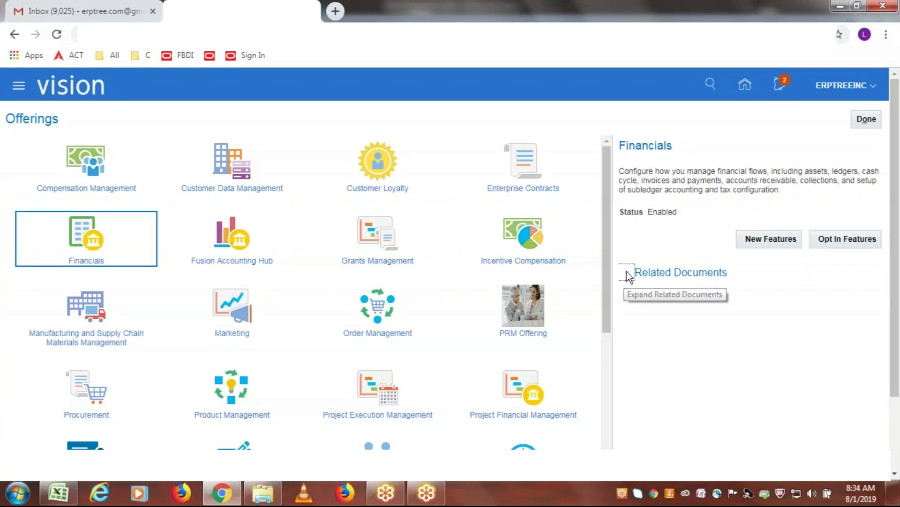
click(627, 271)
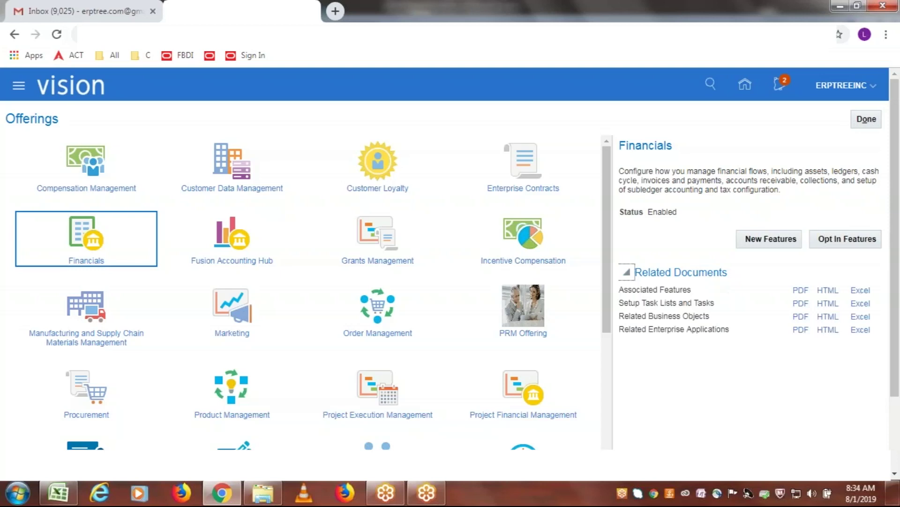
Step: Review the related document names: Associated Features, Setup Task Lists and Tasks, Related Business Objects
scroll(755, 315, down, 2)
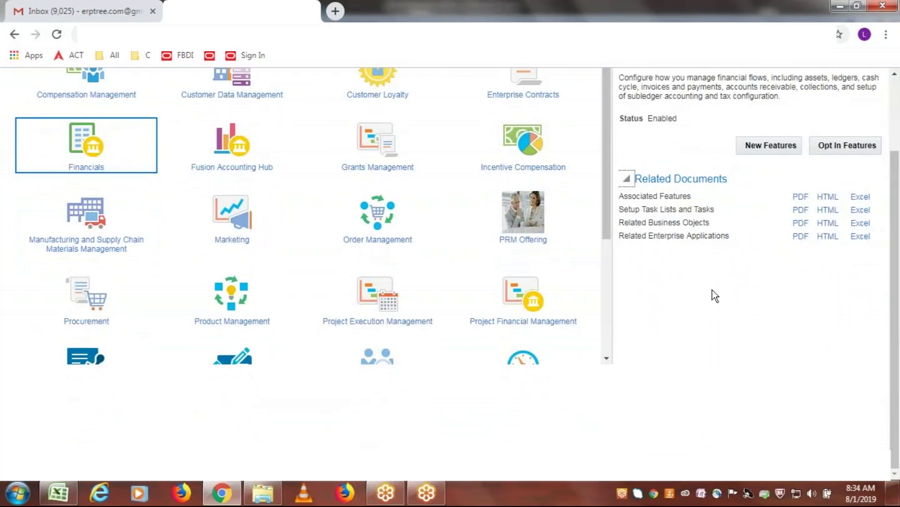
triple_click(654, 197)
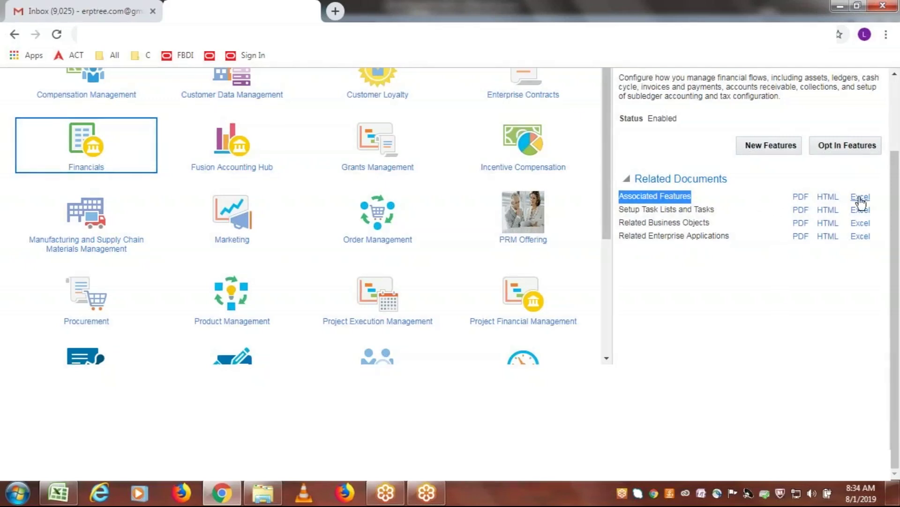
triple_click(672, 210)
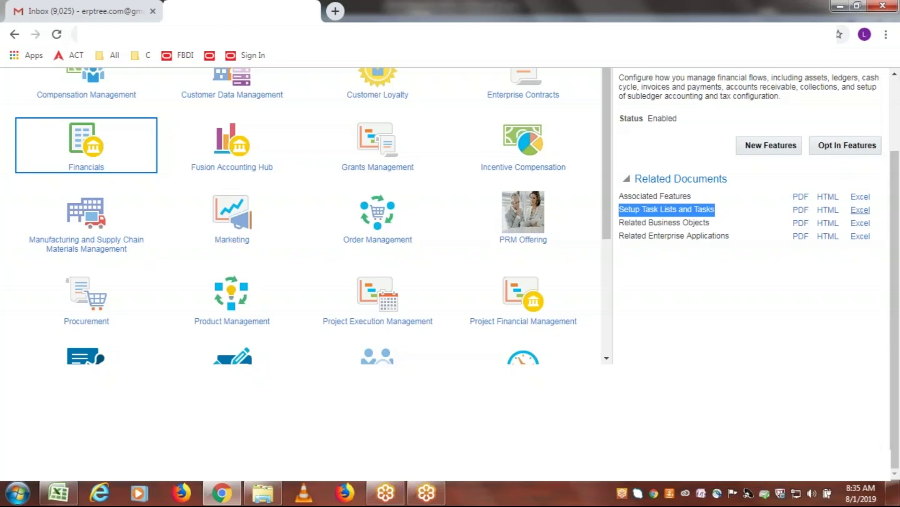
click(861, 209)
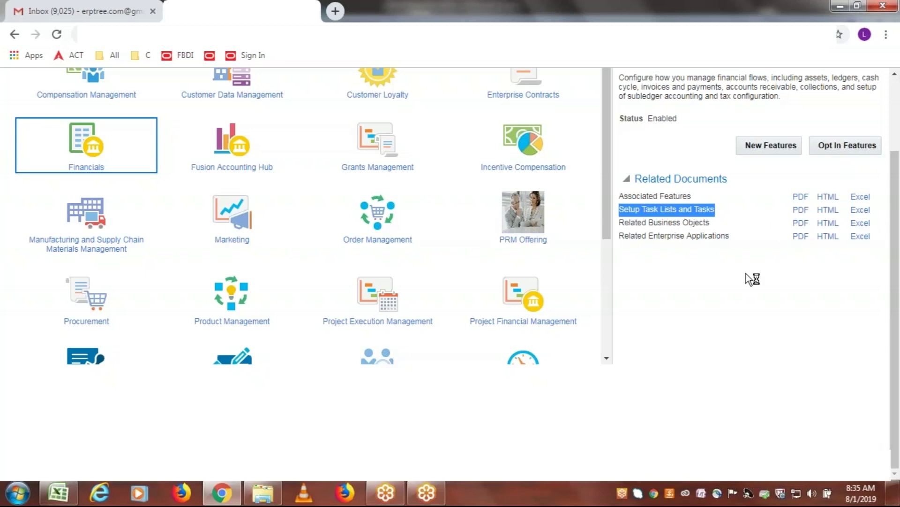
triple_click(666, 224)
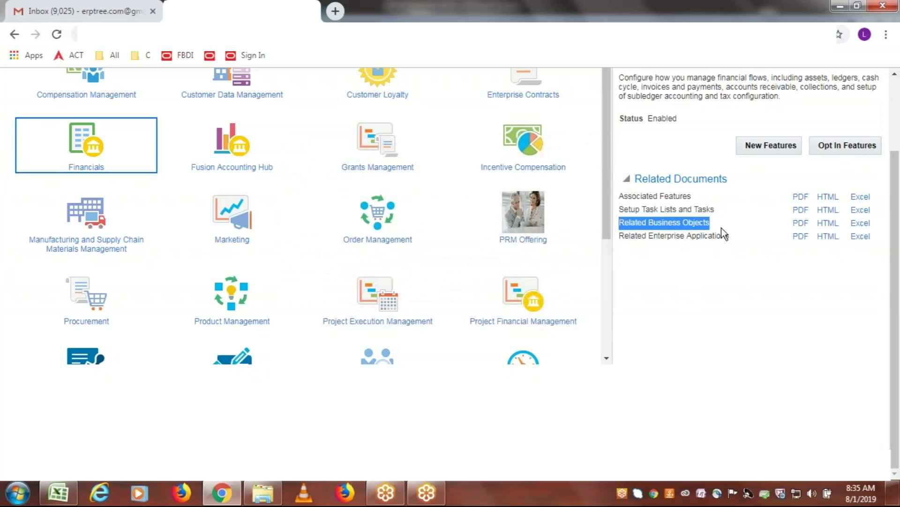
click(685, 235)
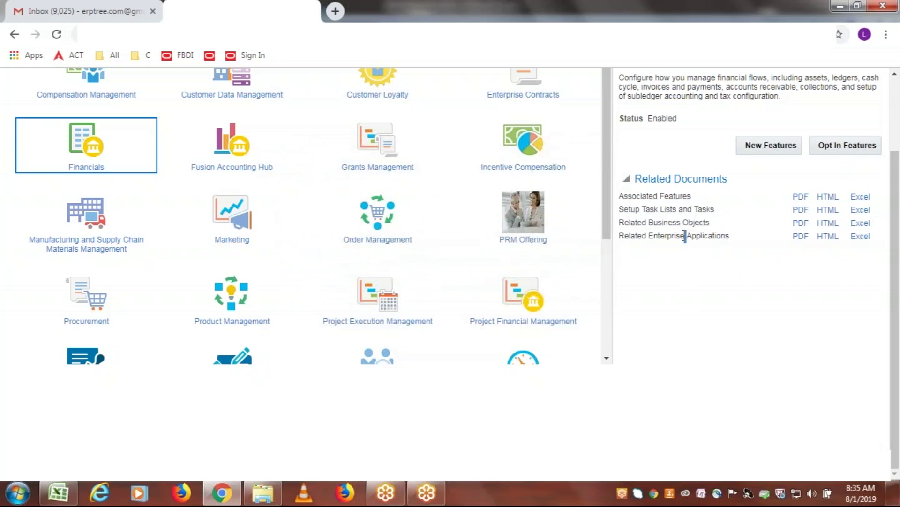
Step: Download the Associated Features report as PDF and open the downloaded file
triple_click(669, 196)
double_click(669, 209)
click(799, 197)
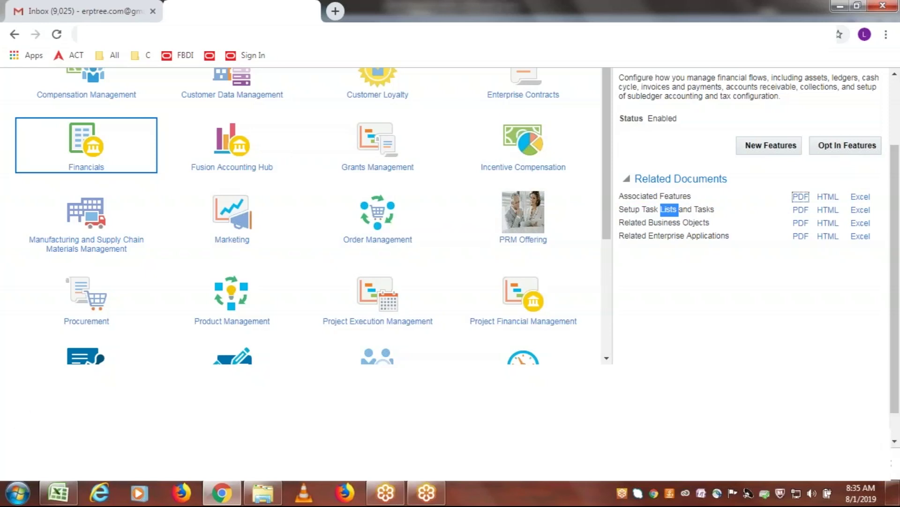
click(69, 462)
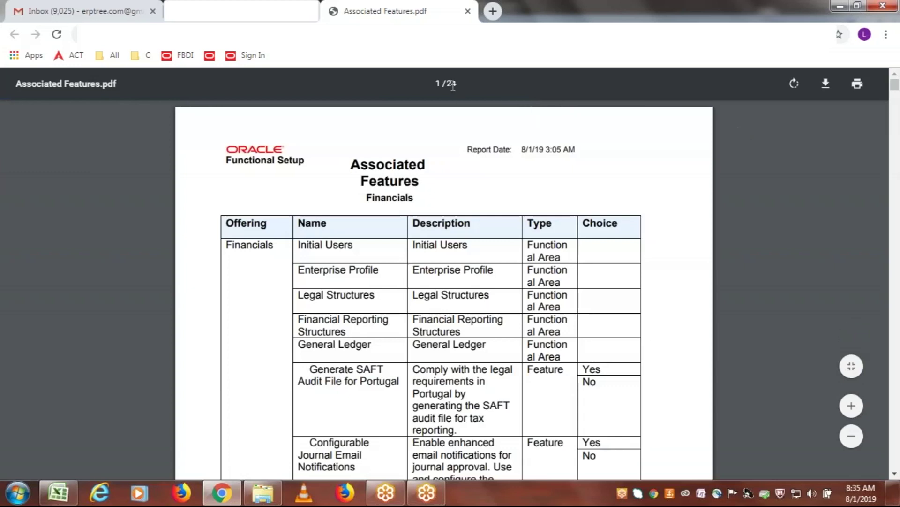
Step: Read through the 24-page PDF, highlighting Suppliers, Users and Security, Payables and One Time Payments rows
drag(457, 85, 446, 85)
drag(895, 86, 898, 104)
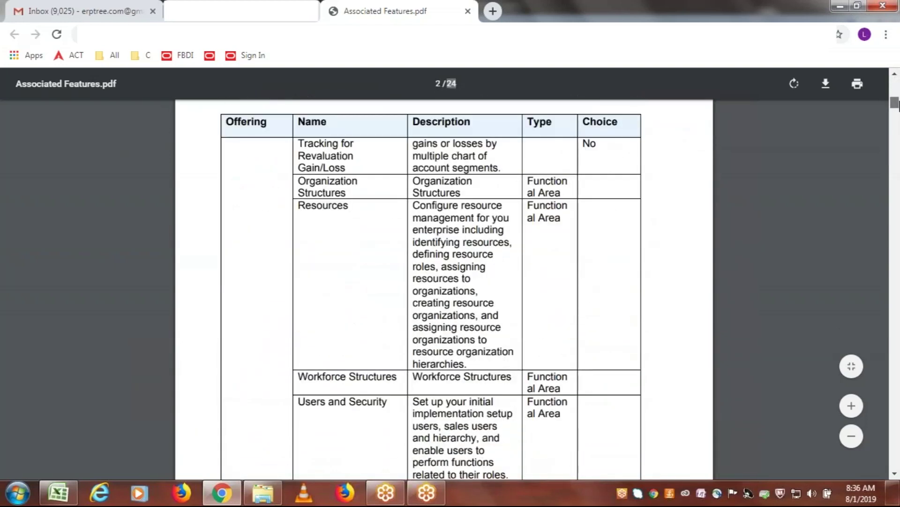
drag(898, 105, 898, 111)
triple_click(355, 298)
click(332, 232)
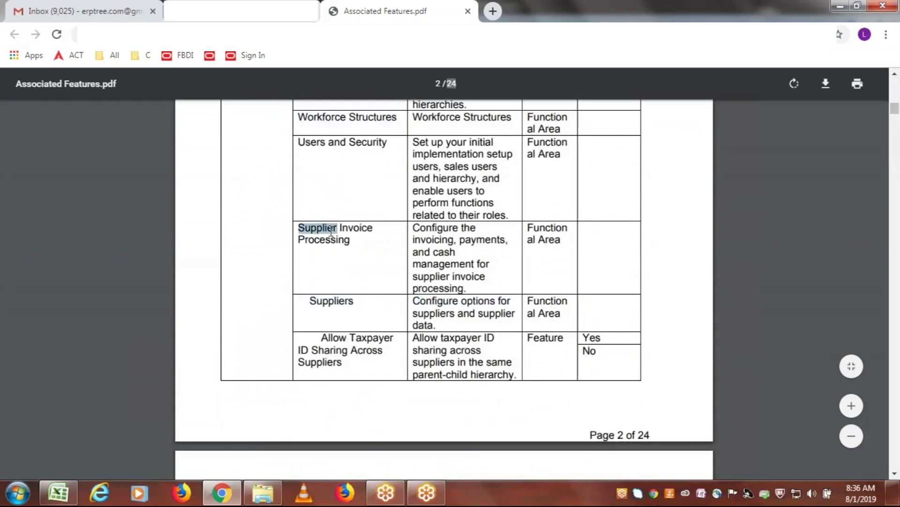
triple_click(354, 149)
drag(894, 111, 895, 124)
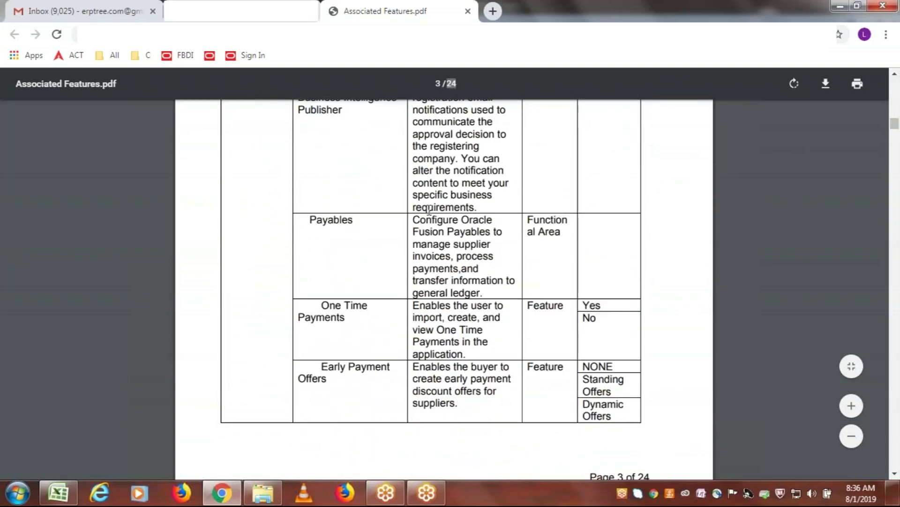
double_click(331, 222)
click(331, 223)
double_click(334, 319)
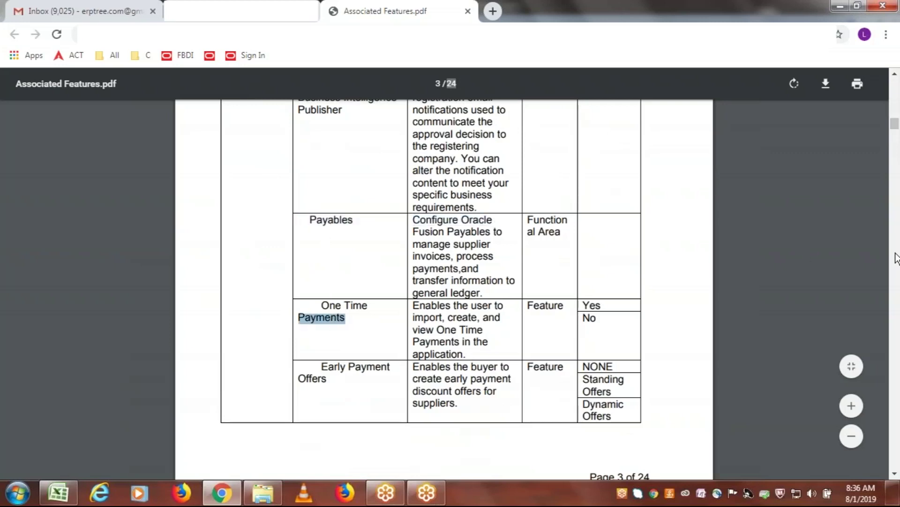
drag(896, 128, 897, 171)
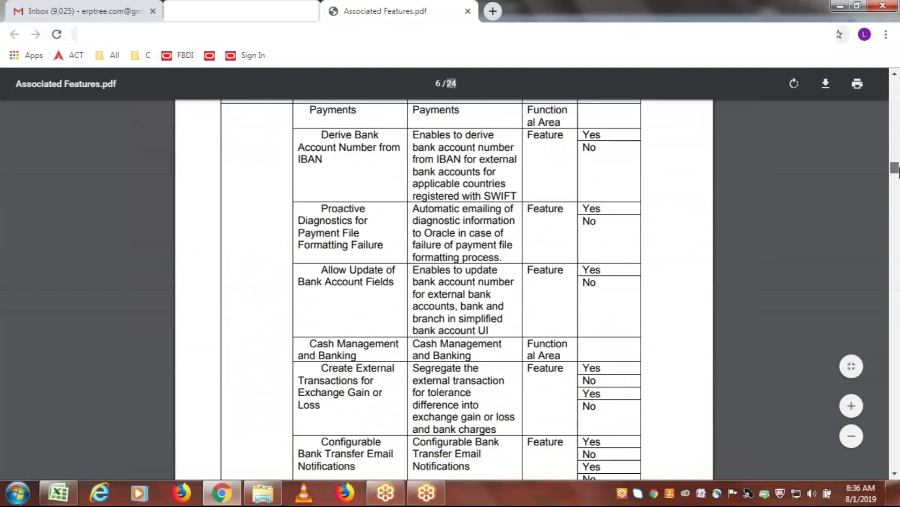
Step: Review the Cash Management, bank transfer notification and Transaction Tax rows in the PDF
drag(897, 171, 896, 174)
scroll(896, 174, down, 3)
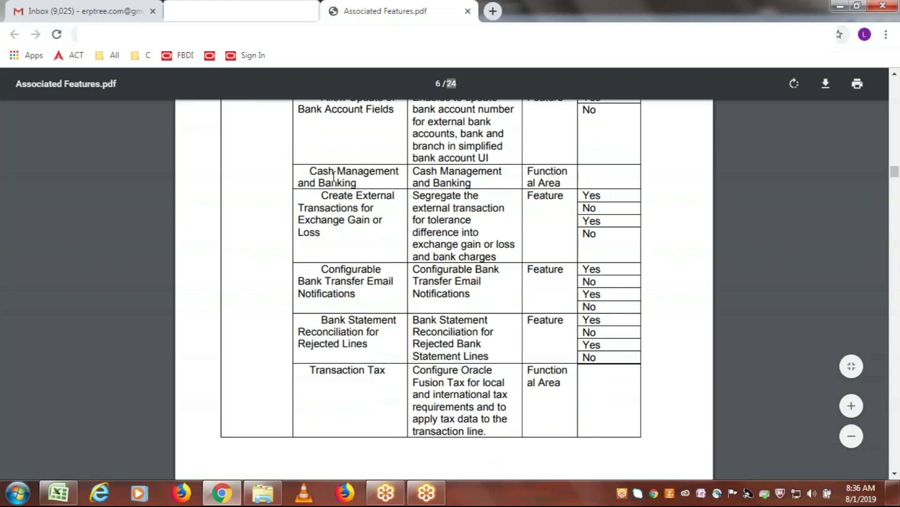
drag(300, 171, 402, 172)
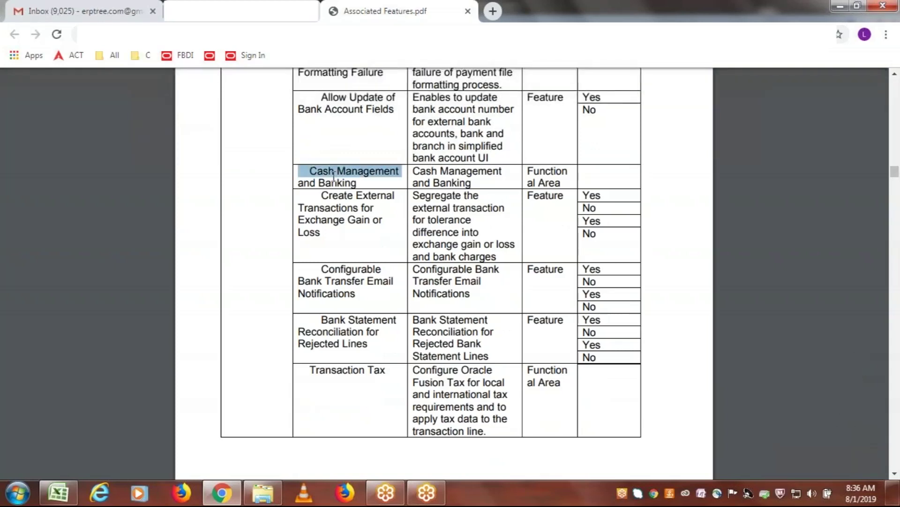
drag(564, 184, 526, 173)
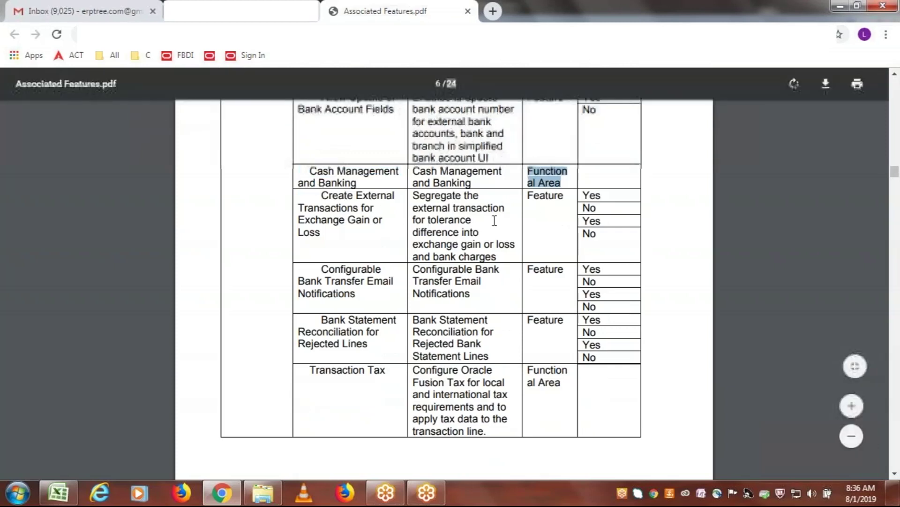
triple_click(550, 198)
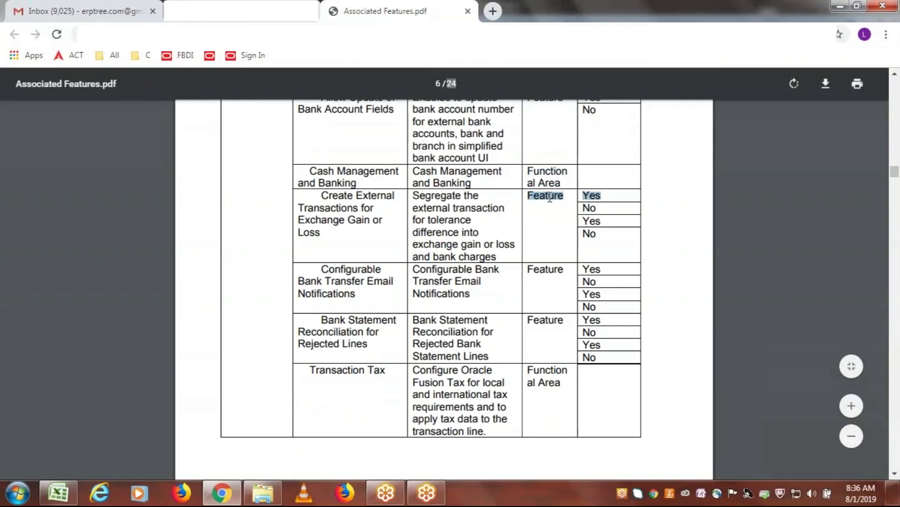
click(670, 210)
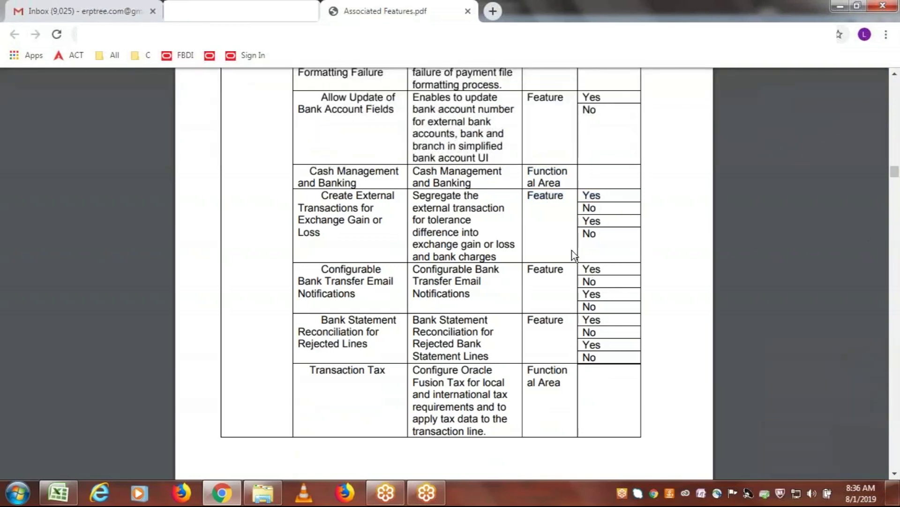
double_click(545, 270)
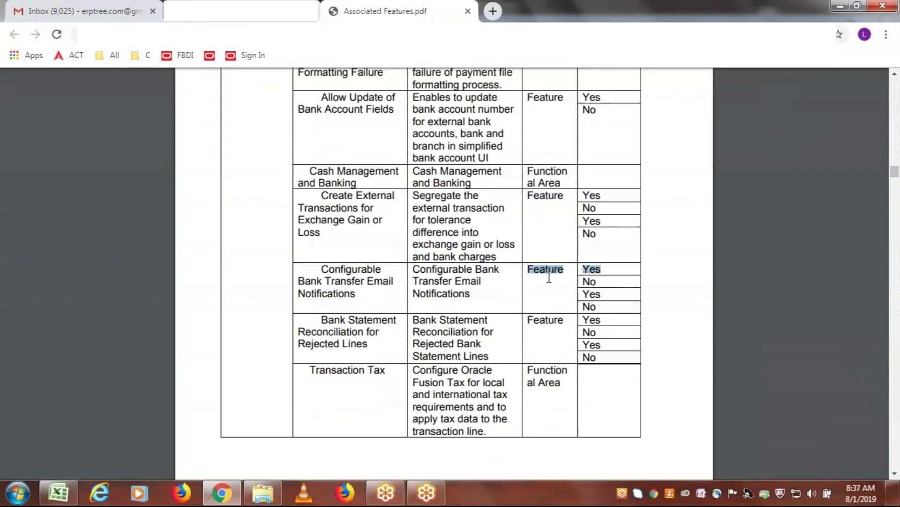
double_click(547, 370)
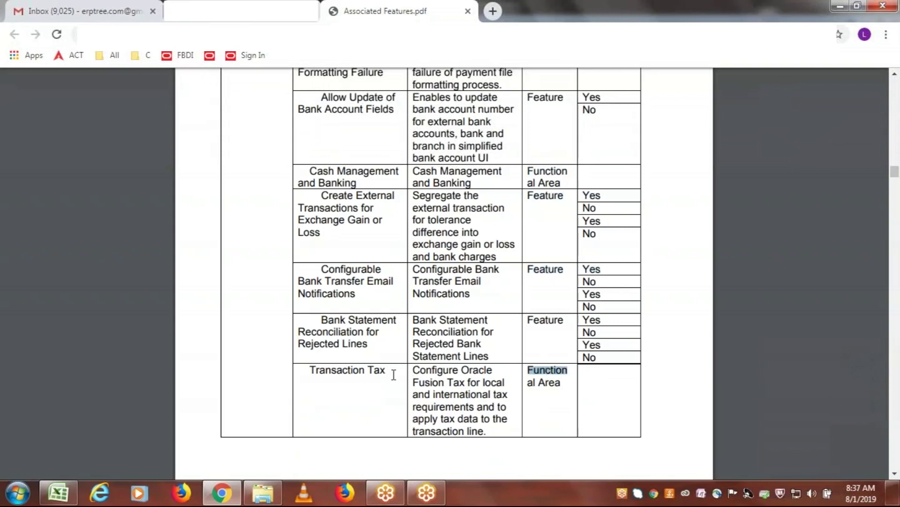
Step: Review the Expenses functional area row, then return to the Oracle Offerings tab
drag(895, 172, 895, 177)
drag(896, 183, 895, 189)
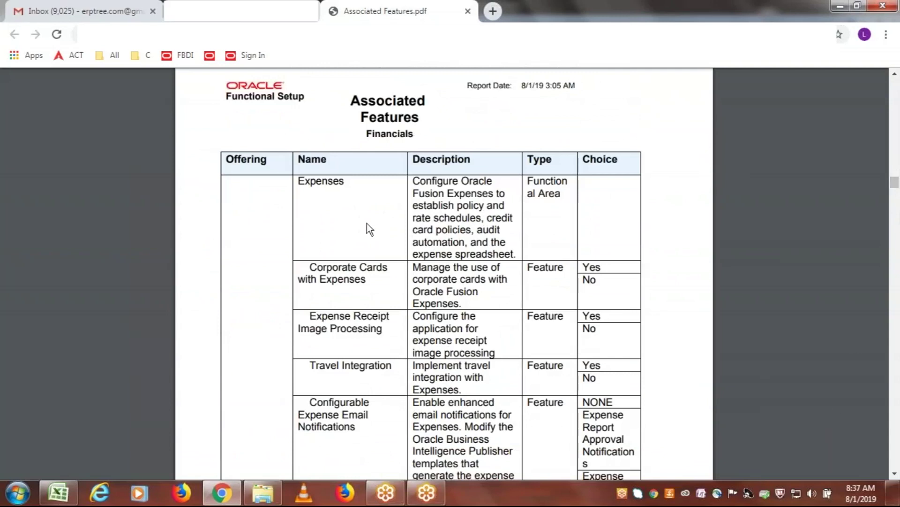
triple_click(325, 187)
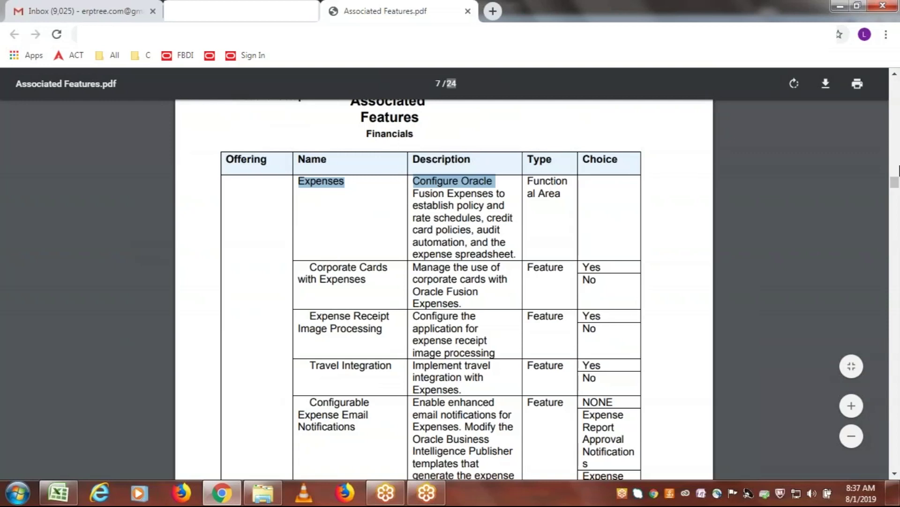
drag(894, 188, 896, 84)
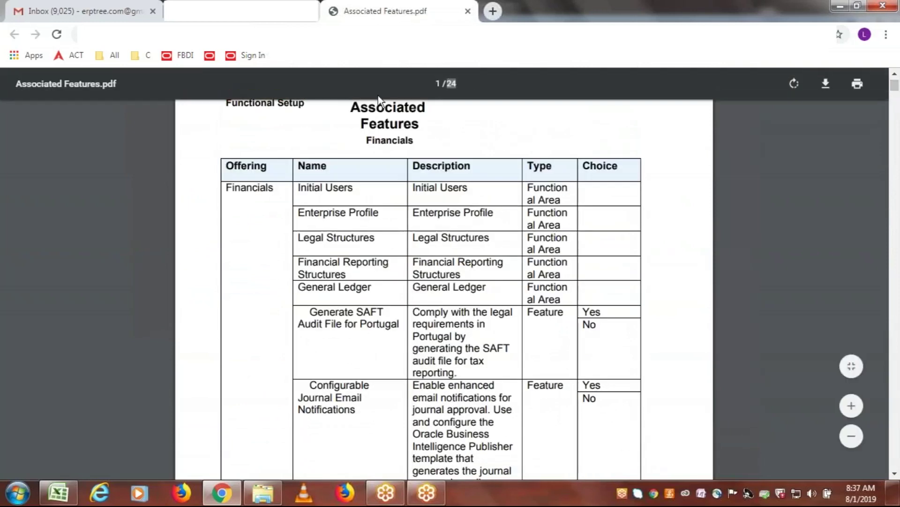
click(242, 11)
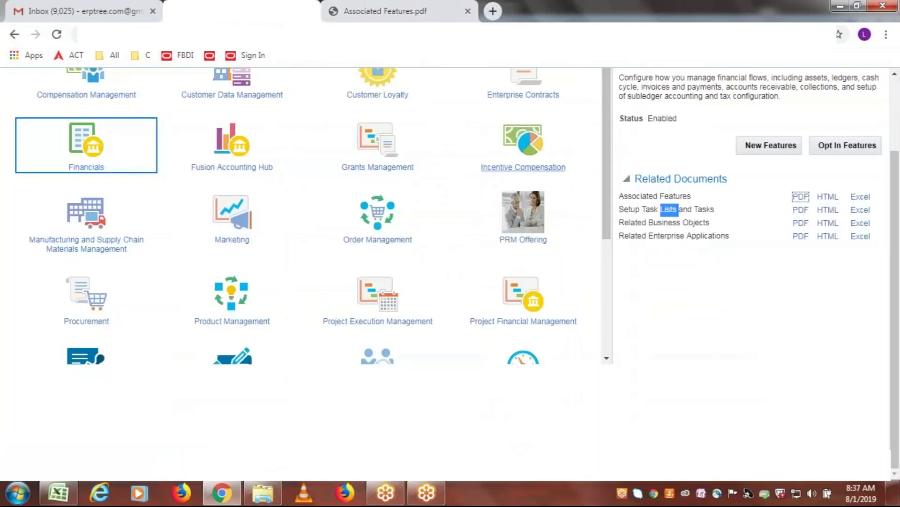
Step: Download the Setup Task Lists and Tasks PDF for Financials from Related Documents
click(694, 209)
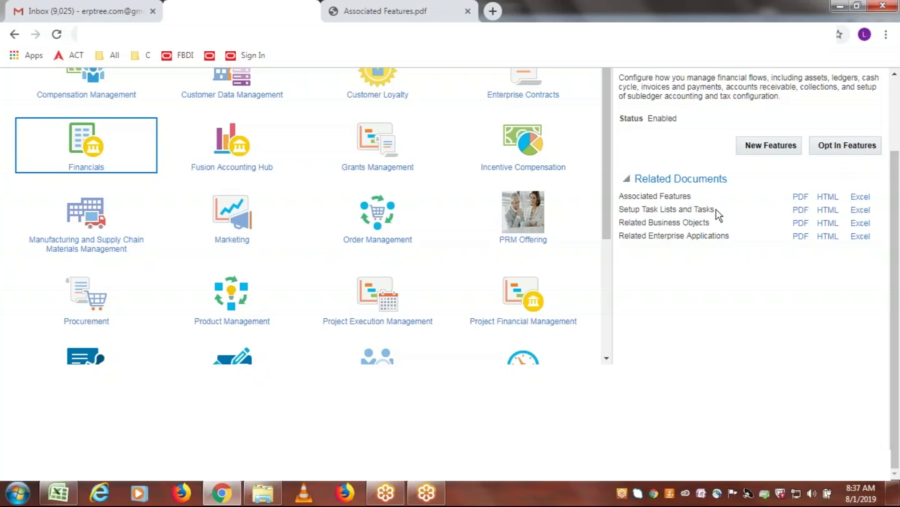
click(802, 211)
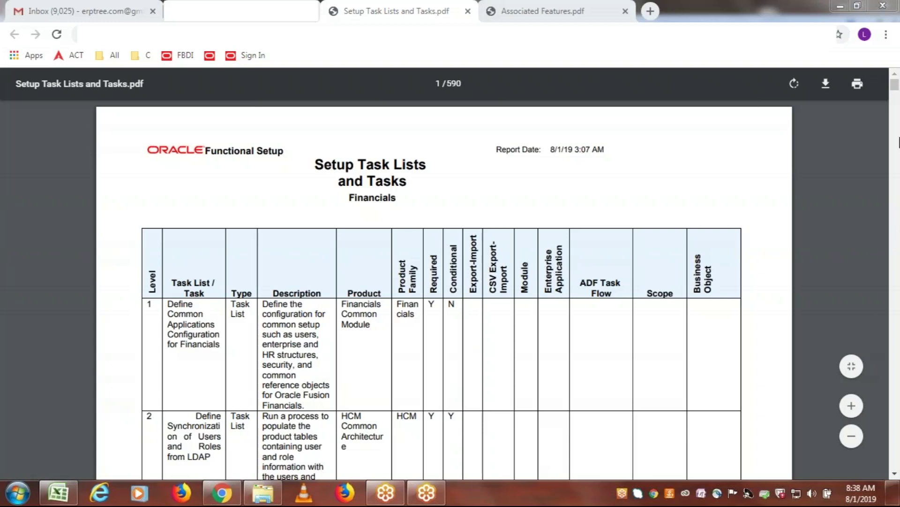
Step: Search the Setup Task Lists and Tasks PDF for 'Payment terms'
drag(895, 90, 897, 145)
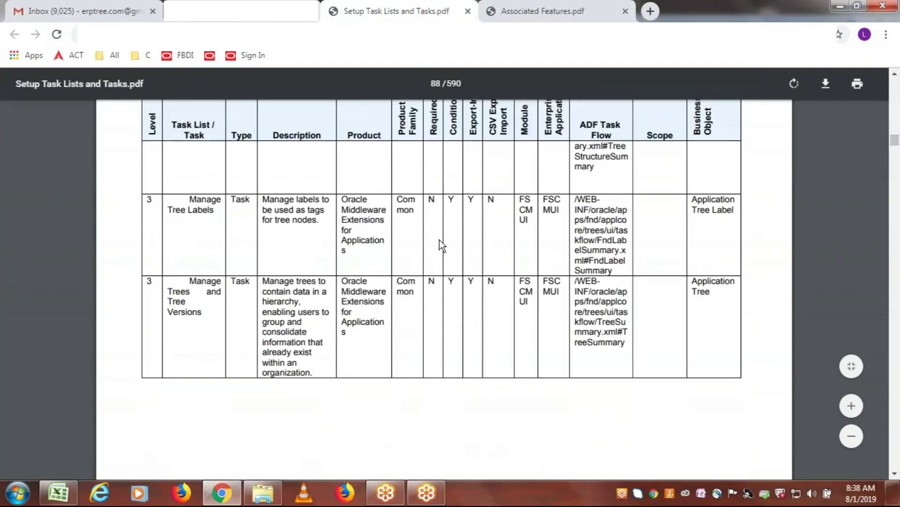
key(ctrl+f)
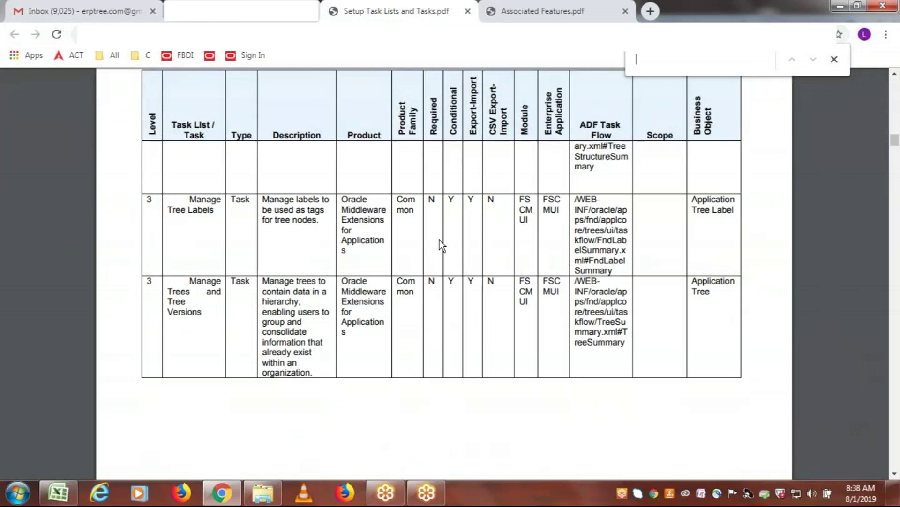
text(P)
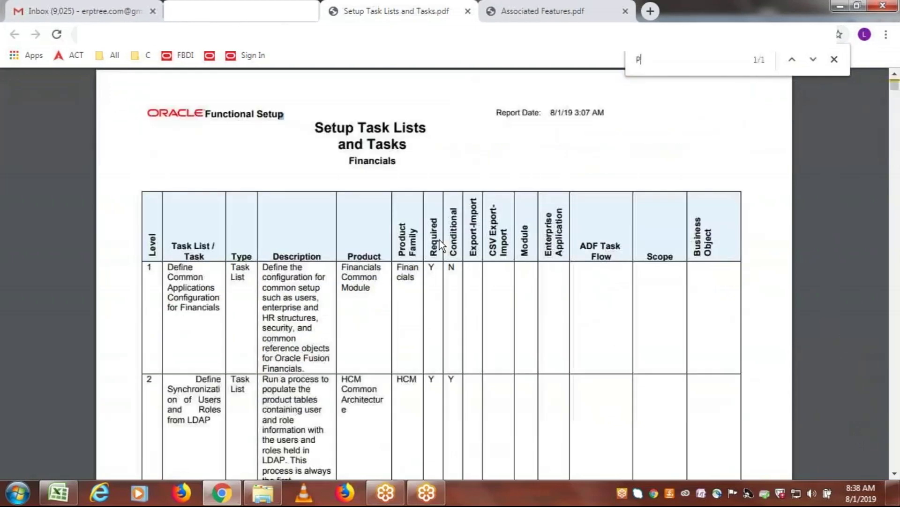
text(ayment )
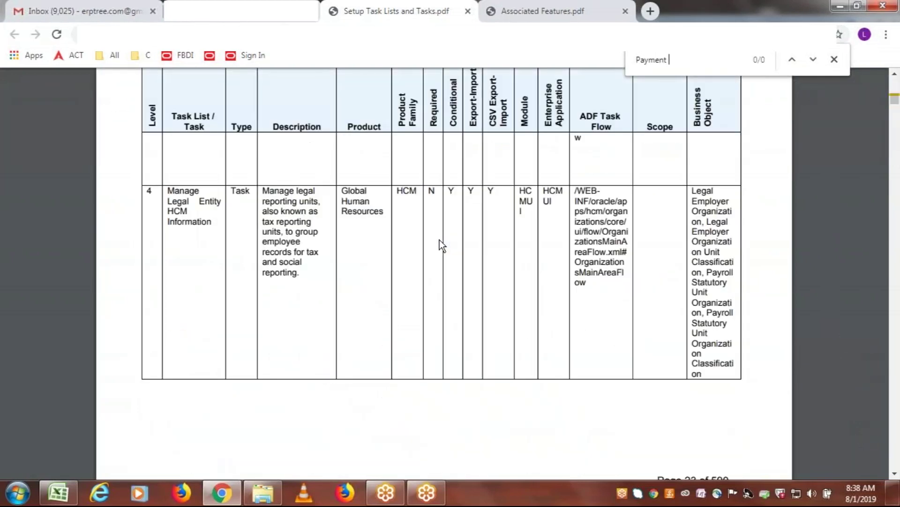
text(terms)
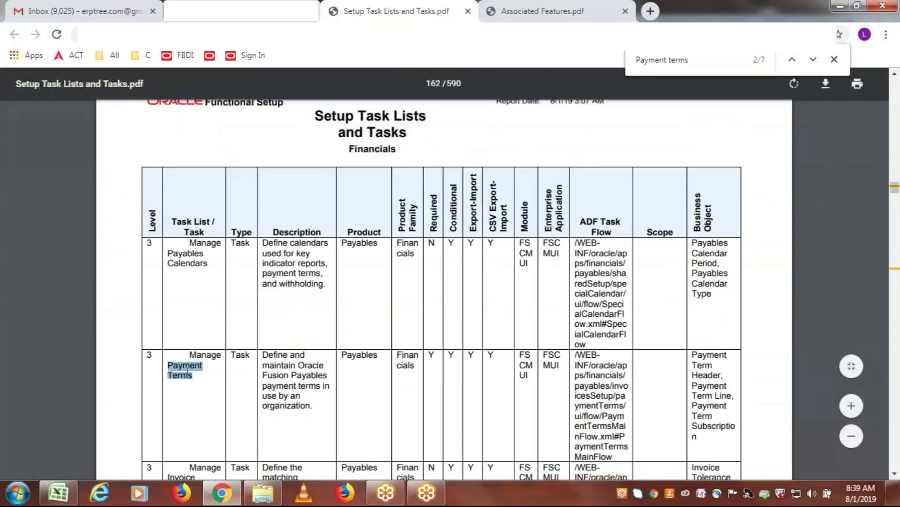
Step: Highlight the Manage Payment Terms description, Payables product and Financials product family cells
drag(243, 356, 293, 359)
click(283, 359)
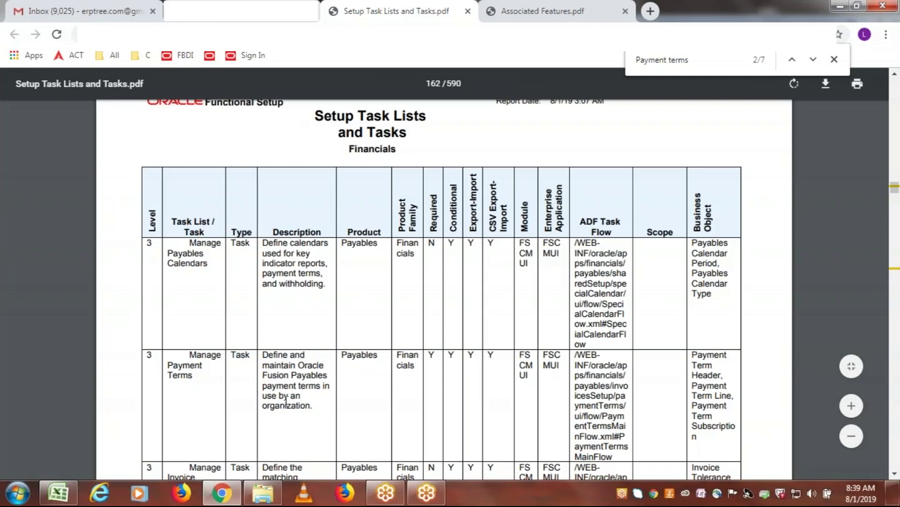
triple_click(294, 362)
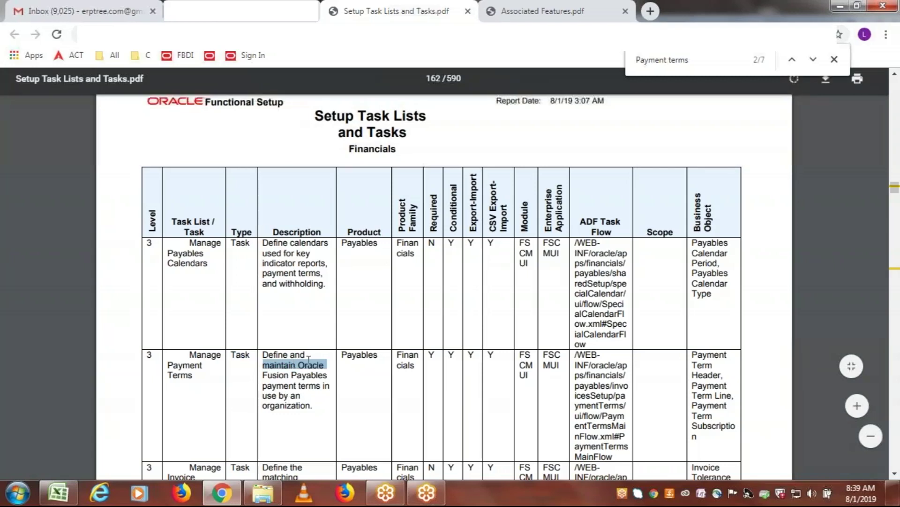
triple_click(355, 355)
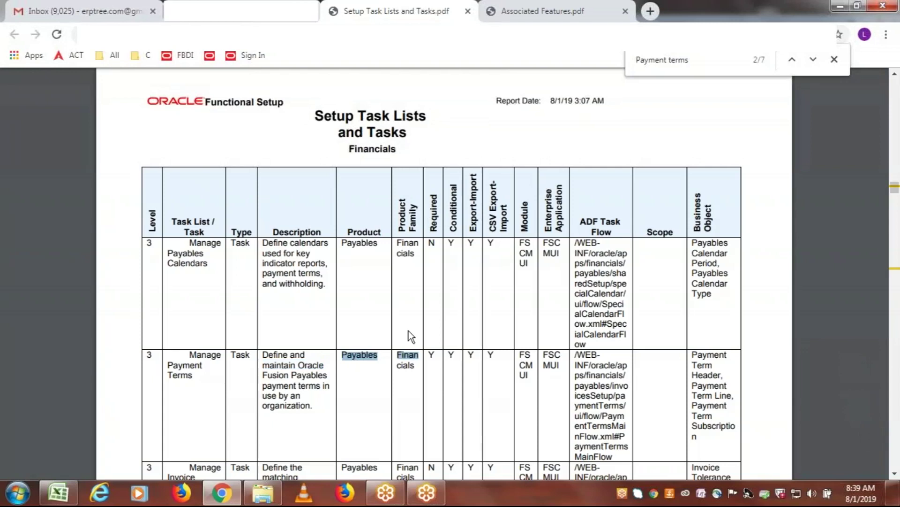
double_click(406, 365)
click(405, 365)
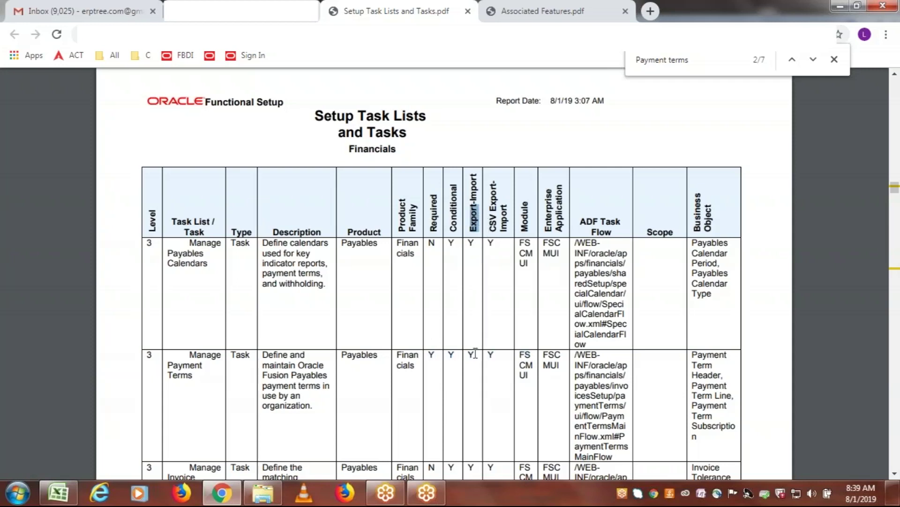
Step: Highlight the row's Export-Import Y value and ADF Task Flow path, then scroll to page 438
double_click(475, 354)
drag(498, 355, 487, 355)
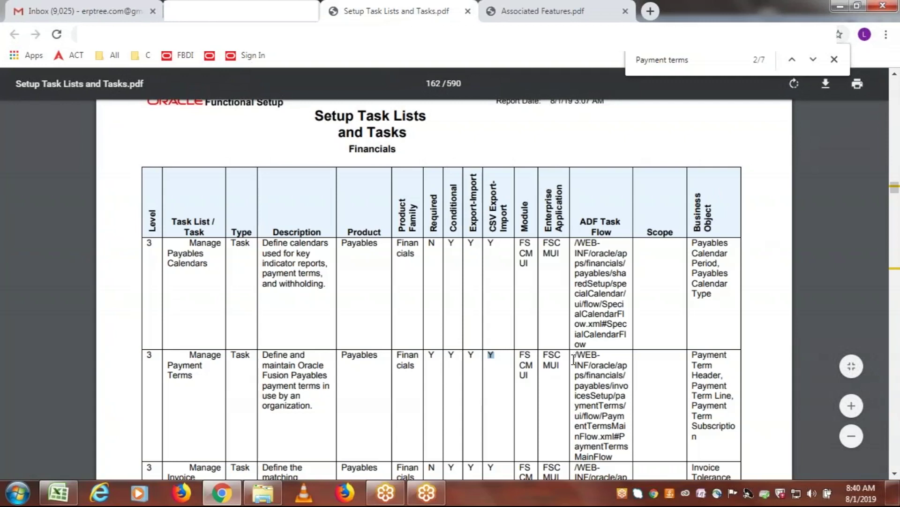
drag(573, 357, 617, 455)
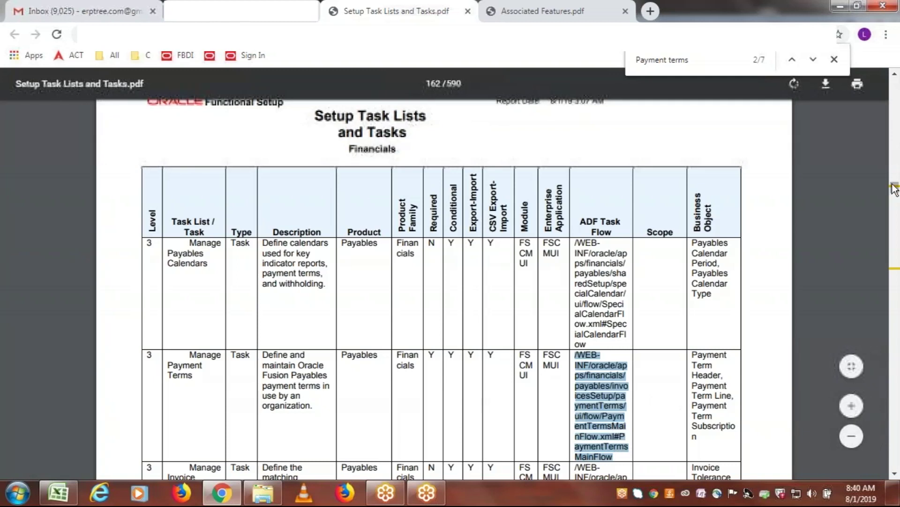
drag(895, 188, 899, 365)
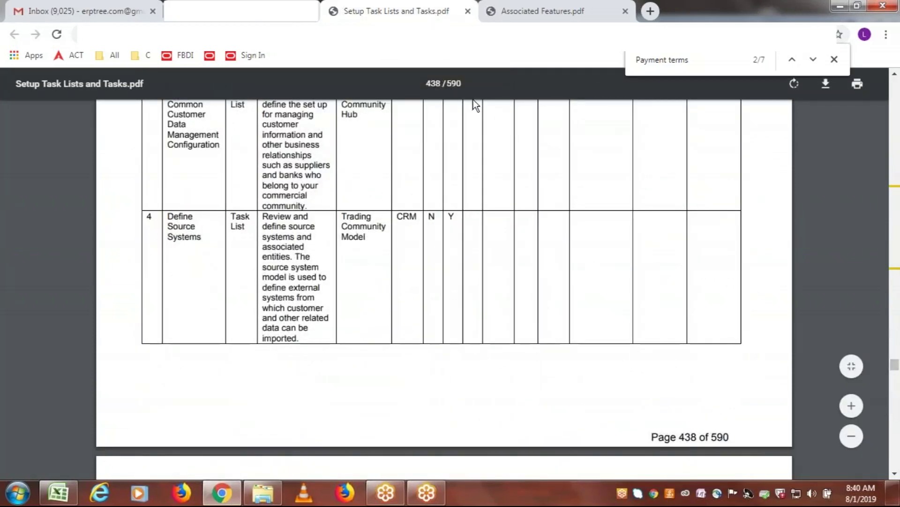
Step: Note the PDF's 590-page total and return to the Financials offering tab
double_click(449, 85)
drag(895, 366, 899, 111)
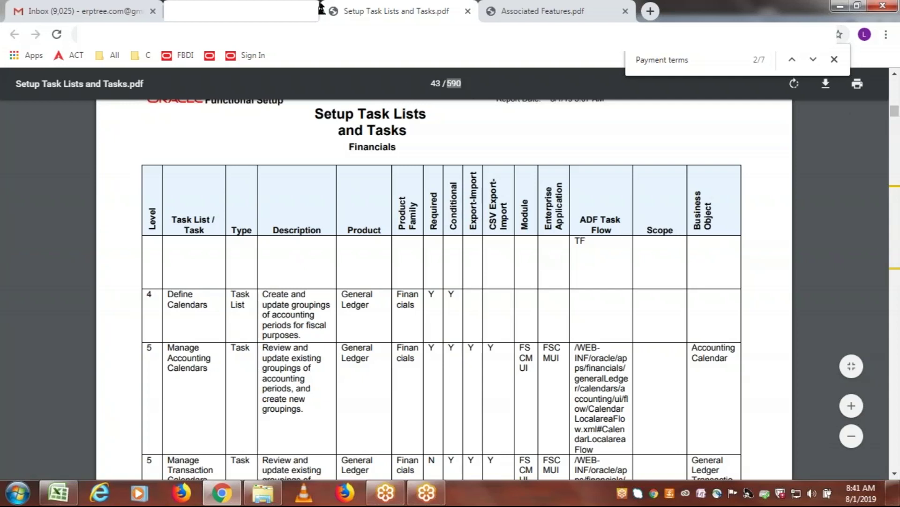
click(244, 11)
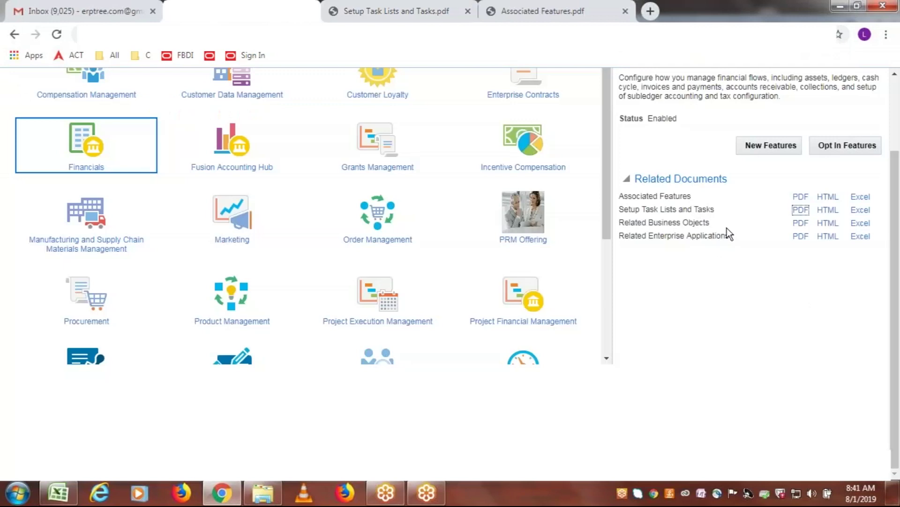
Step: Review the Financials related documents and Associated Features, then finish with Done to reach Setup: Financials
drag(730, 235, 620, 223)
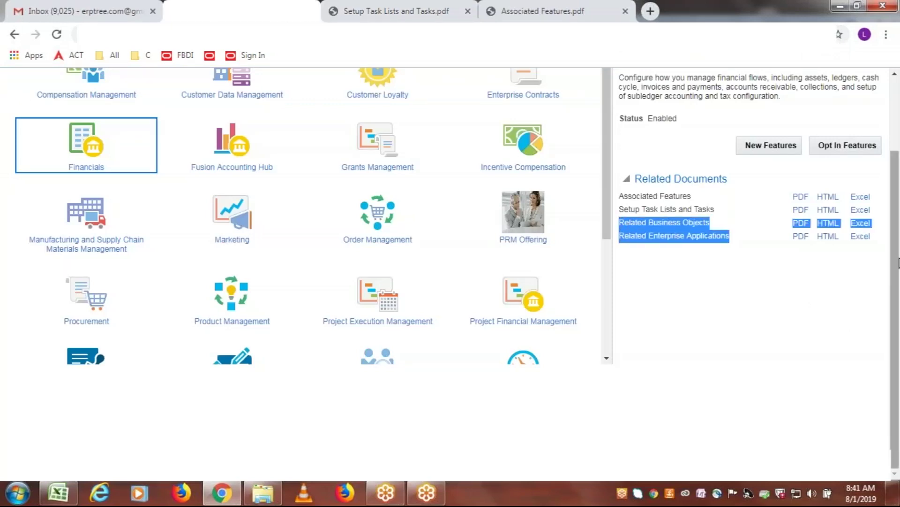
drag(897, 264, 899, 221)
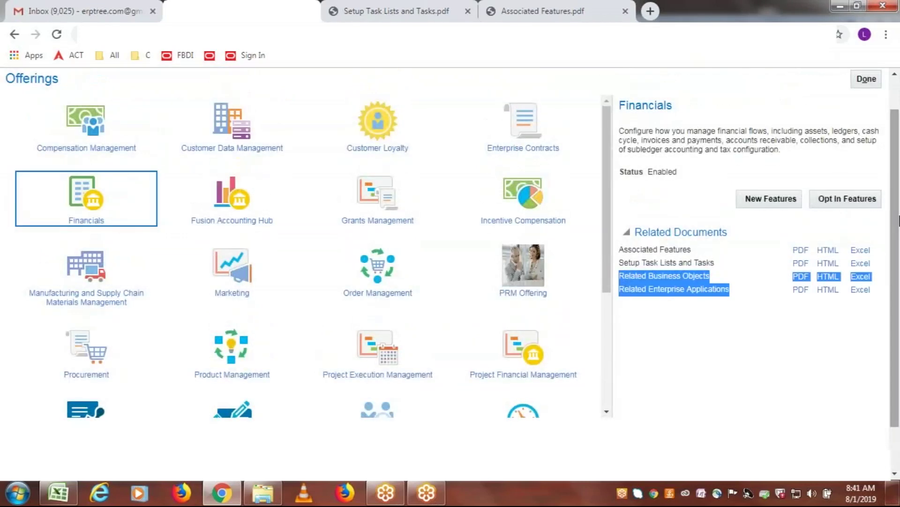
drag(899, 221, 898, 191)
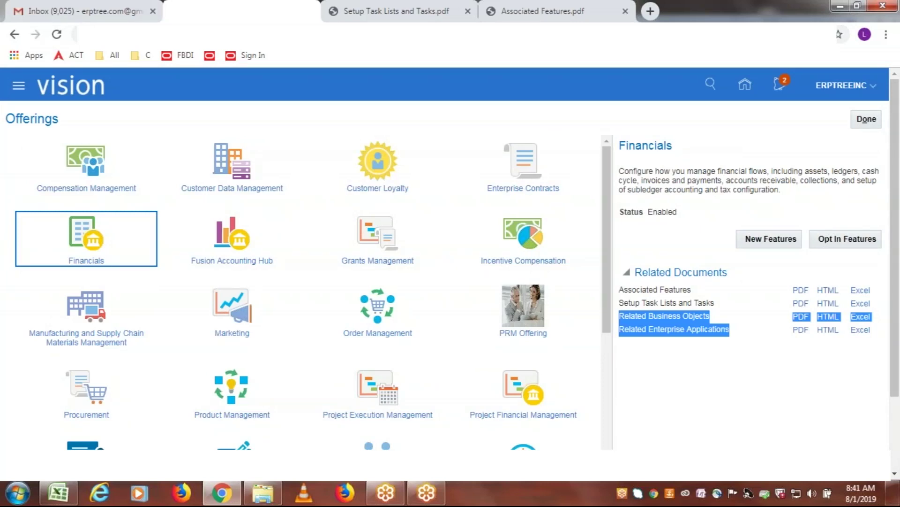
double_click(671, 289)
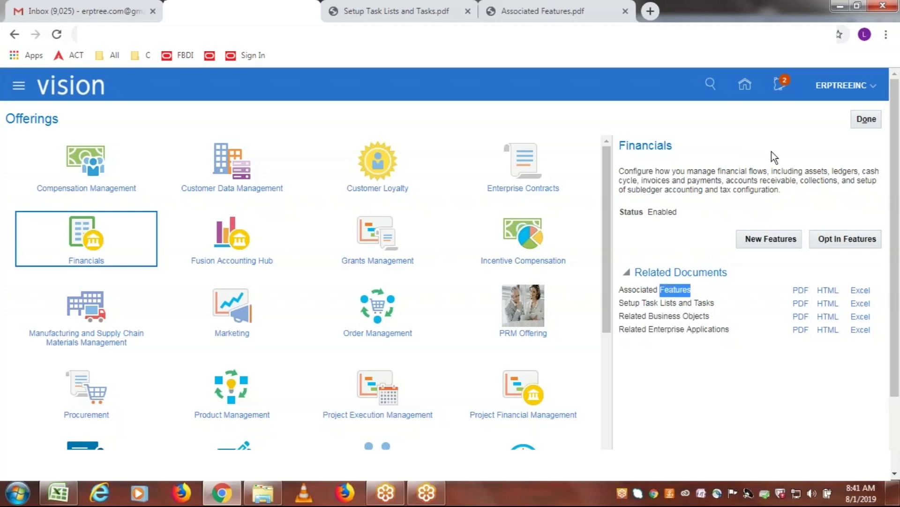
click(865, 120)
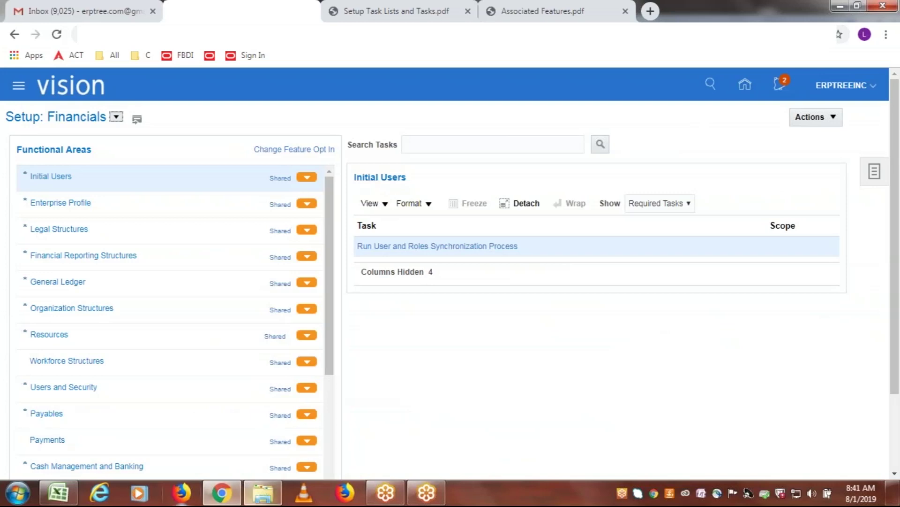
Step: Switch to the ClassDiscussions.xlsx workbook in Excel
click(65, 495)
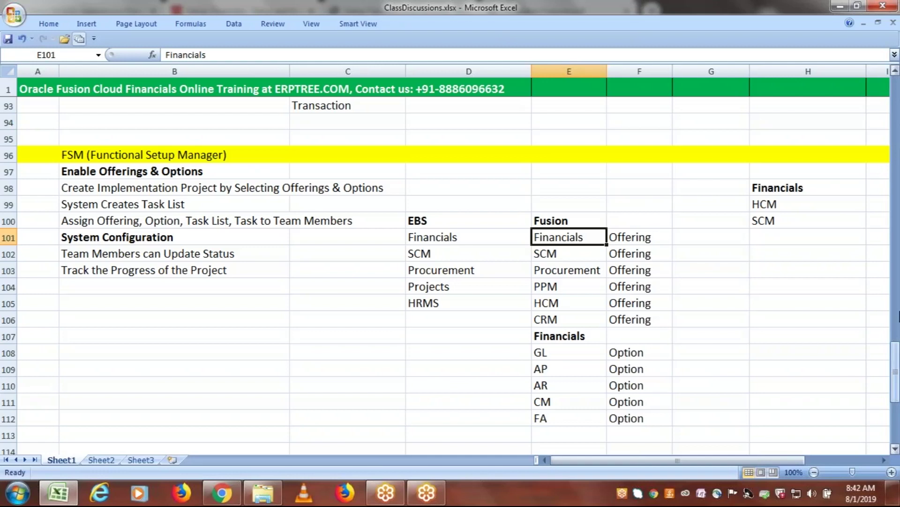
Step: Point out the Enable Offerings & Options and create implementation project steps, then return to the Setup: Financials page in Chrome
click(119, 186)
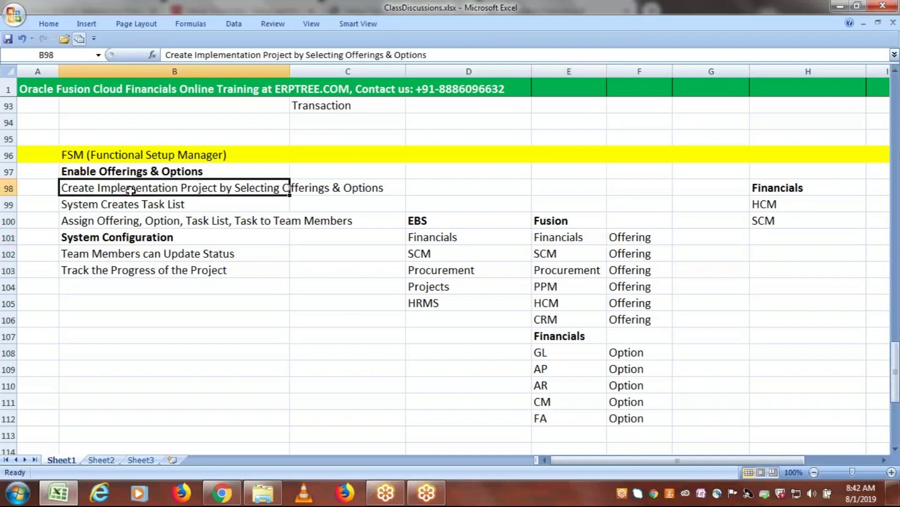
click(209, 172)
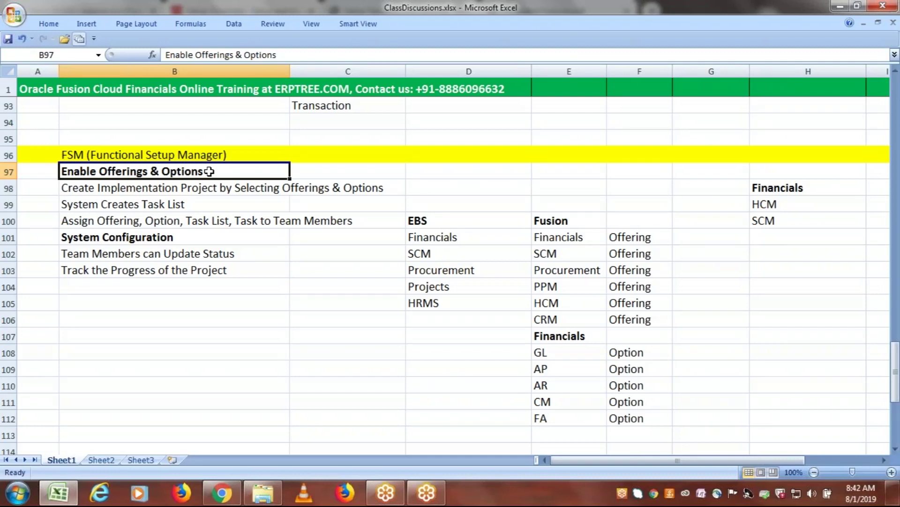
click(170, 190)
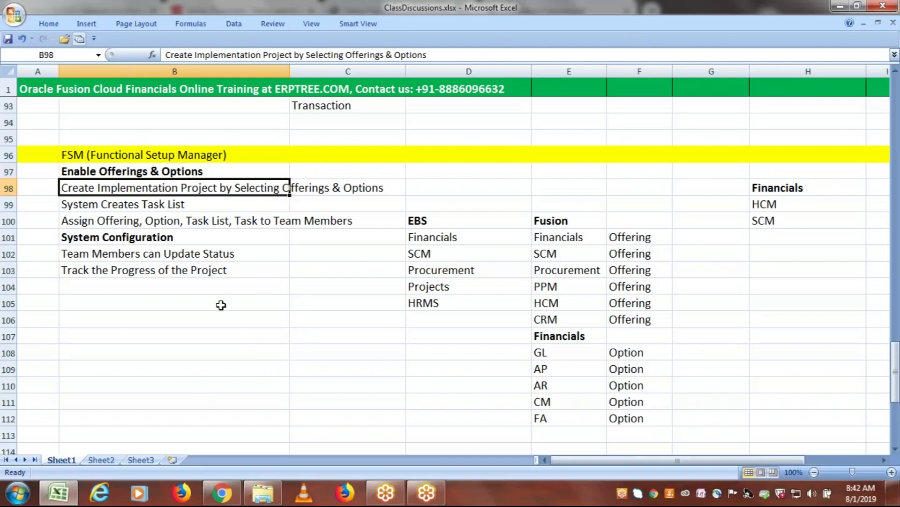
click(222, 493)
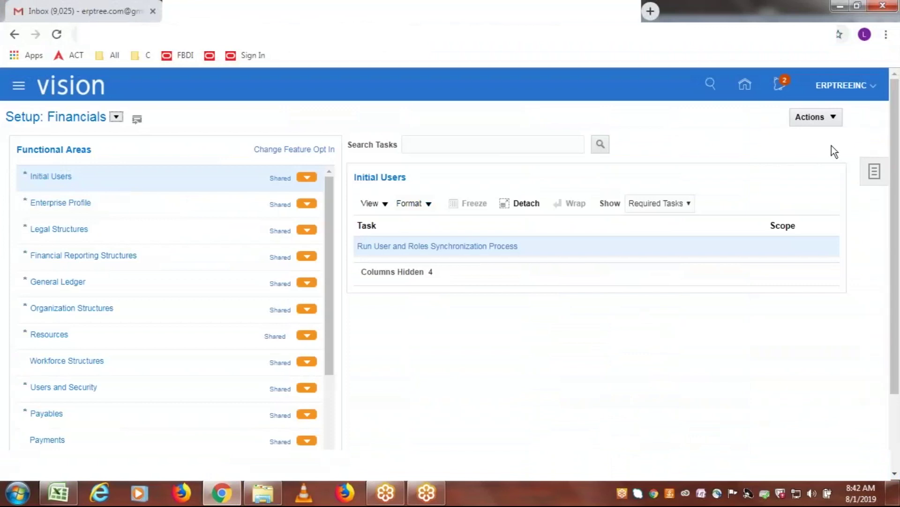
Step: Show the Setup: Financials Tasks panel and choose Manage Implementation Projects
click(875, 173)
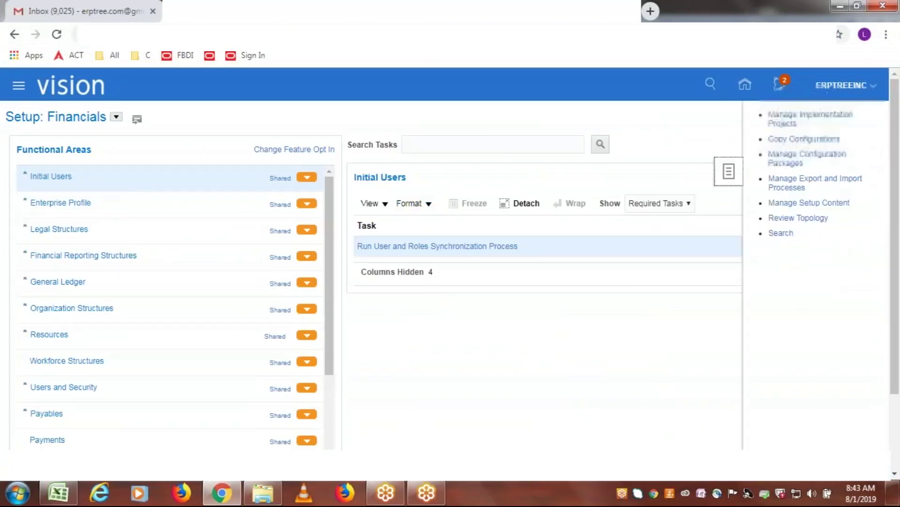
click(728, 172)
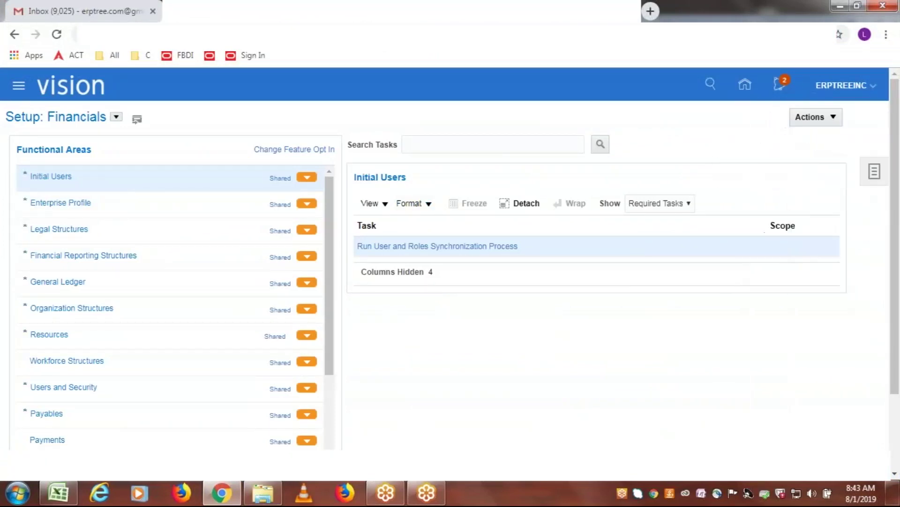
click(877, 172)
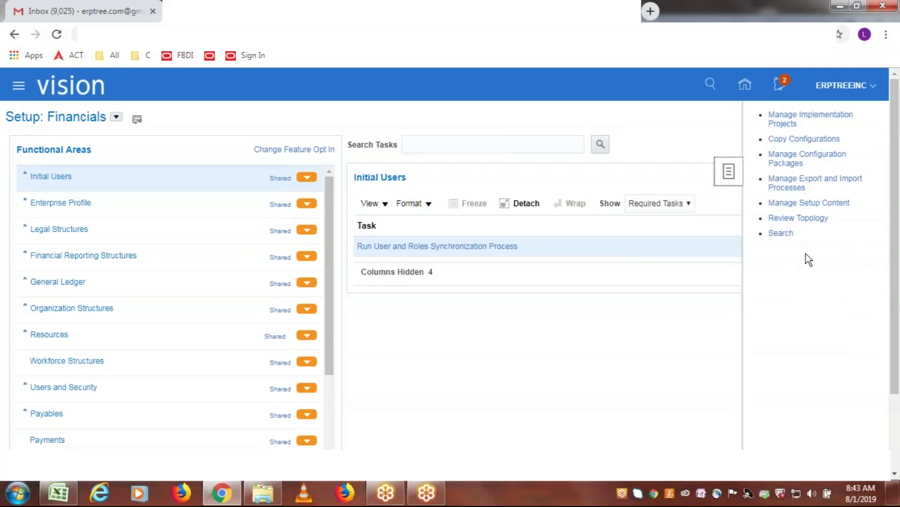
click(787, 124)
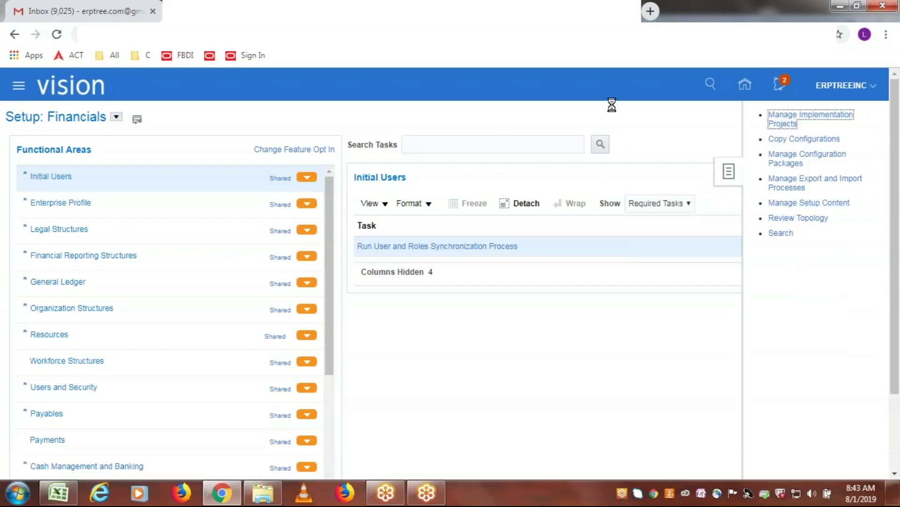
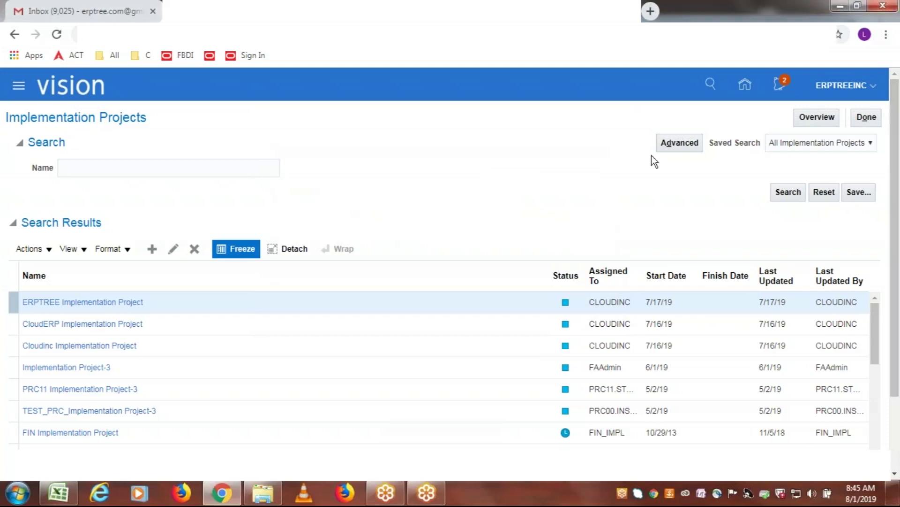
Step: Scroll the Oracle results, then bring the ClassDiscussions workbook to the front
scroll(896, 258, down, 1)
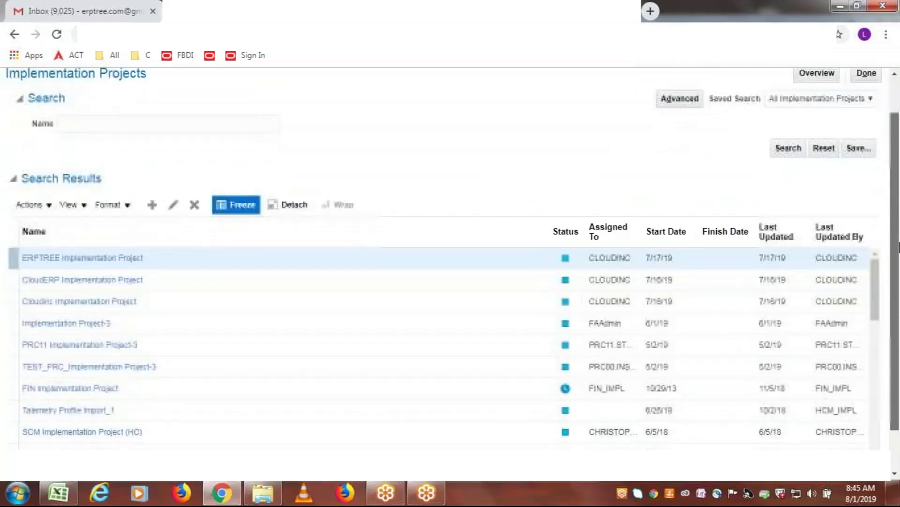
scroll(898, 258, down, 1)
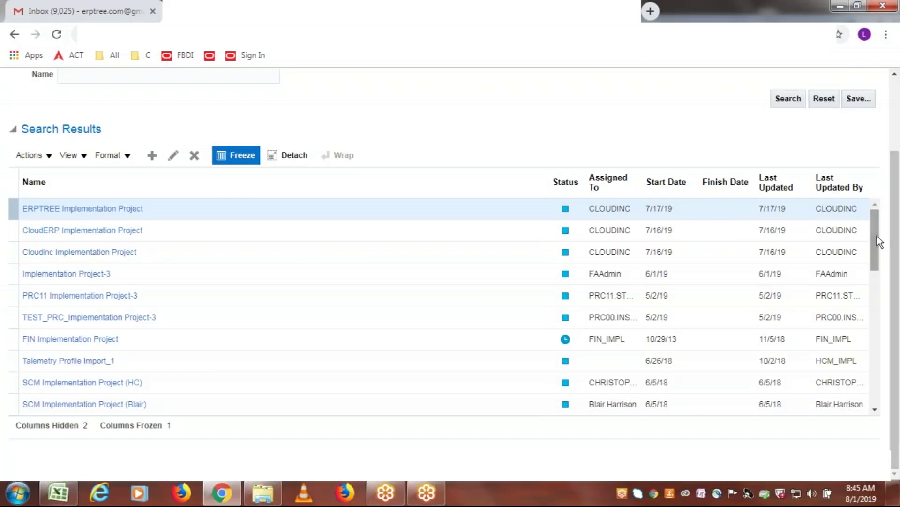
scroll(877, 251, down, 1)
drag(877, 251, 879, 221)
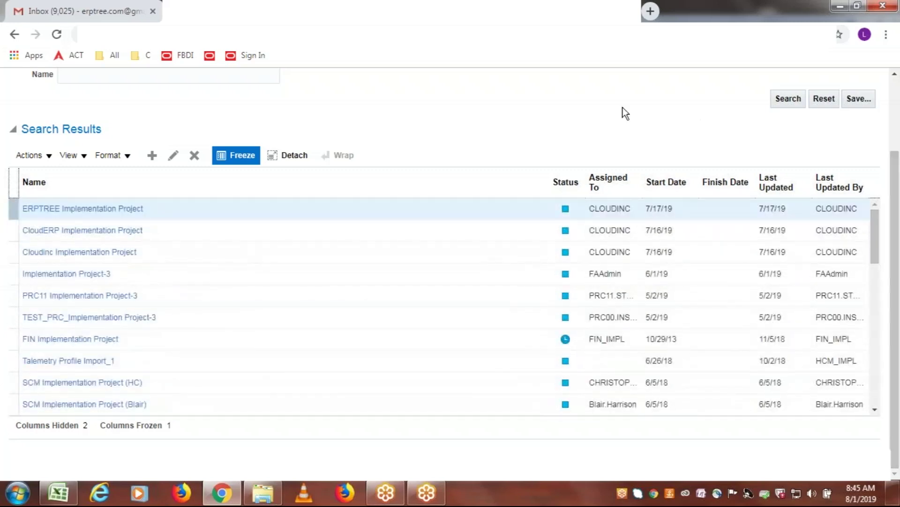
drag(898, 249, 899, 180)
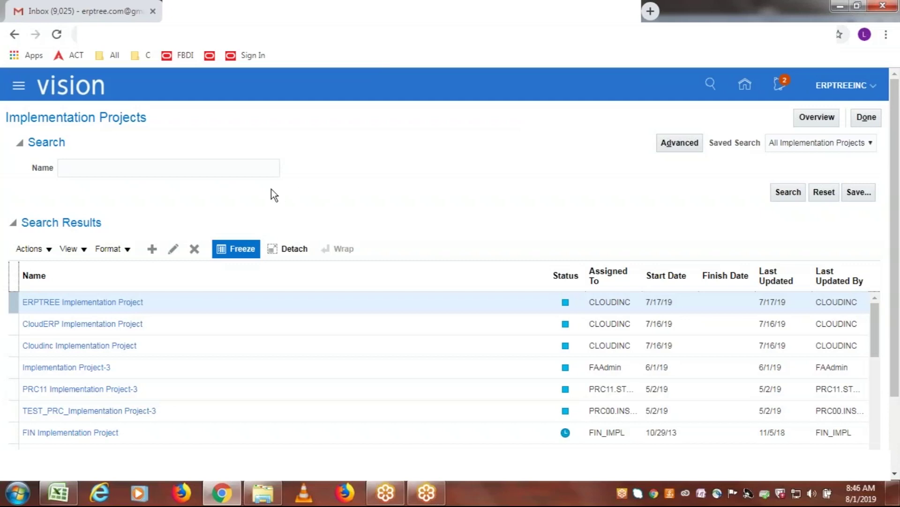
click(18, 493)
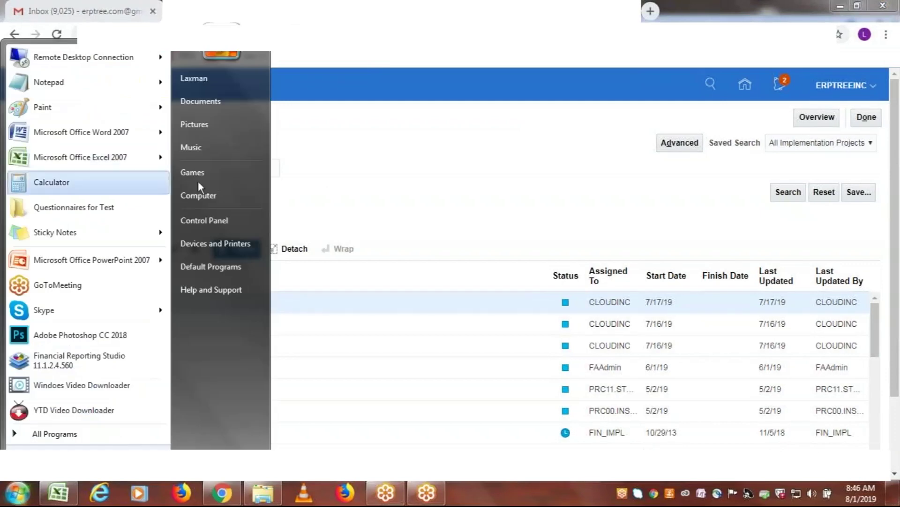
click(482, 176)
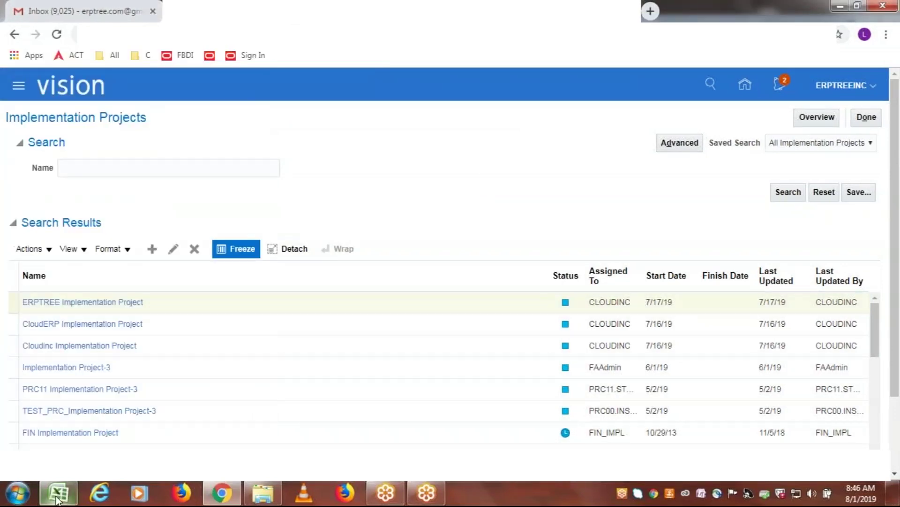
click(57, 493)
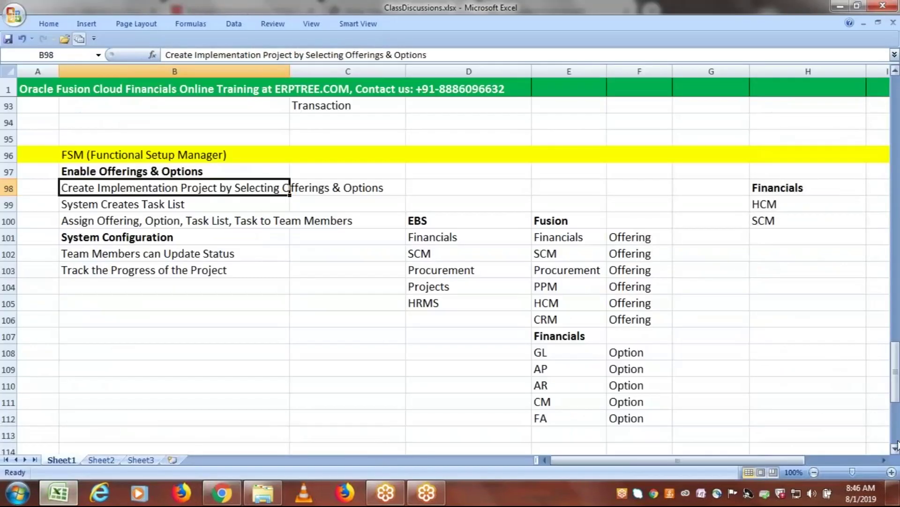
scroll(897, 445, down, 3)
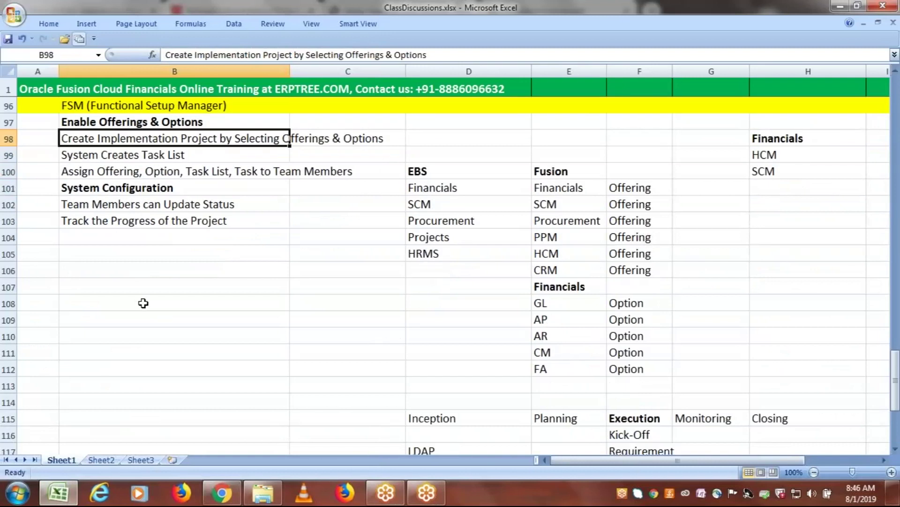
Step: Enter Instance in B108 and POD in C108
click(143, 303)
text(Instance)
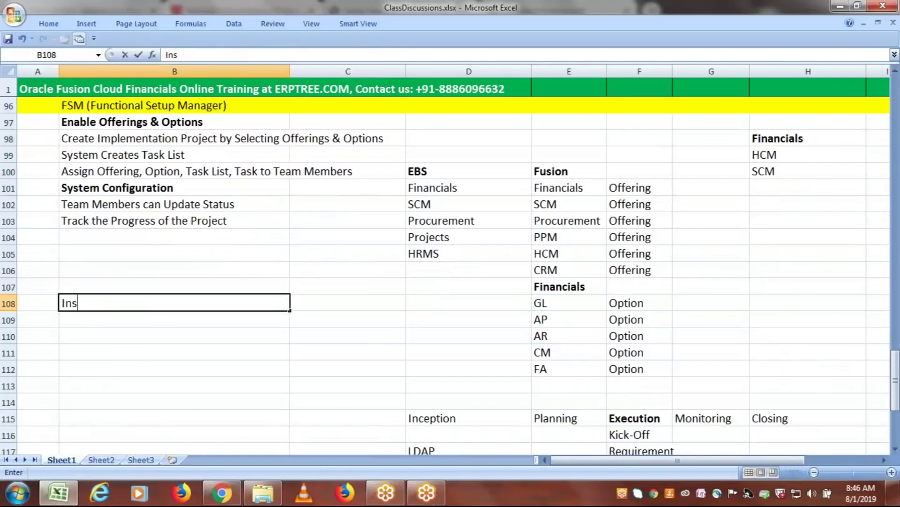
click(348, 303)
text(POD)
key(Tab)
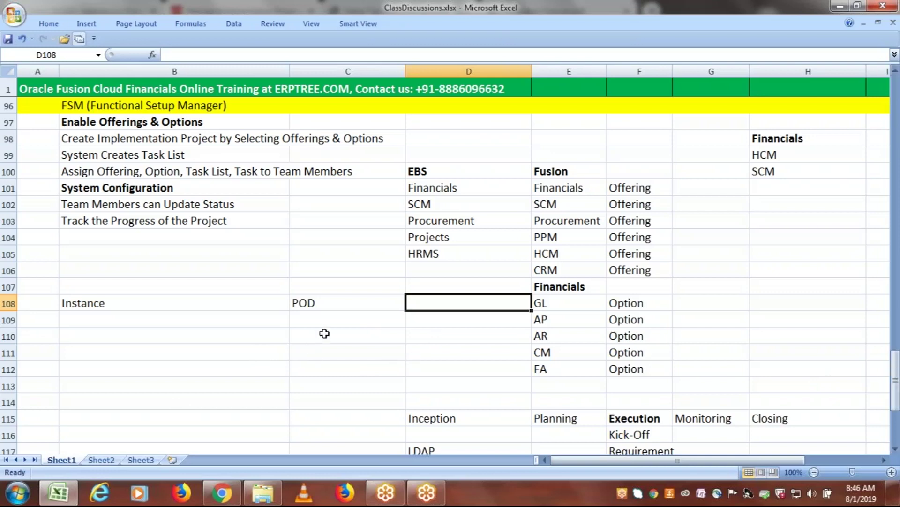
Step: Enter PrePOD - Test in C109 and Production in C110
click(314, 320)
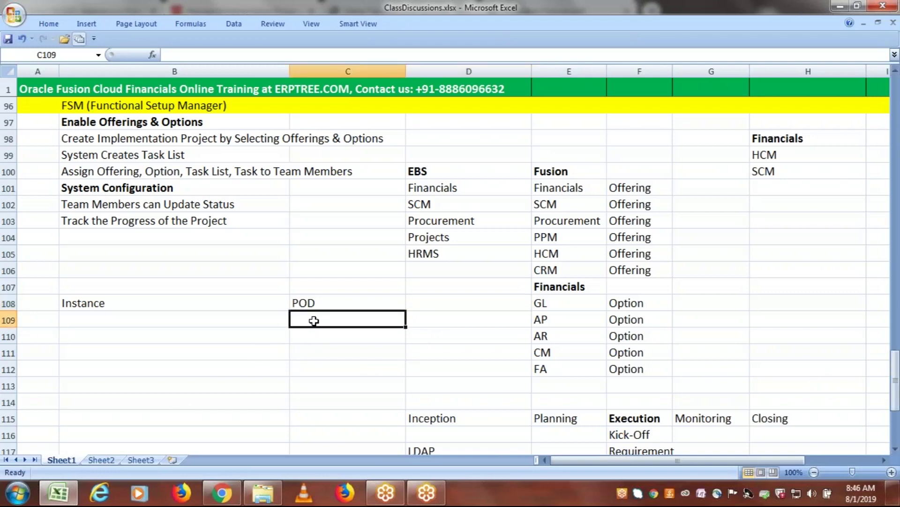
text(P)
key(BackSpace)
key(BackSpace)
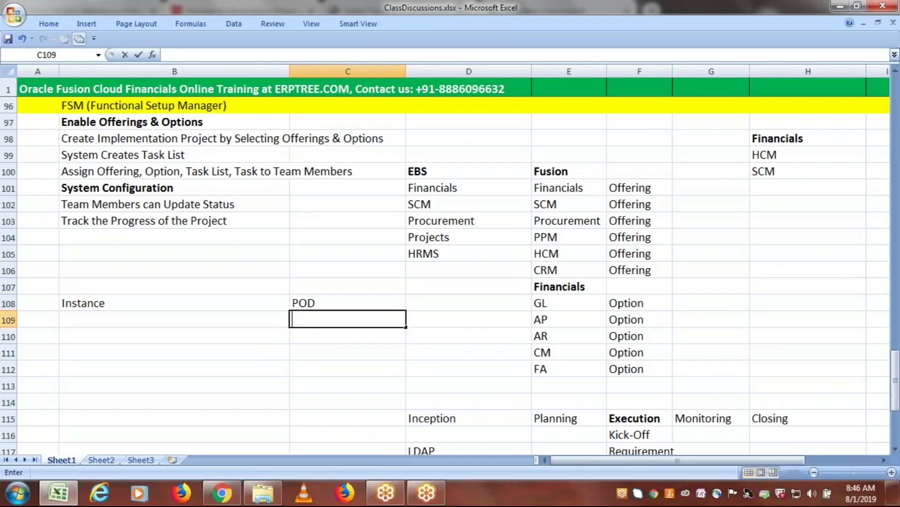
text(PrePOD)
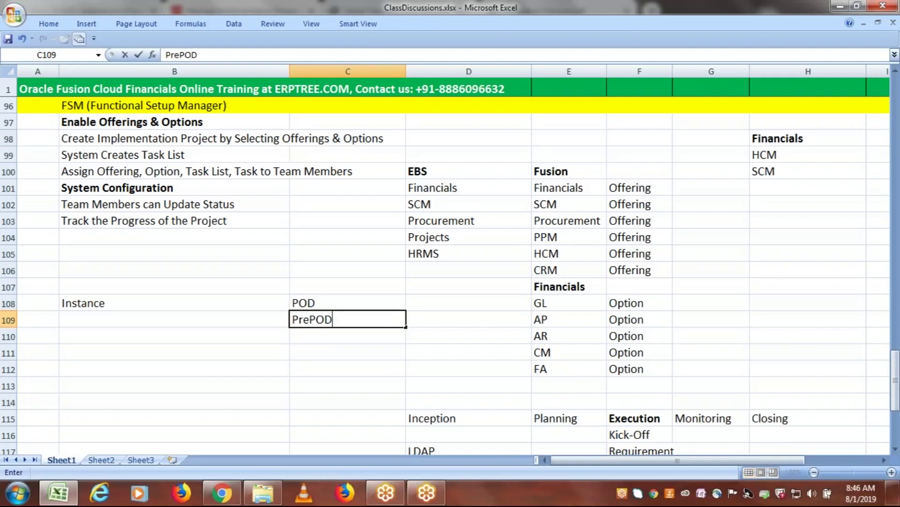
key(Return)
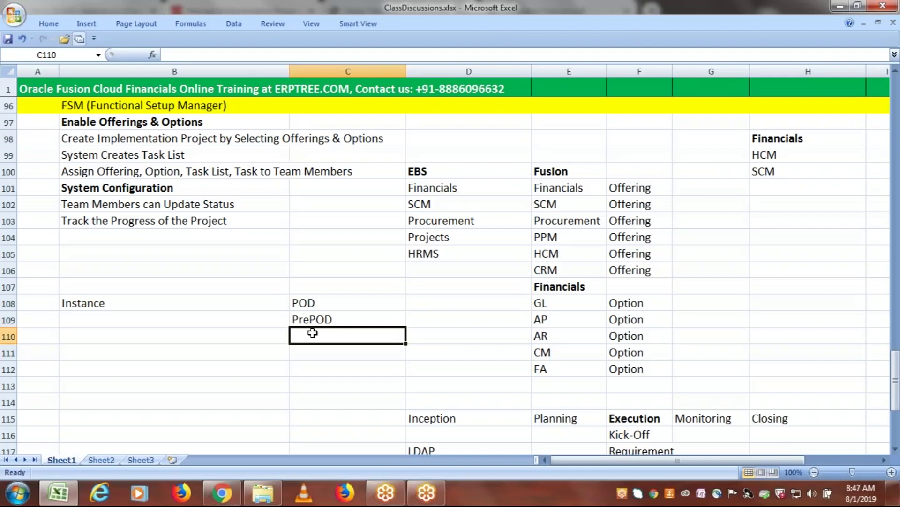
double_click(352, 311)
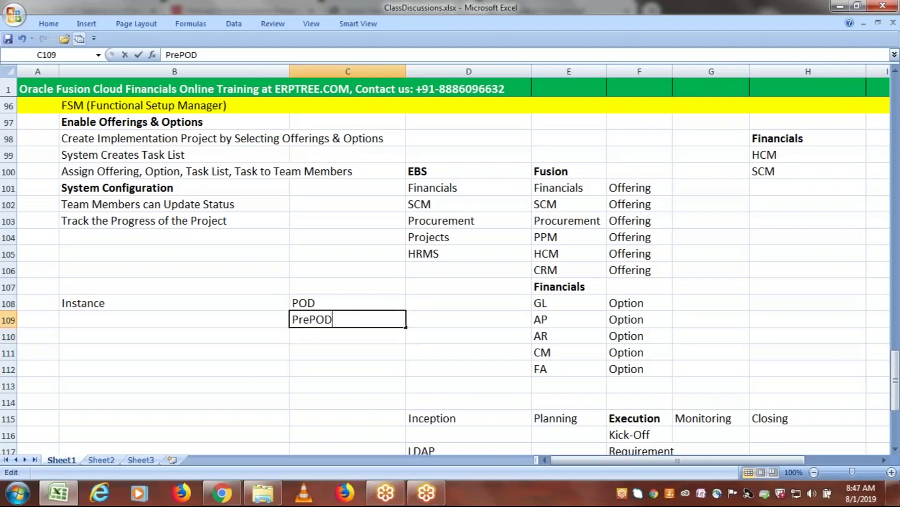
text(- Test)
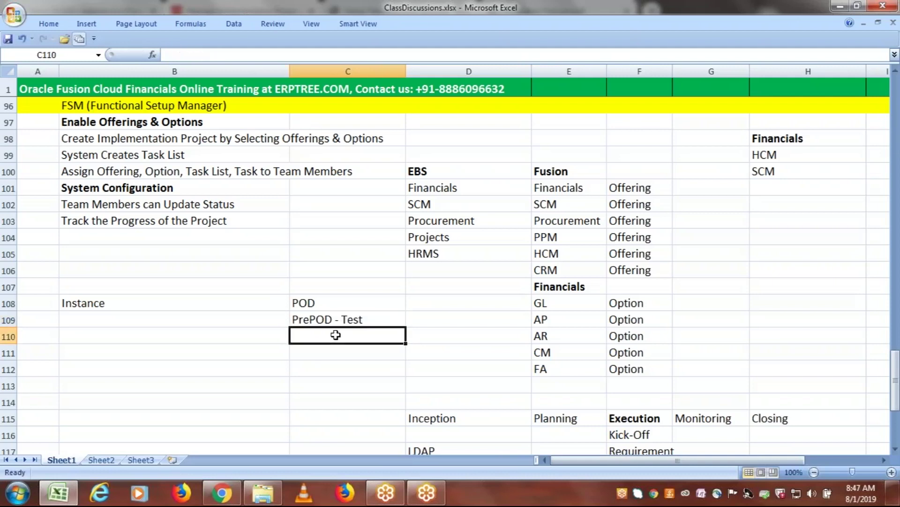
text(Pro)
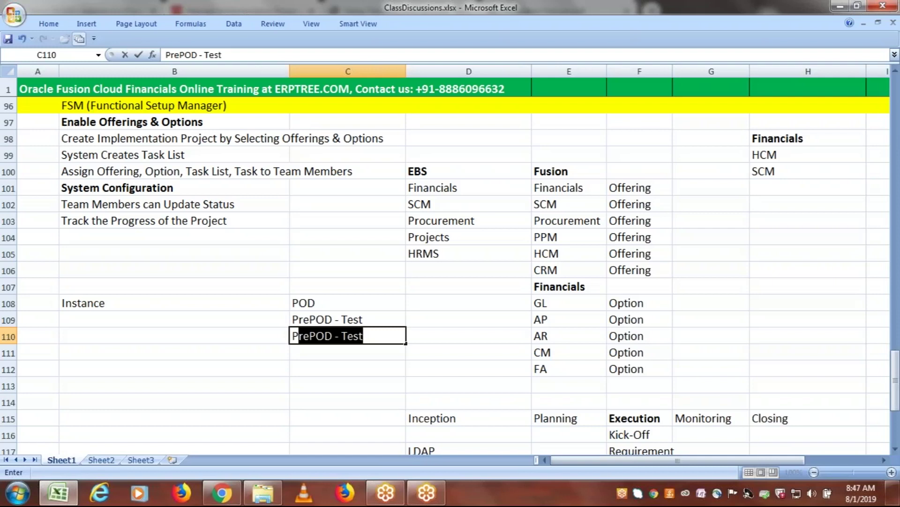
text(duction)
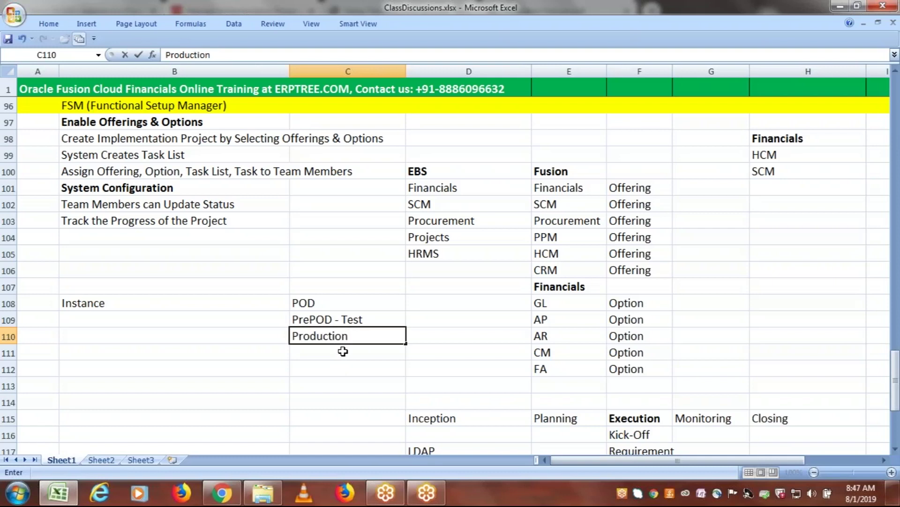
click(333, 320)
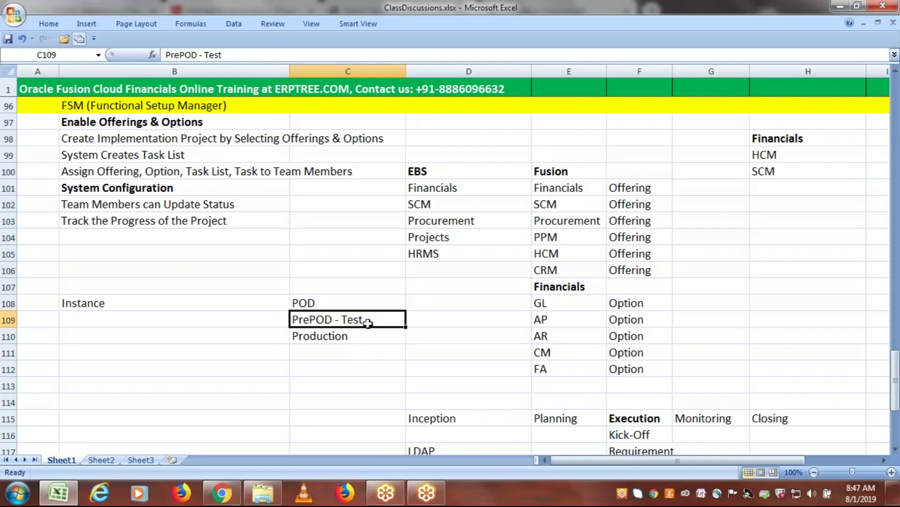
Step: Review the C109–C110 entries, then return to the Oracle Implementation Projects page
click(338, 337)
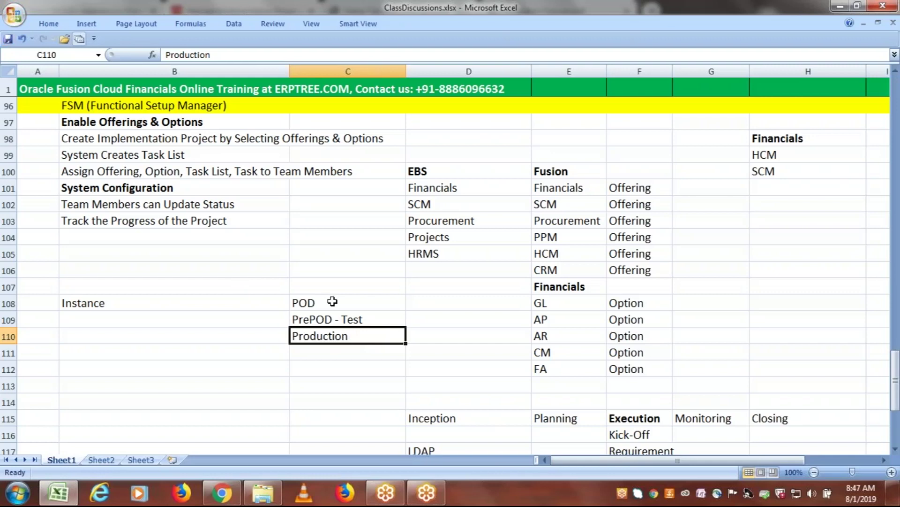
drag(345, 321, 345, 332)
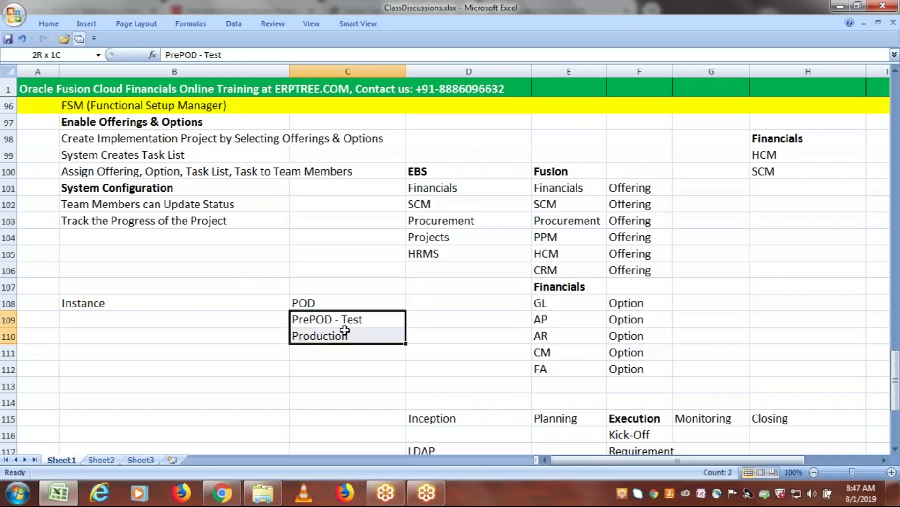
click(355, 318)
click(350, 336)
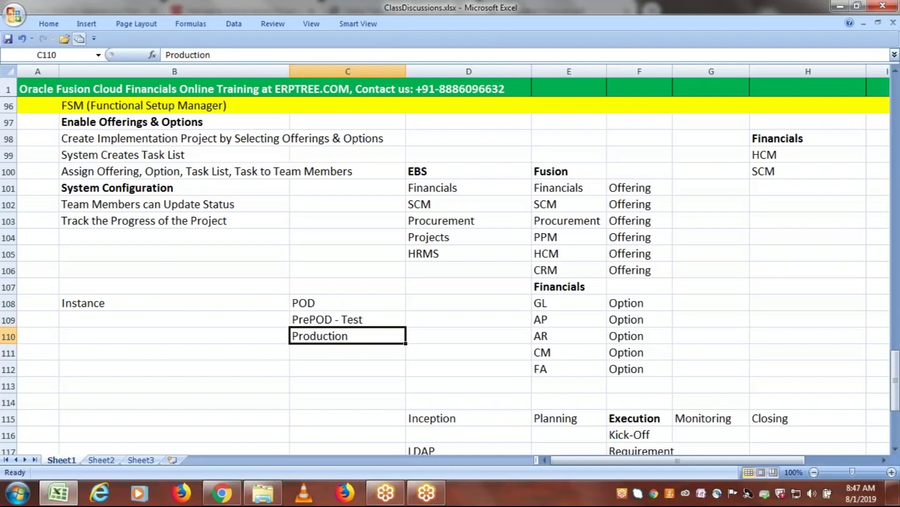
click(224, 498)
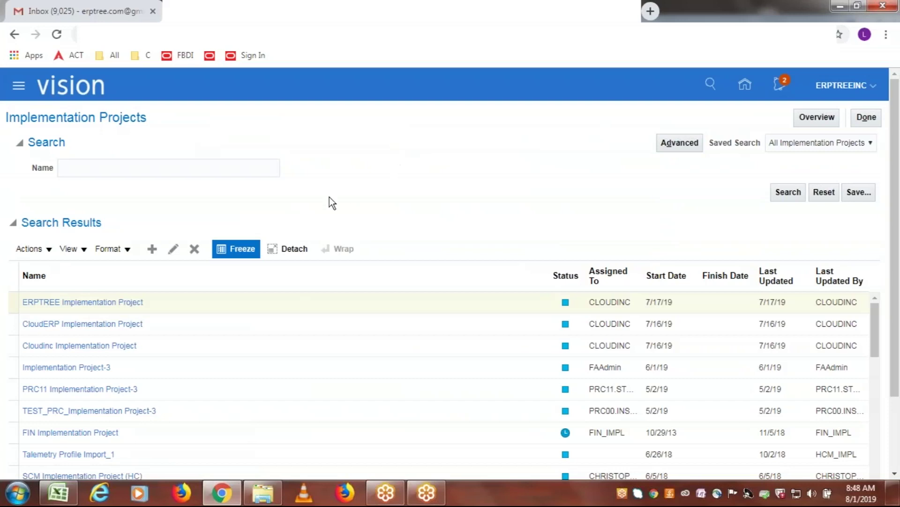
click(70, 86)
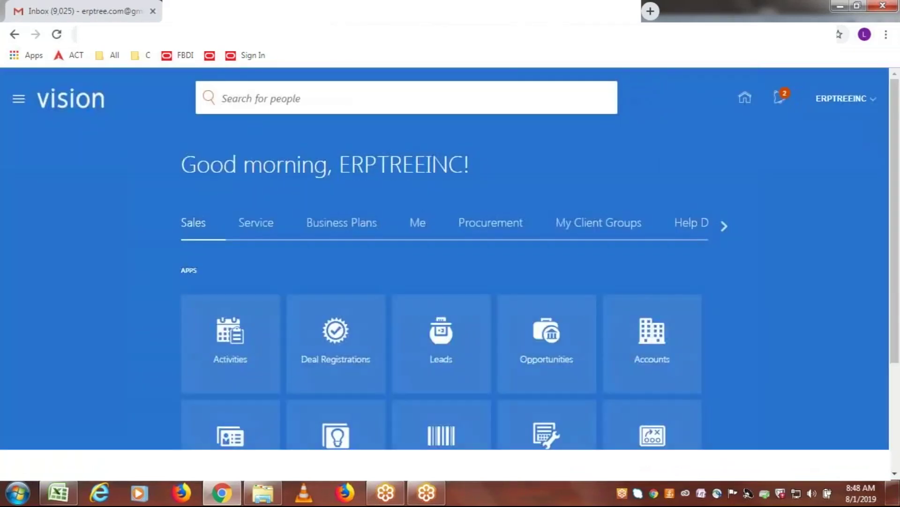
click(841, 100)
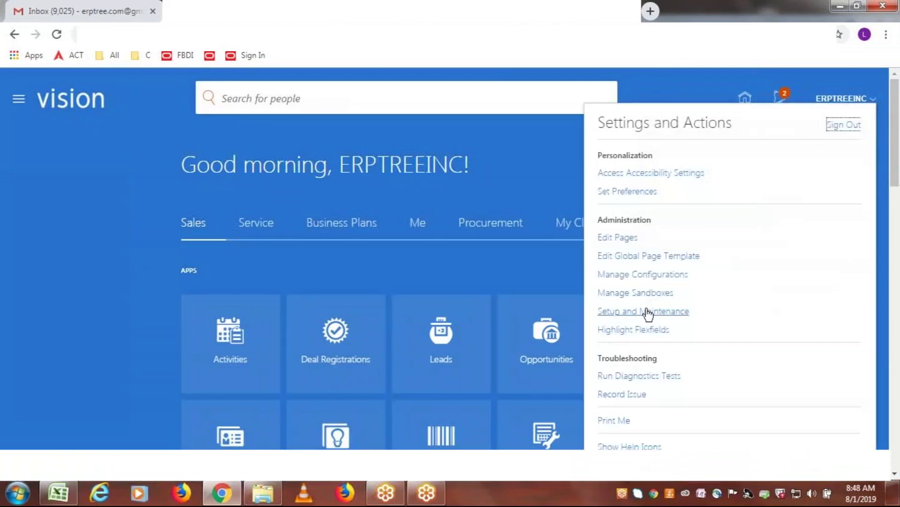
click(648, 312)
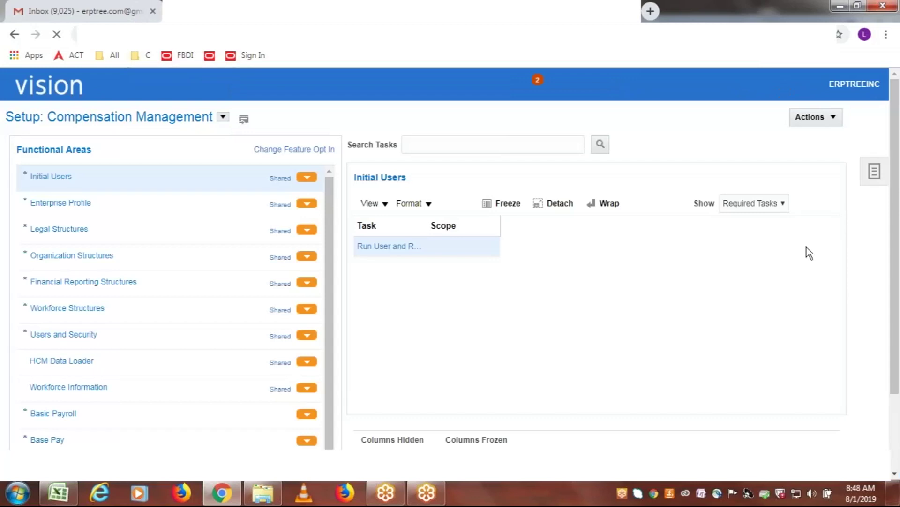
click(875, 171)
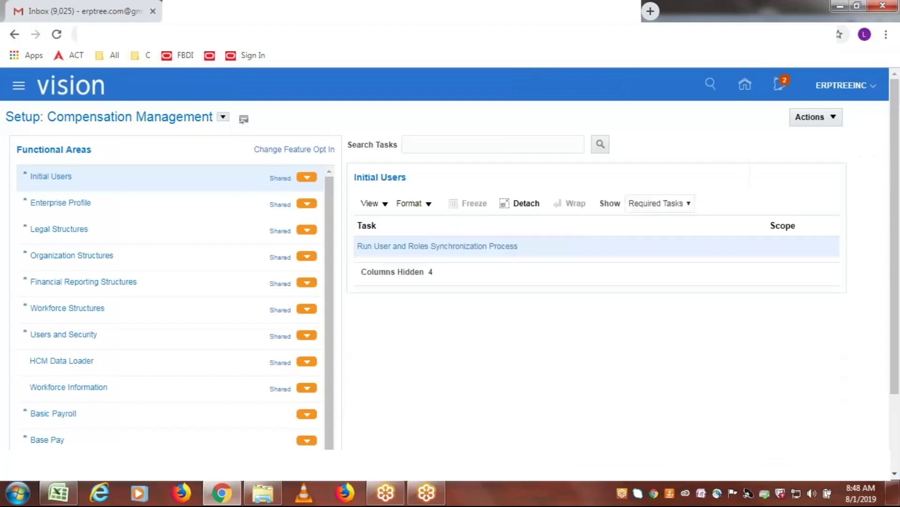
click(782, 122)
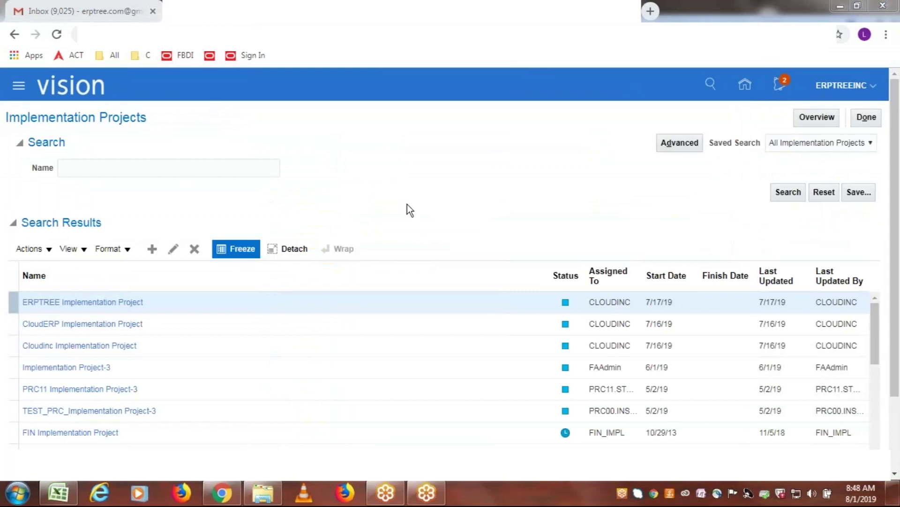
Step: Start a new implementation project (Implementation Project-4, code IMPLEMENTATION_PROJECT_6, start 8/1/19)
click(150, 252)
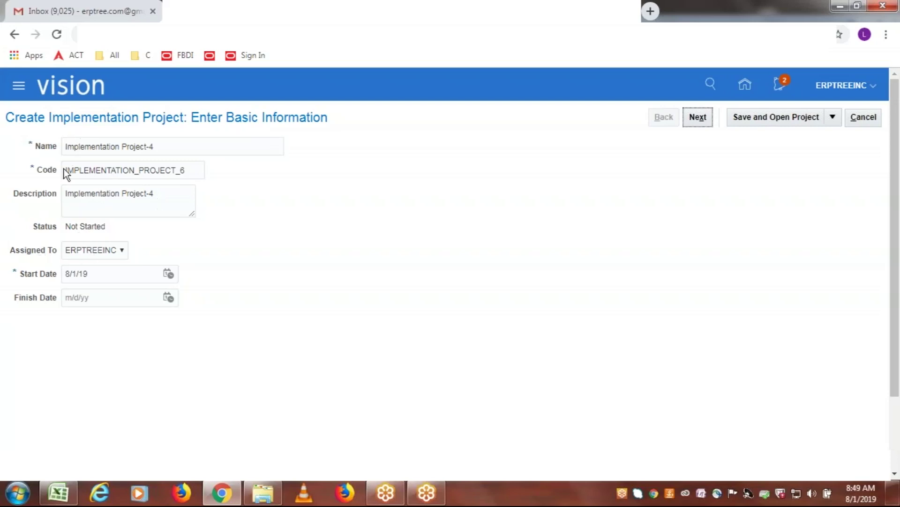
click(30, 250)
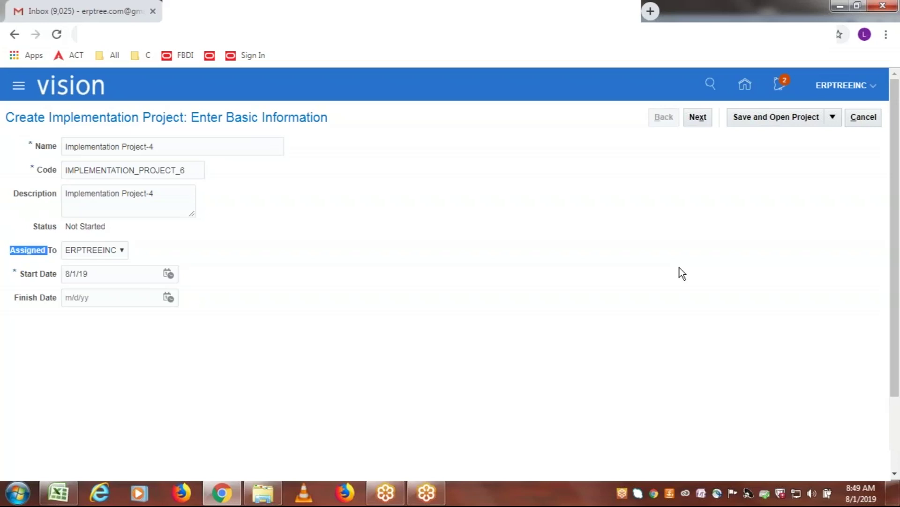
Step: Rename the project to ERPTREEINC Implementation Project so the description and code follow
click(233, 143)
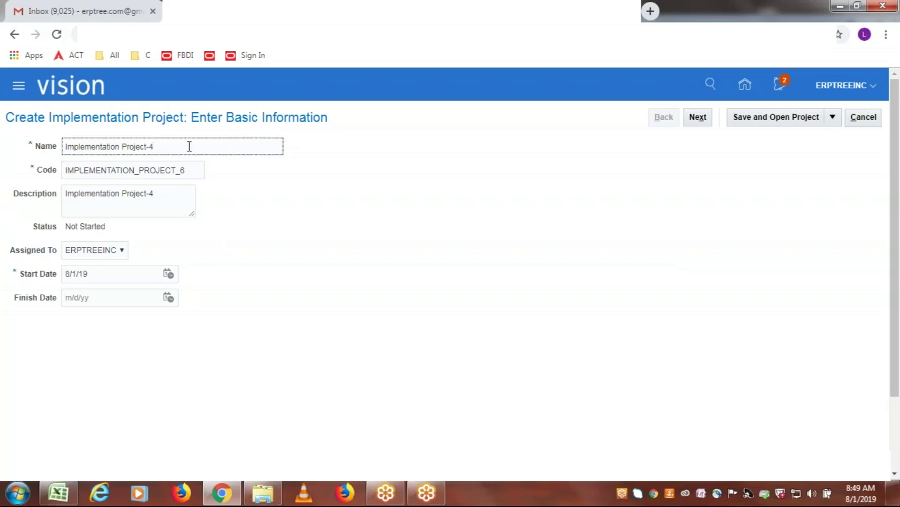
key(BackSpace)
key(BackSpace)
text(ERPTREEINC)
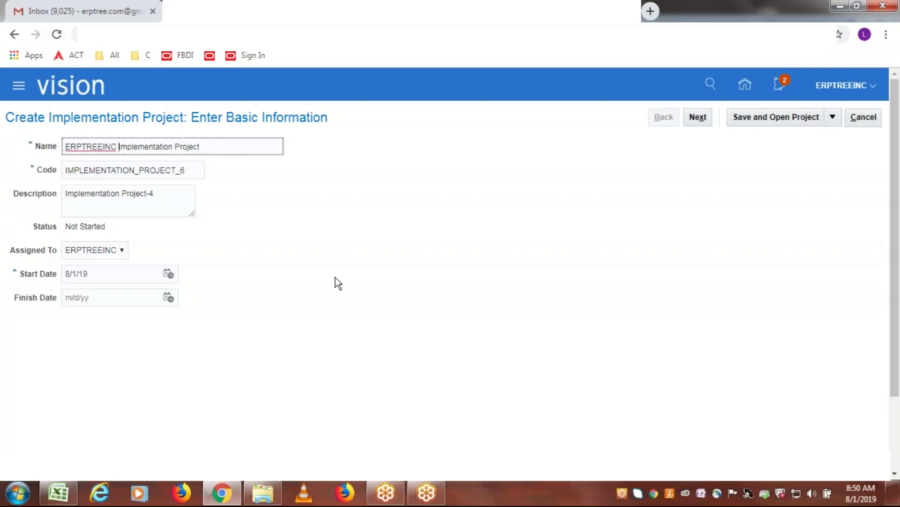
click(291, 192)
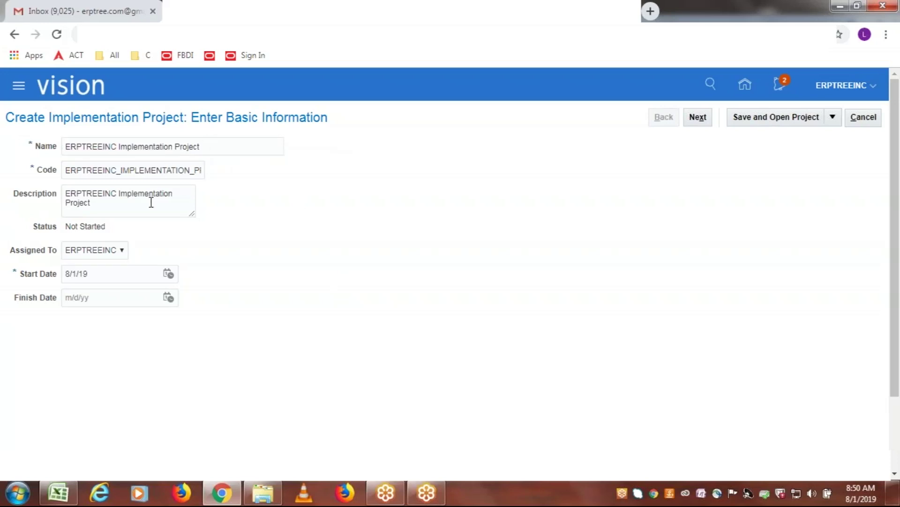
double_click(96, 224)
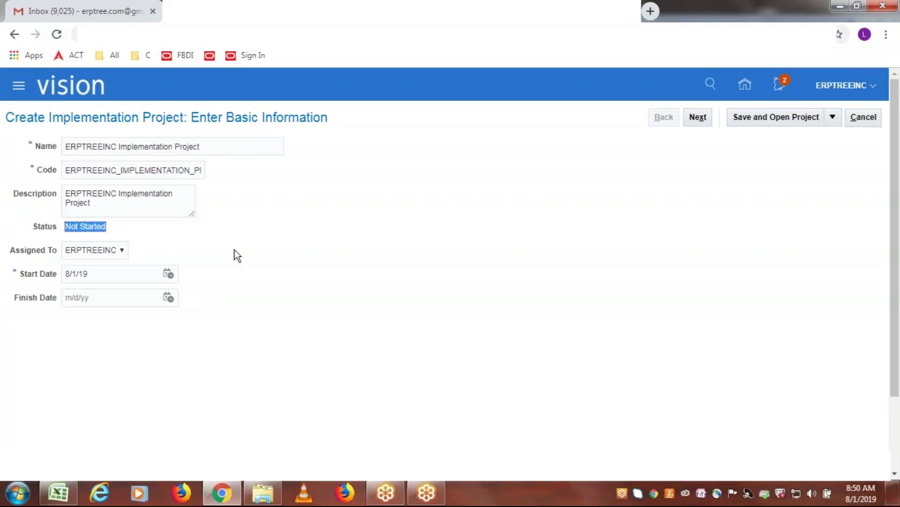
click(234, 250)
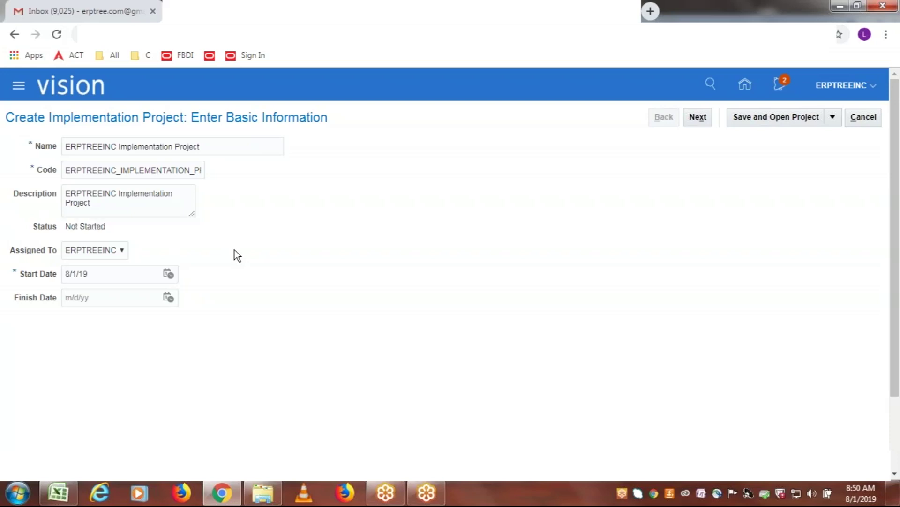
Step: Search the assignee list for user CLOUDINC and accept the found user
click(120, 251)
click(89, 335)
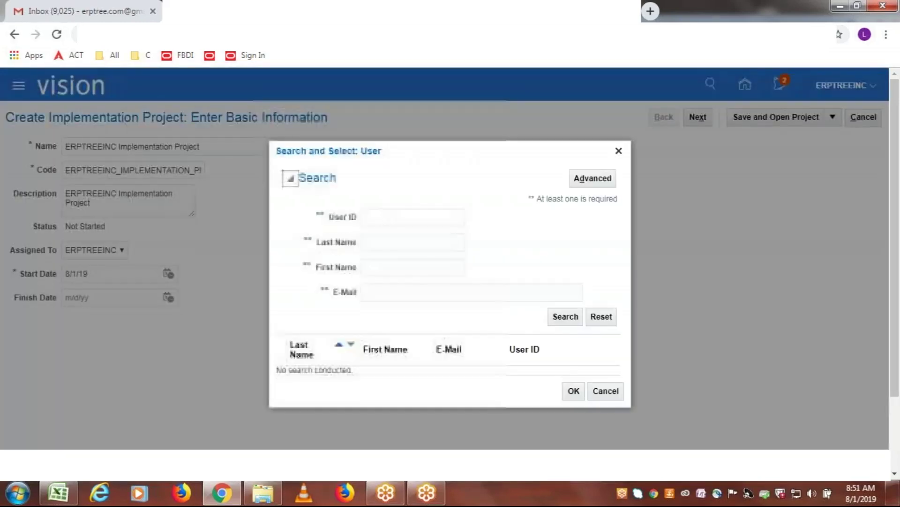
click(403, 217)
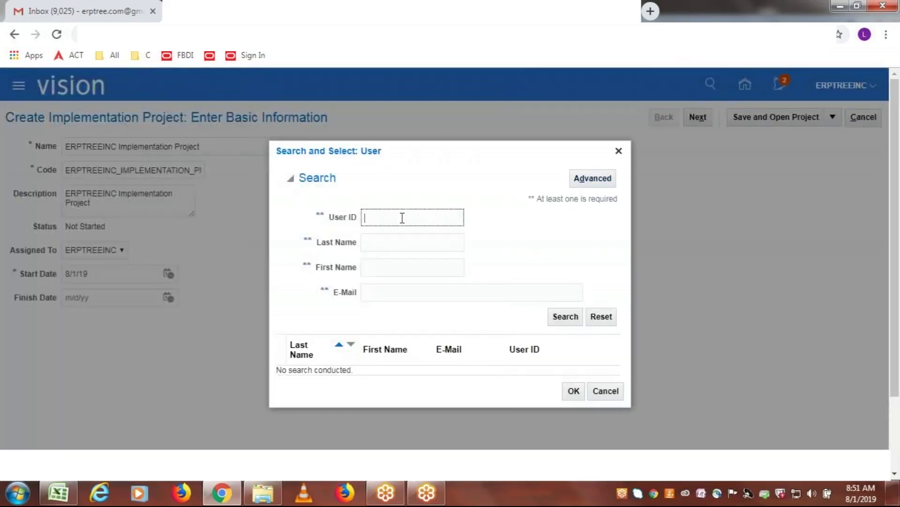
click(618, 151)
click(122, 250)
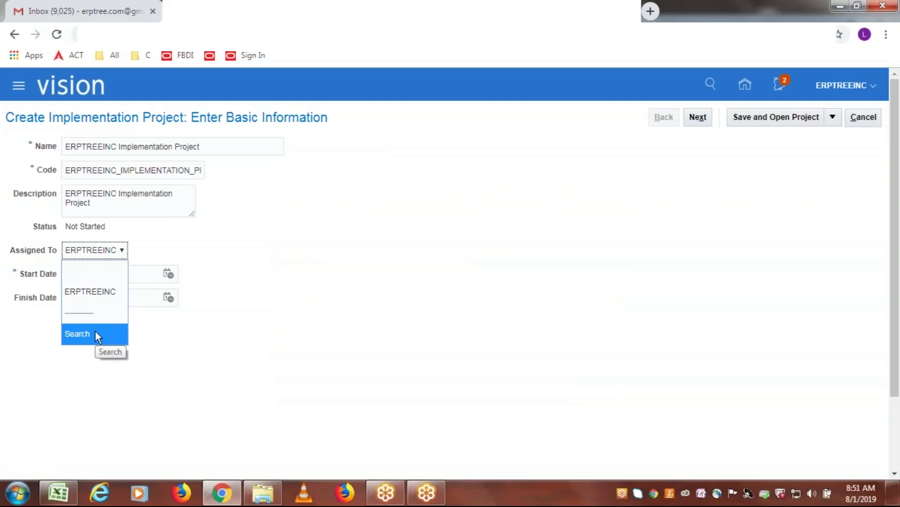
click(95, 333)
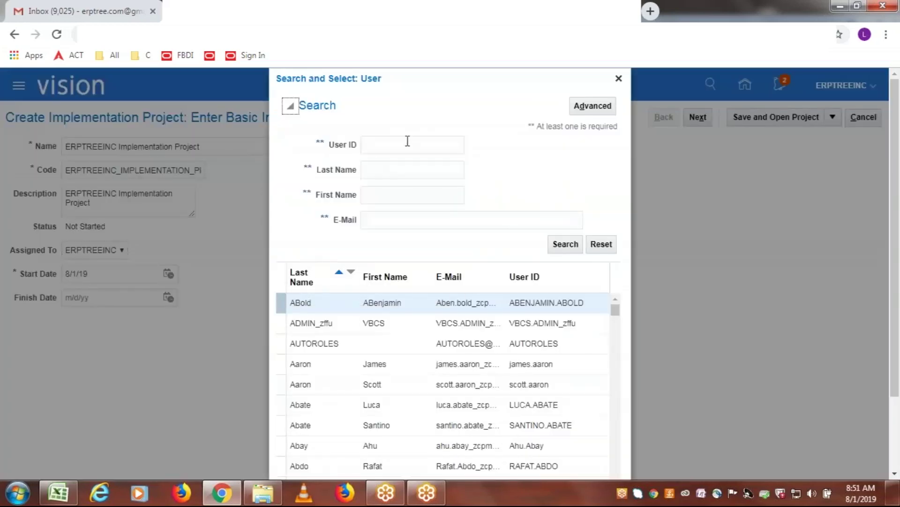
click(407, 143)
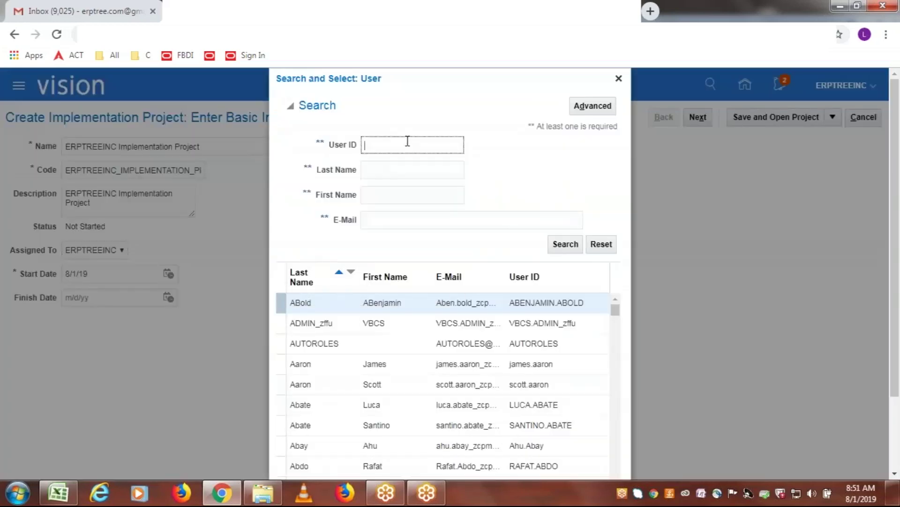
text(CLOUDINC)
click(569, 244)
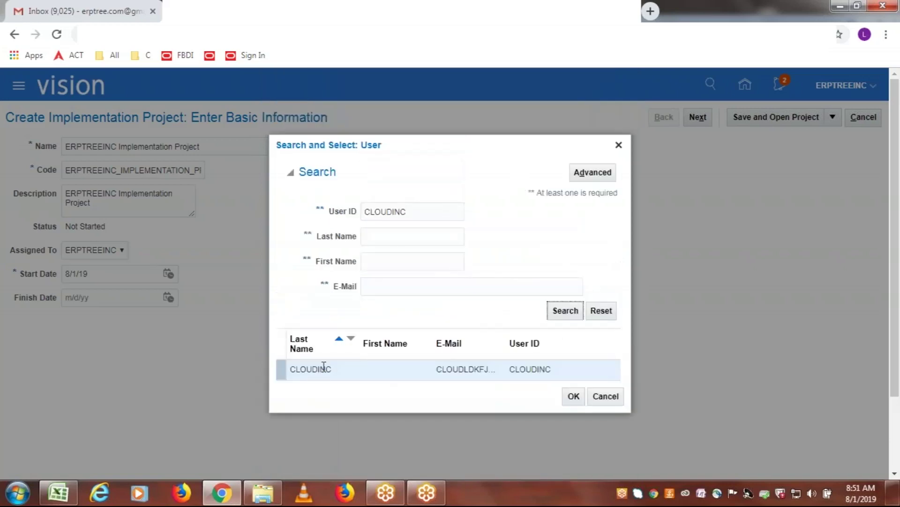
click(573, 396)
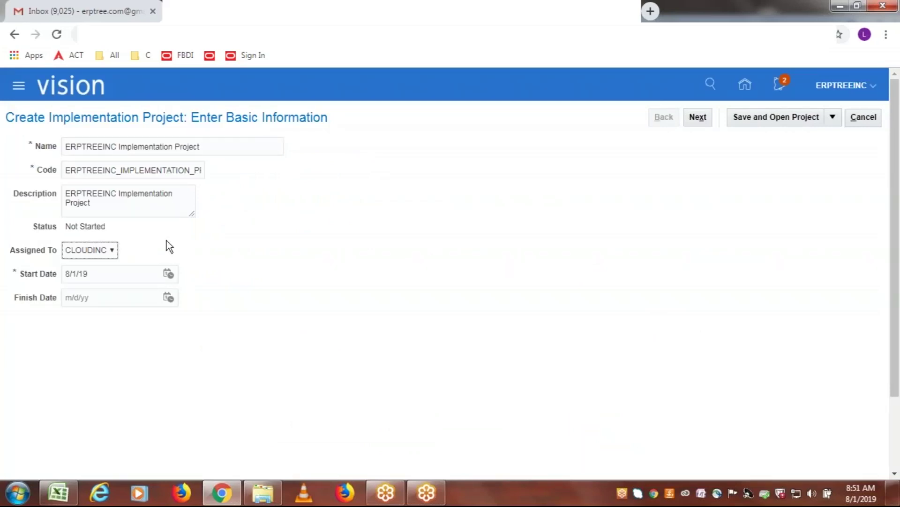
Step: Search for user ERPTREEINC and select the single matching user
click(113, 253)
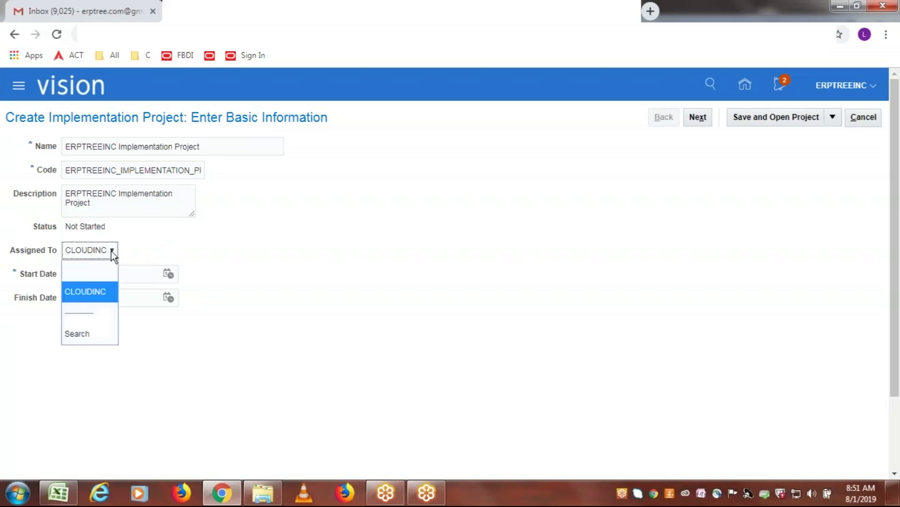
click(83, 334)
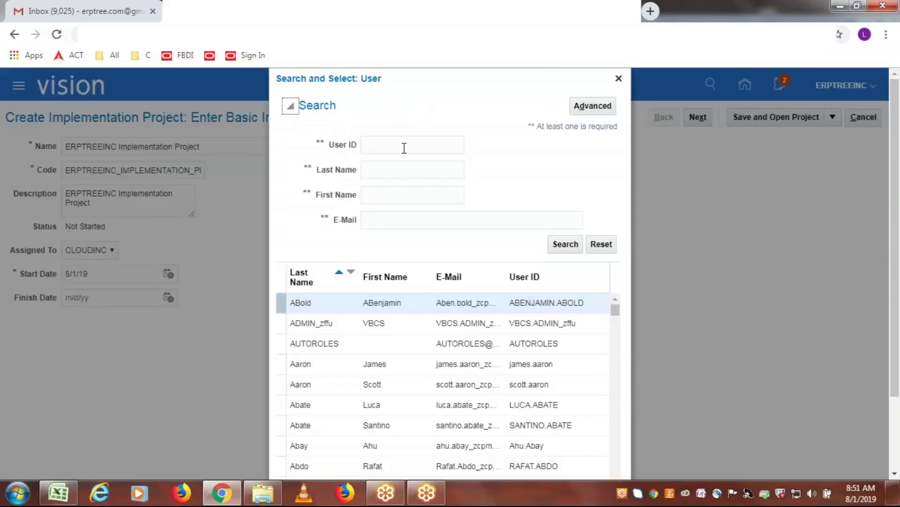
click(404, 148)
text(ERP)
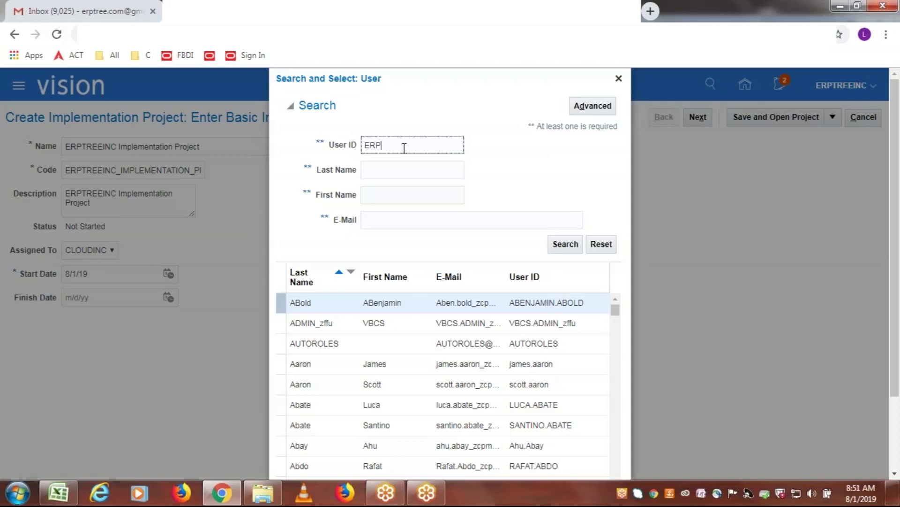
text(TREEINC)
click(565, 248)
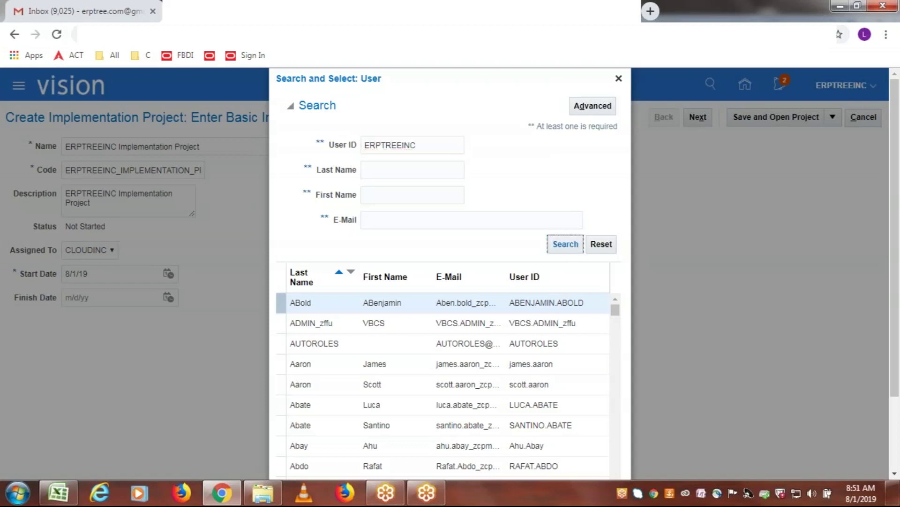
click(306, 369)
Step: Confirm ERPTREEINC as assignee, set finish date to 8/31/19, and review the project code
click(575, 397)
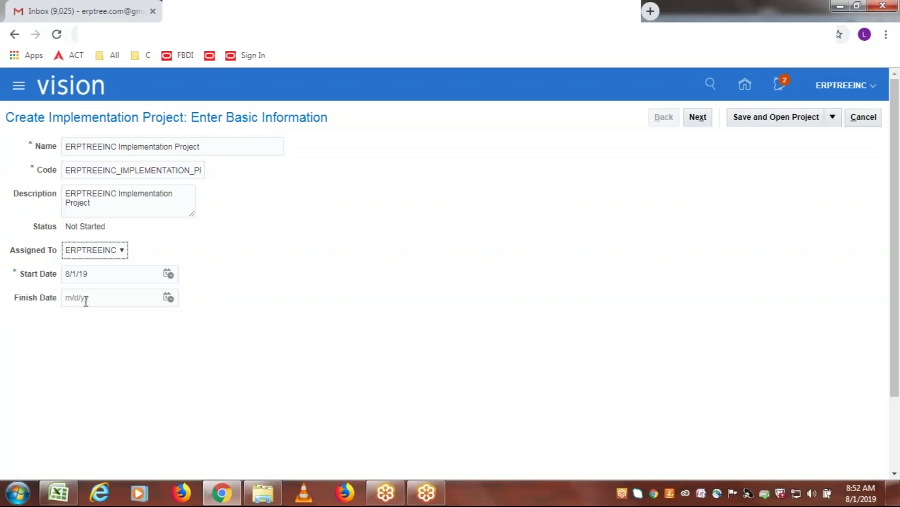
click(169, 302)
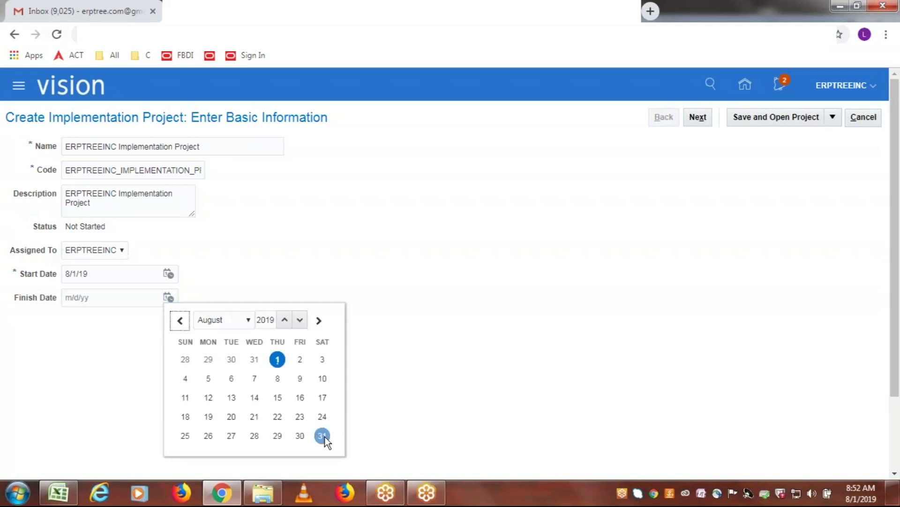
click(322, 436)
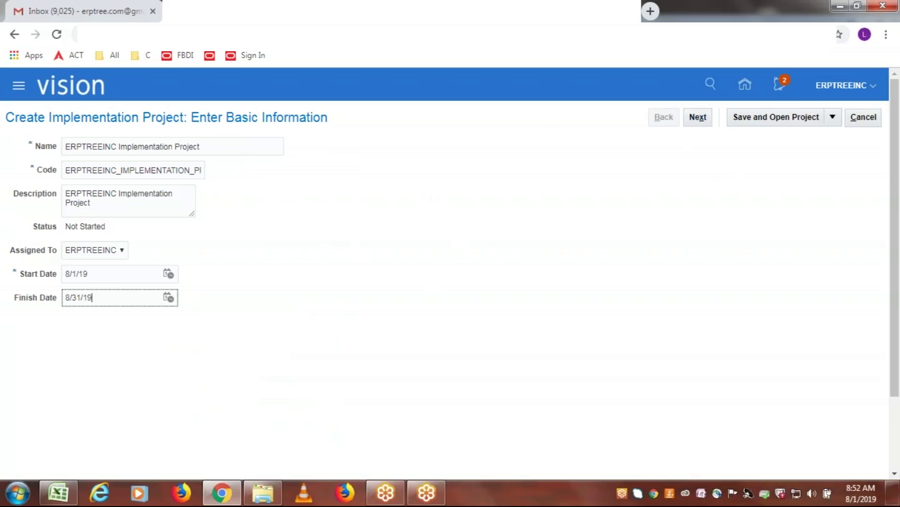
double_click(135, 178)
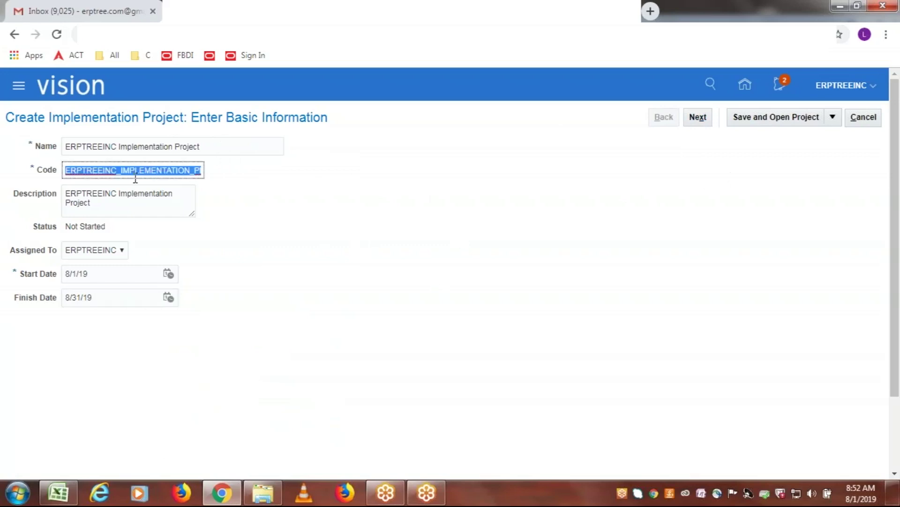
double_click(231, 148)
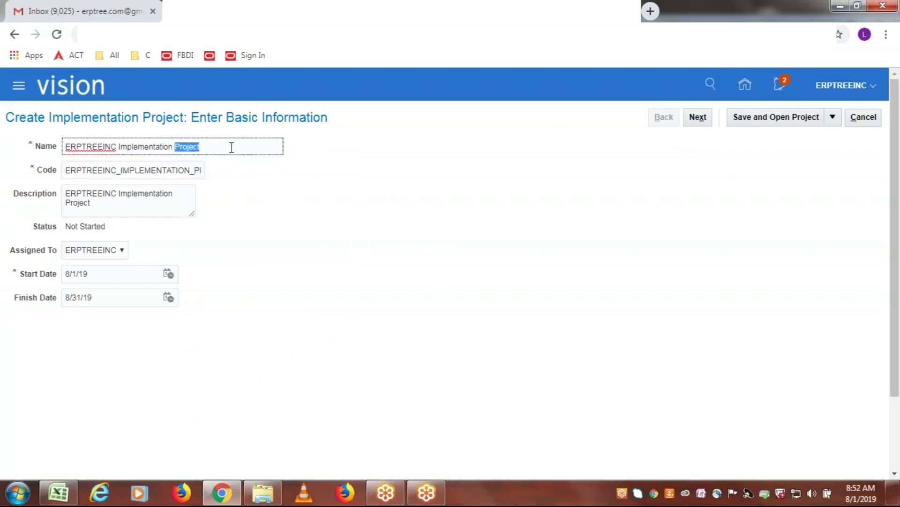
click(124, 170)
click(390, 176)
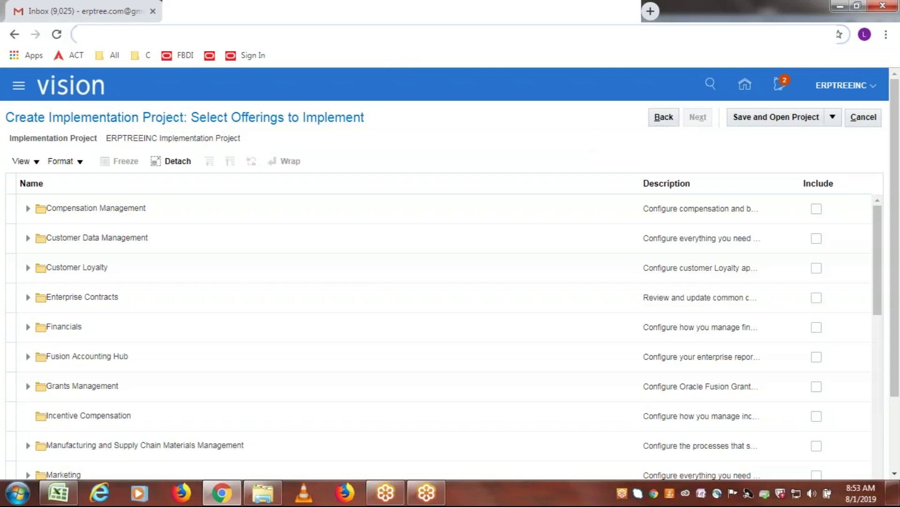
Step: Load the Oracle Fusion home page in the tab that held the setup task lists PDF
click(372, 20)
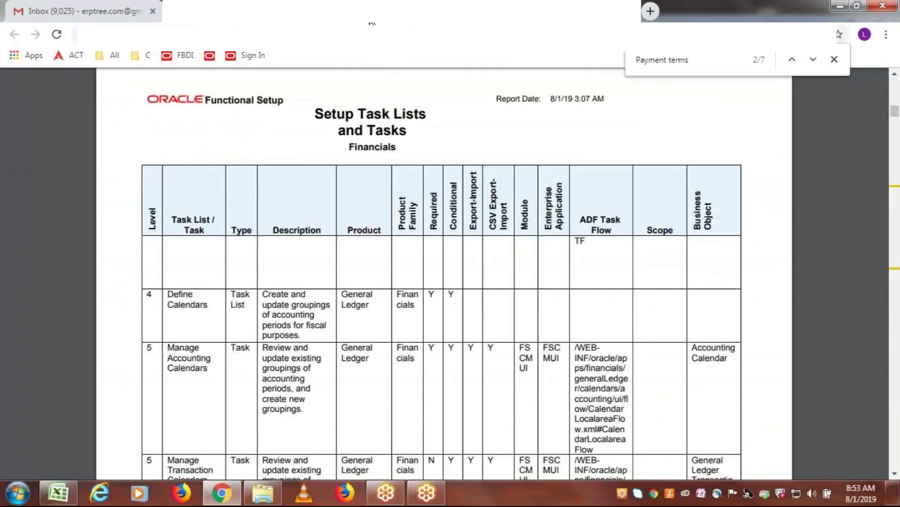
key(ctrl+v)
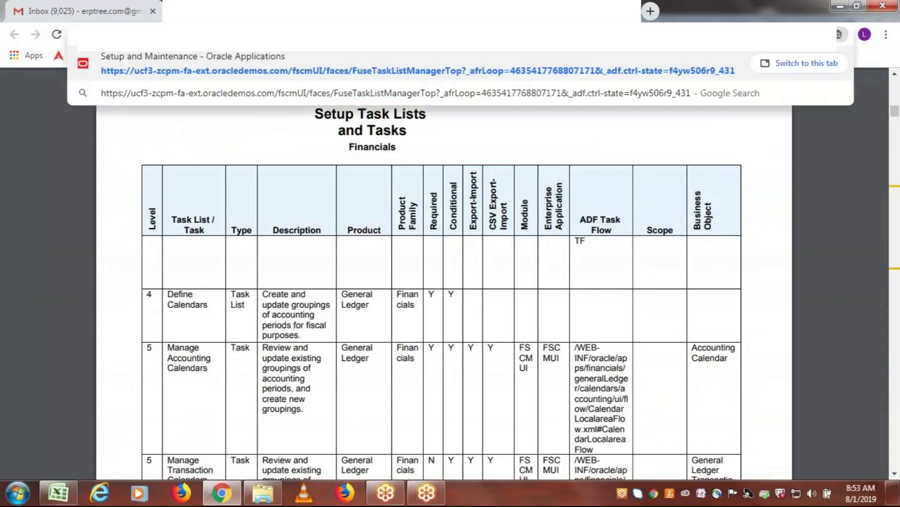
key(Return)
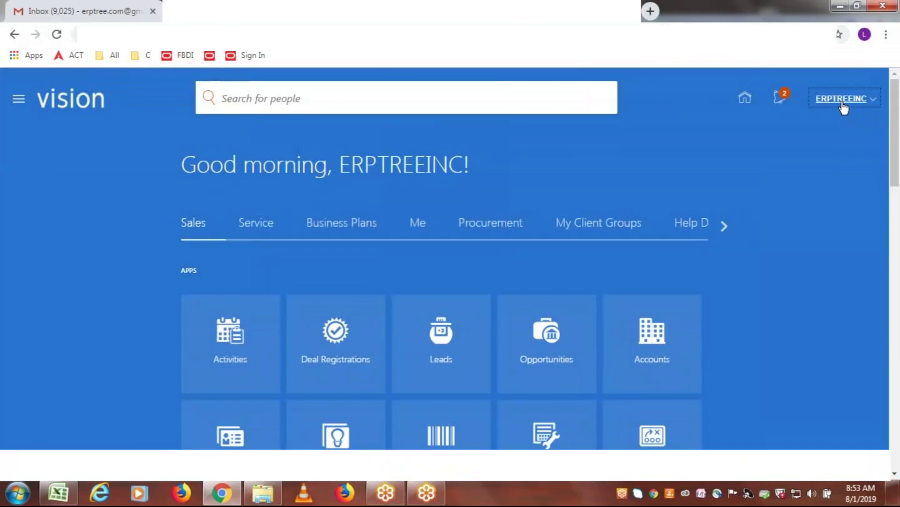
Step: Go to Setup and Maintenance offerings and view the Financials feature opt-in page
click(843, 99)
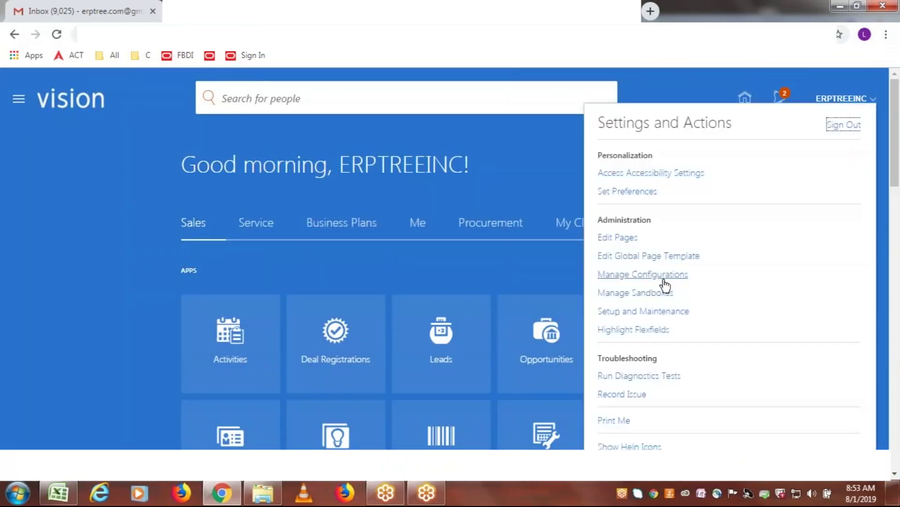
click(653, 312)
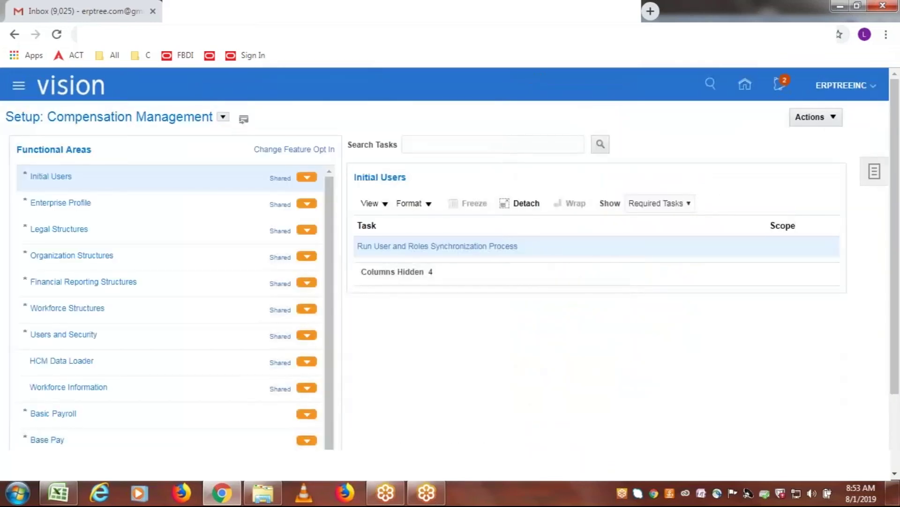
click(834, 117)
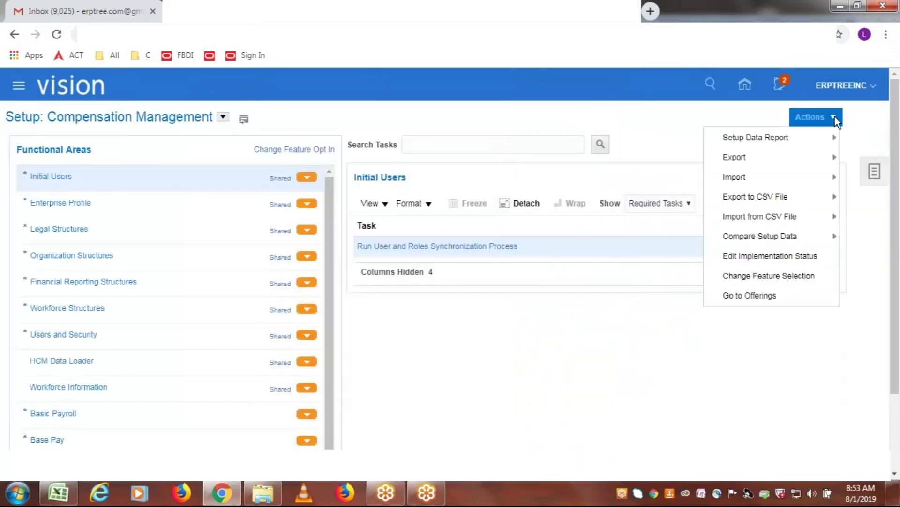
click(759, 295)
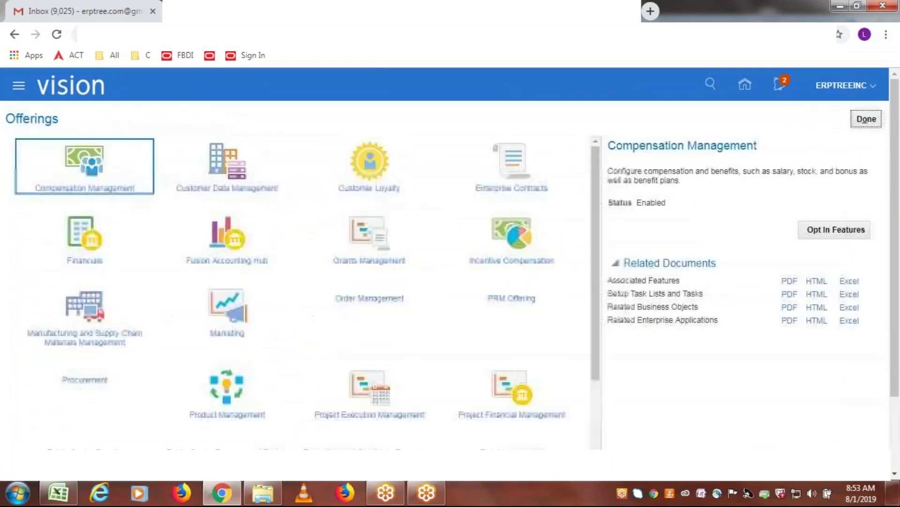
click(126, 237)
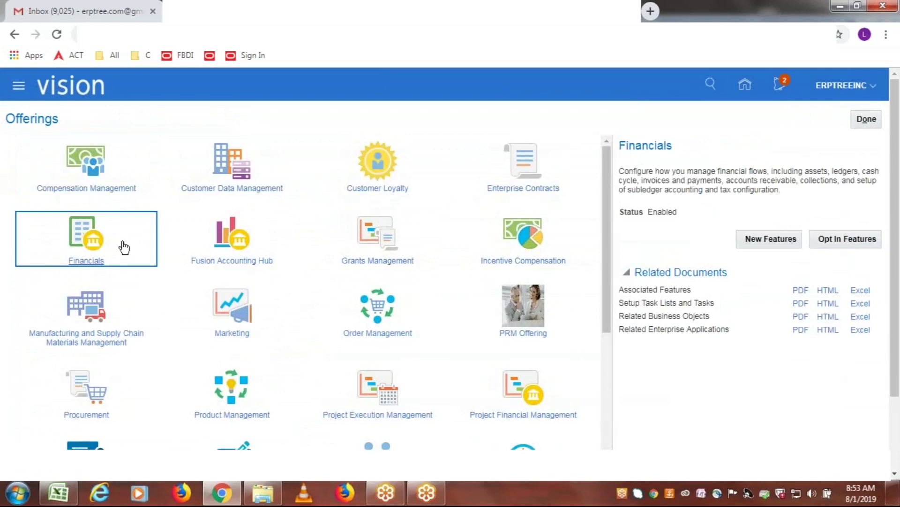
click(840, 239)
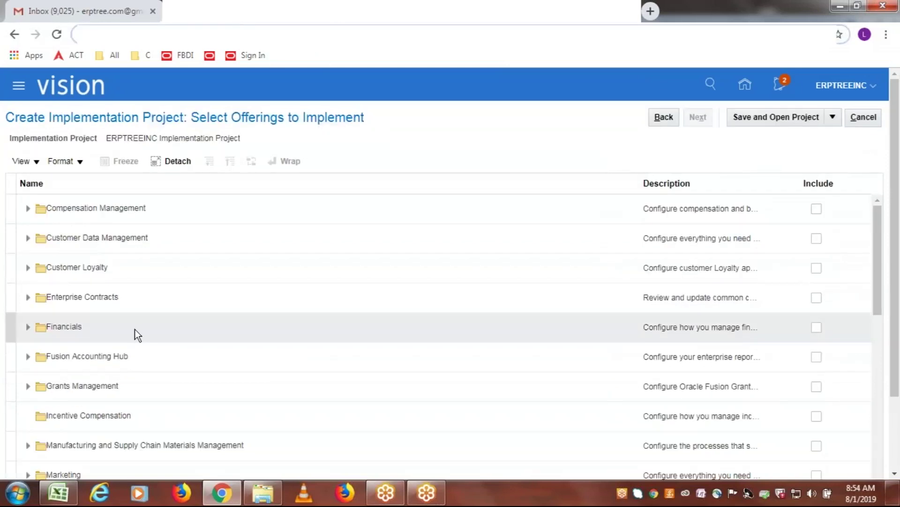
drag(876, 274, 885, 478)
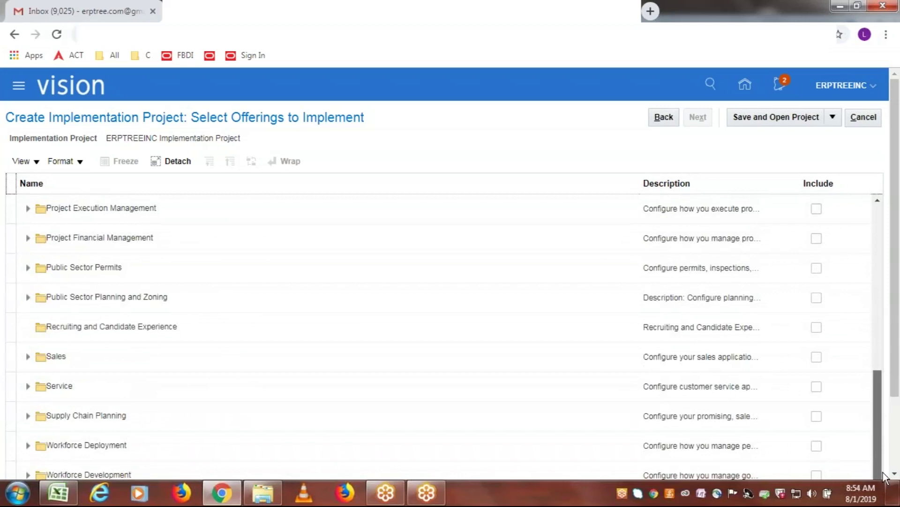
click(874, 291)
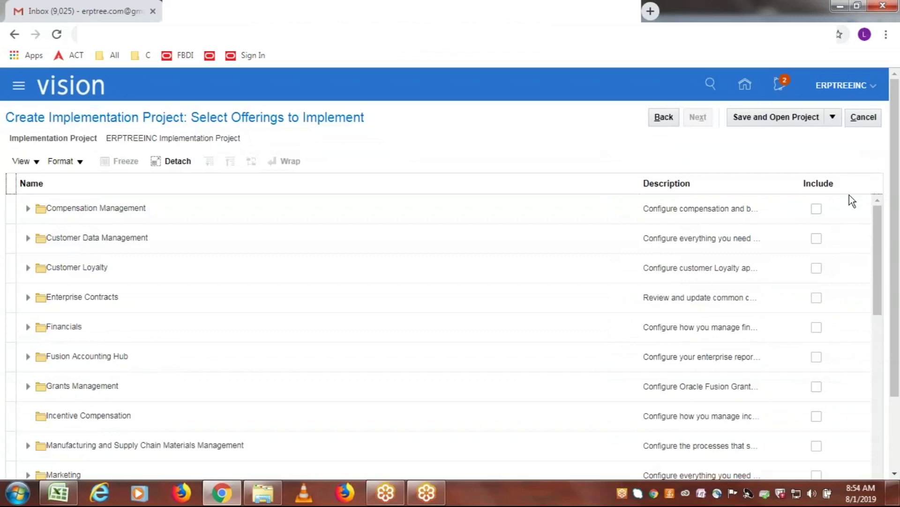
Step: Include Financials and its Supplier Invoice Processing area in the ERPTREEINC project
click(817, 329)
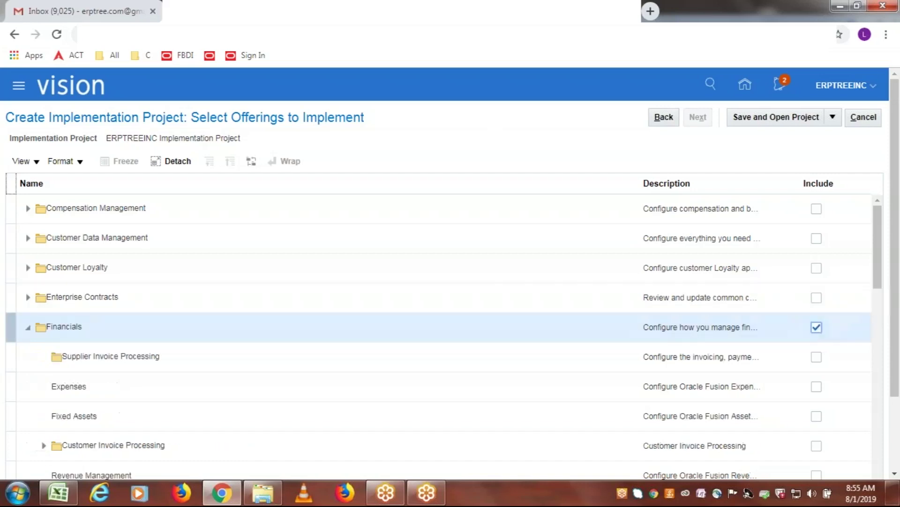
drag(882, 234, 882, 251)
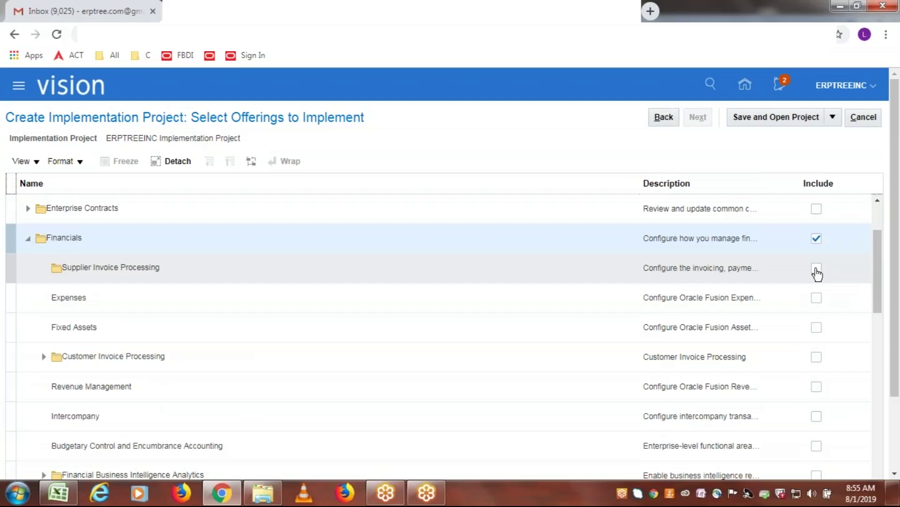
click(817, 269)
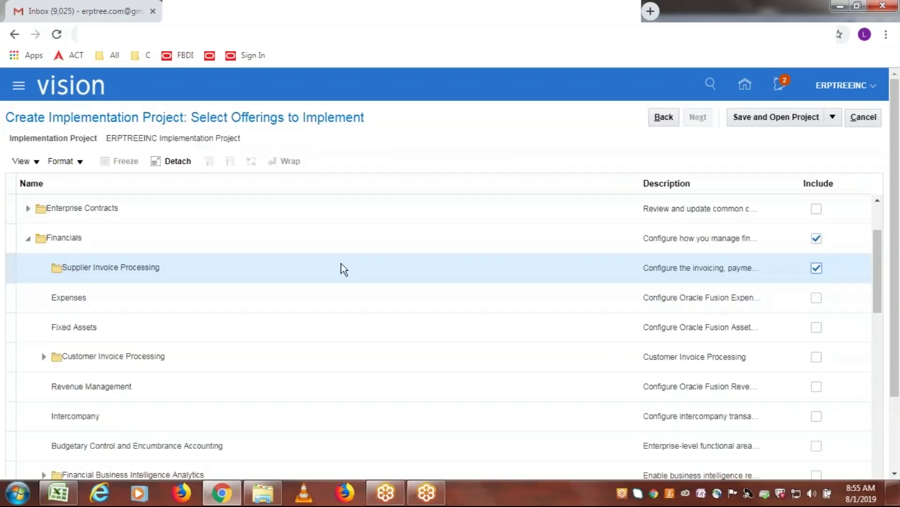
Step: Tick Include for Expenses, Fixed Assets, Customer Invoice Processing and its Collections area
click(817, 299)
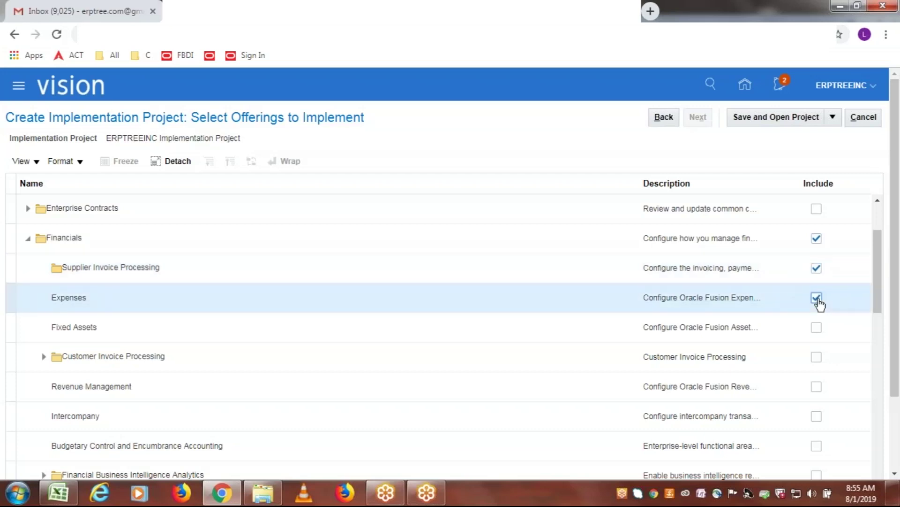
click(817, 328)
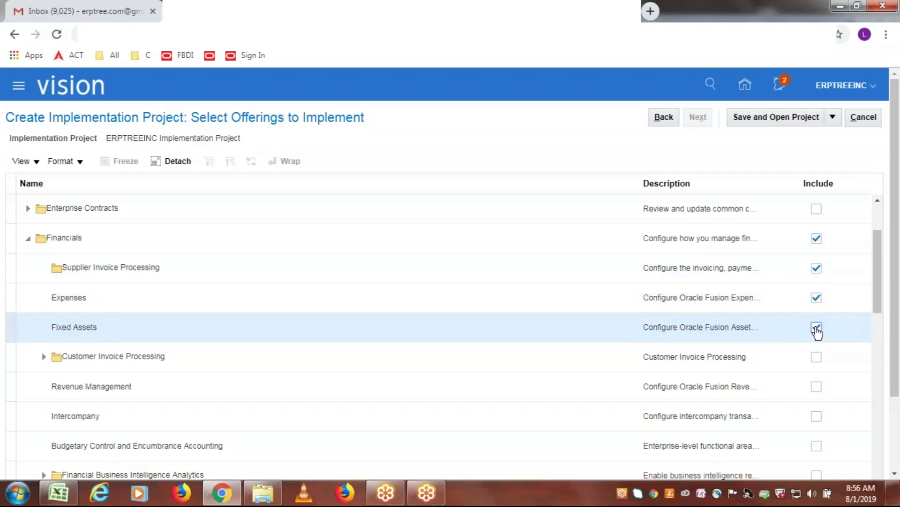
drag(875, 272, 881, 290)
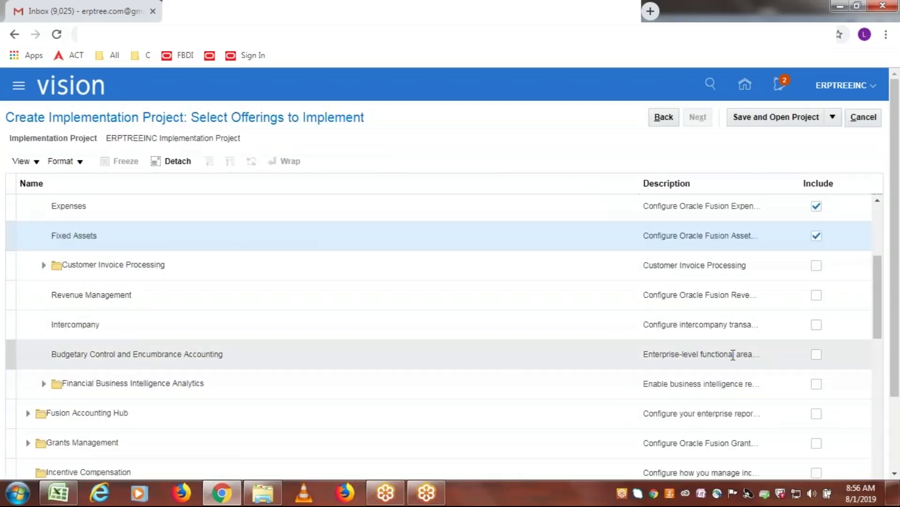
mouse_move(881, 273)
mouse_down()
mouse_move(882, 281)
mouse_move(881, 269)
mouse_up()
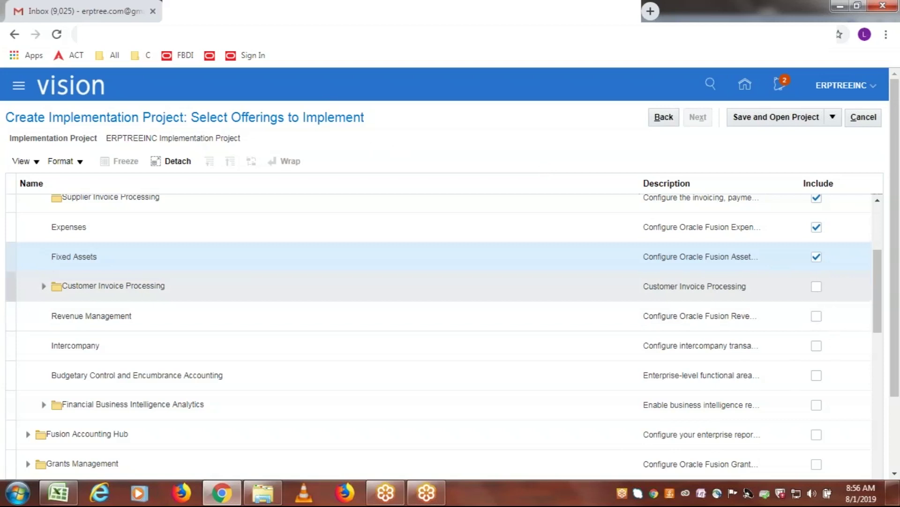
click(818, 290)
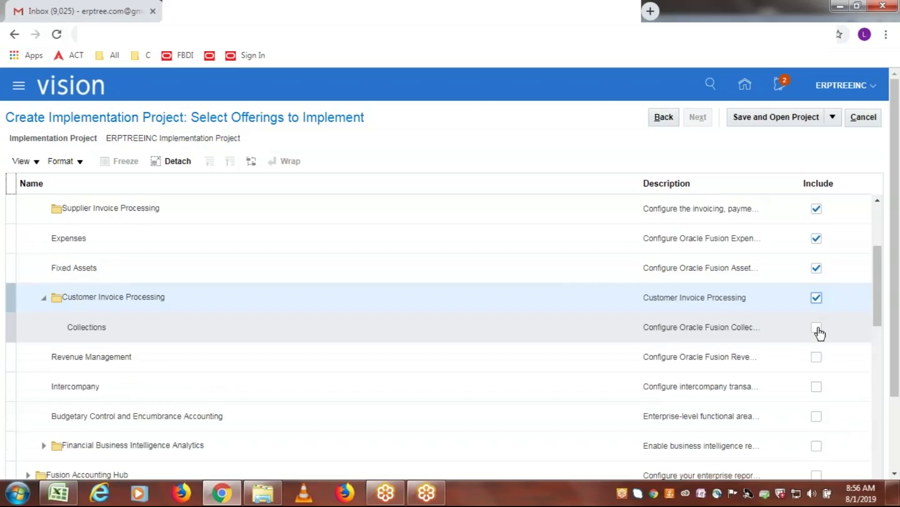
click(818, 328)
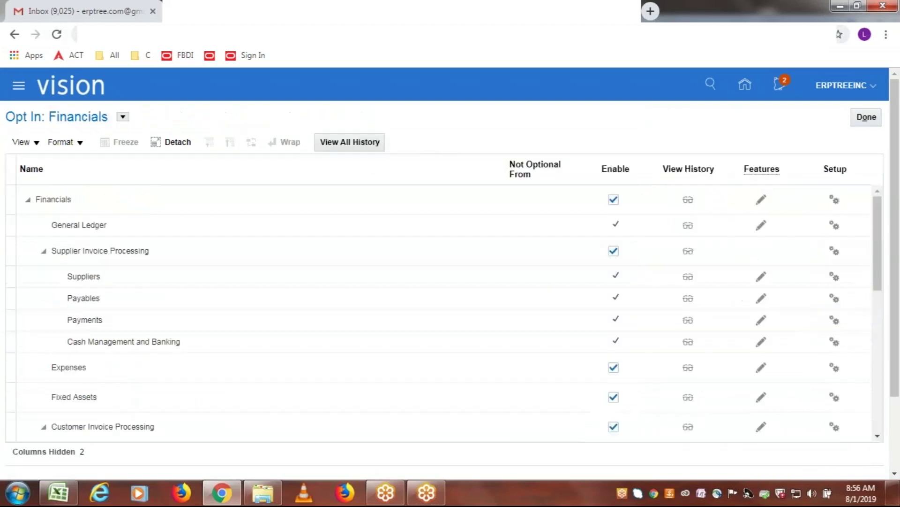
Step: Scroll the Opt In: Financials table and finish with Done
drag(878, 228, 878, 287)
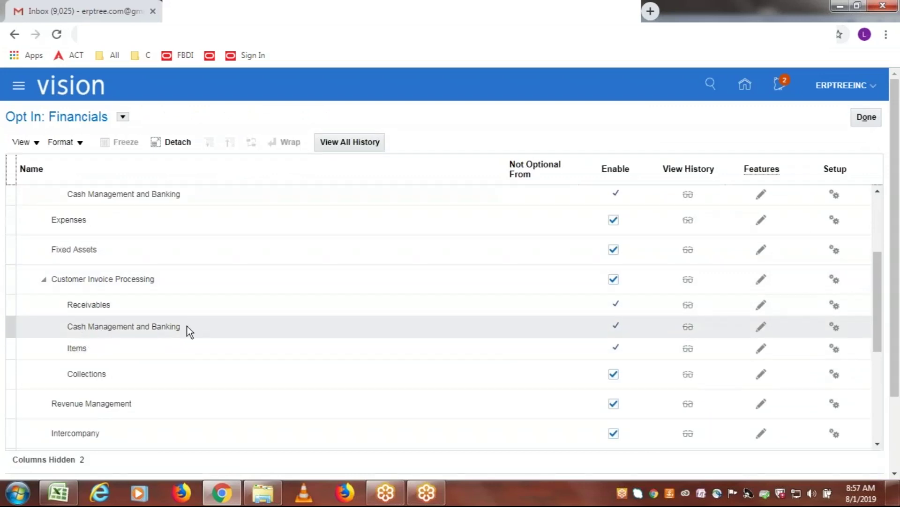
click(866, 117)
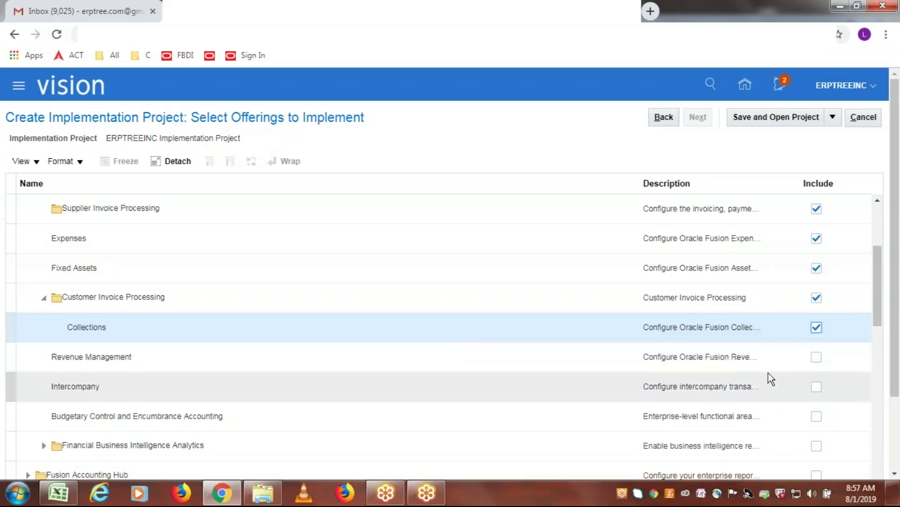
Step: Include Revenue Management, Intercompany, Budgetary Control and Encumbrance Accounting, and Financial Business Intelligence Analytics
click(817, 359)
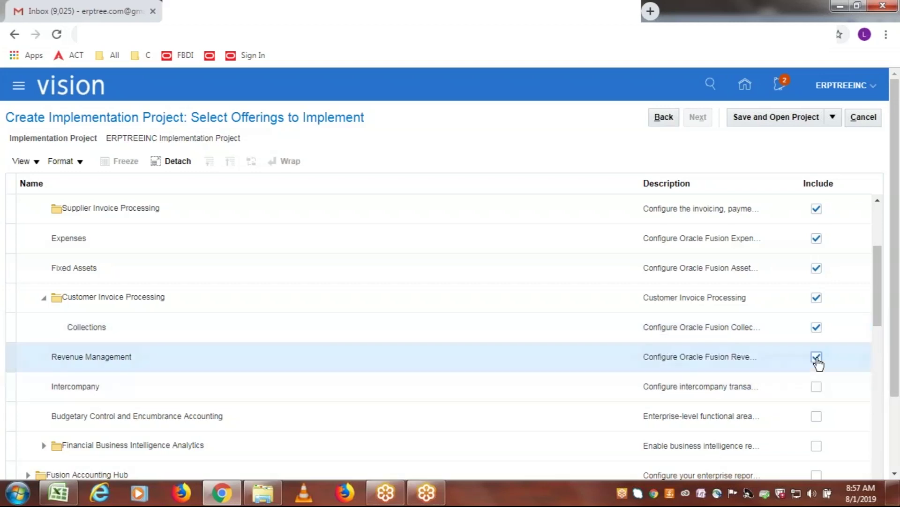
drag(880, 283, 880, 315)
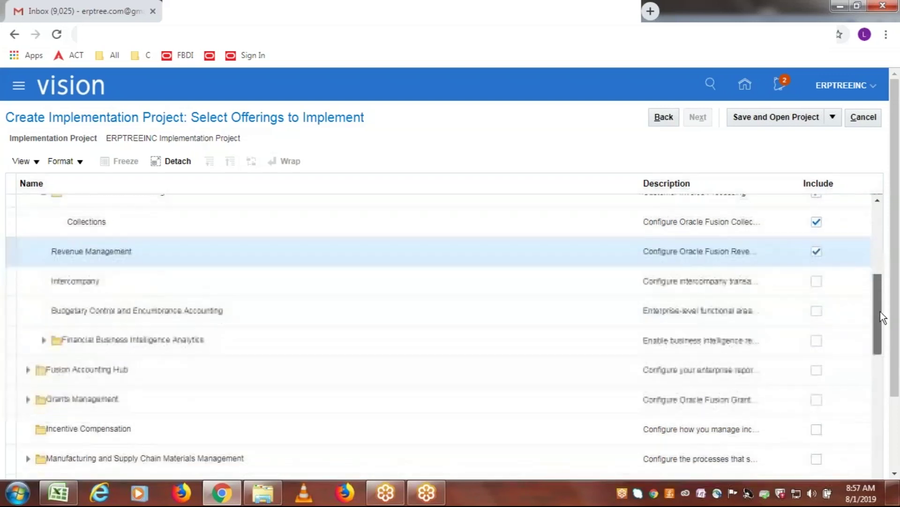
click(816, 282)
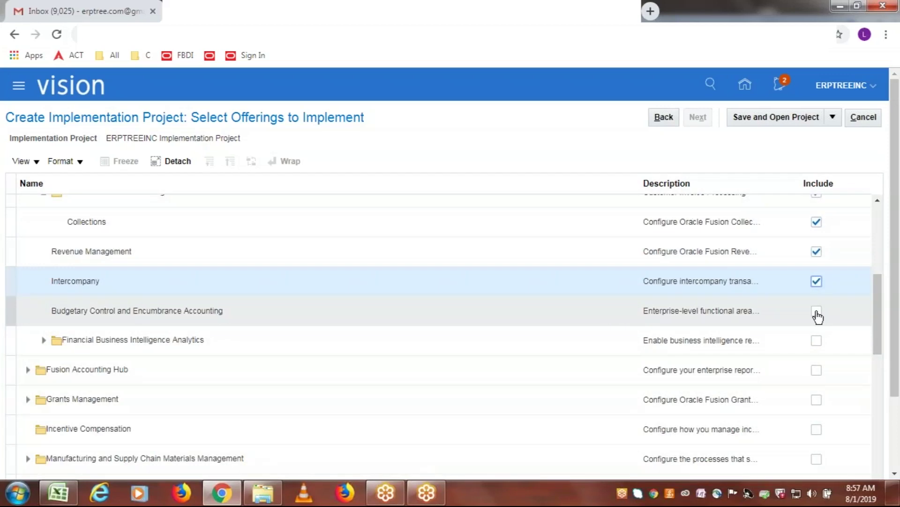
click(817, 311)
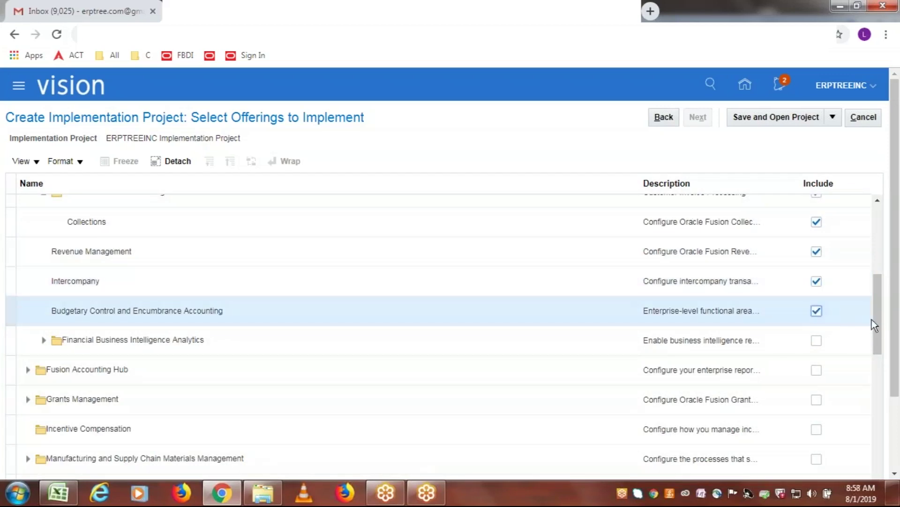
drag(877, 319, 877, 318)
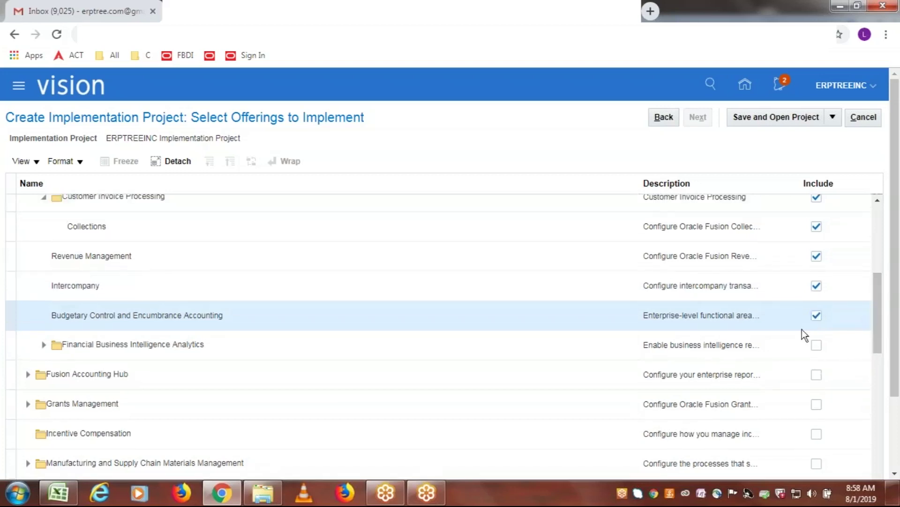
click(817, 346)
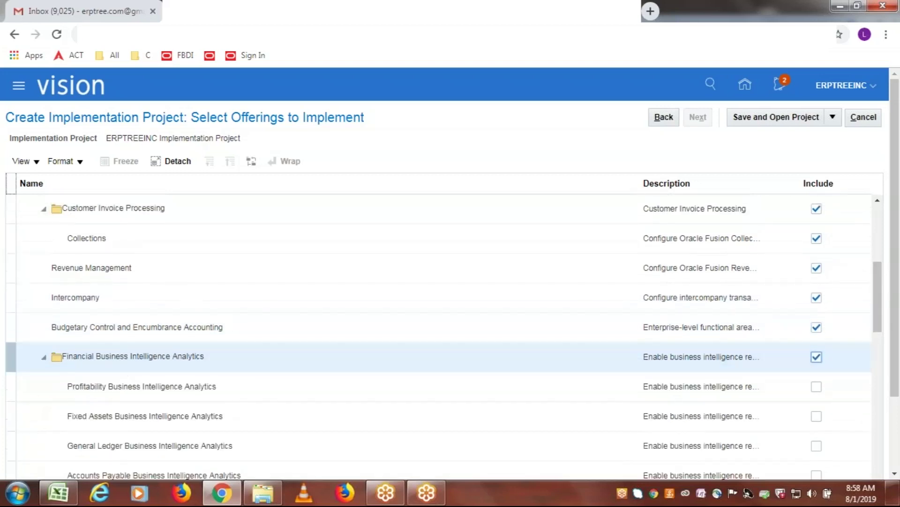
Step: Include the Profitability, Fixed Assets, General Ledger, Accounts Payable and Employee Expenses BI Analytics areas
scroll(825, 253, down, 3)
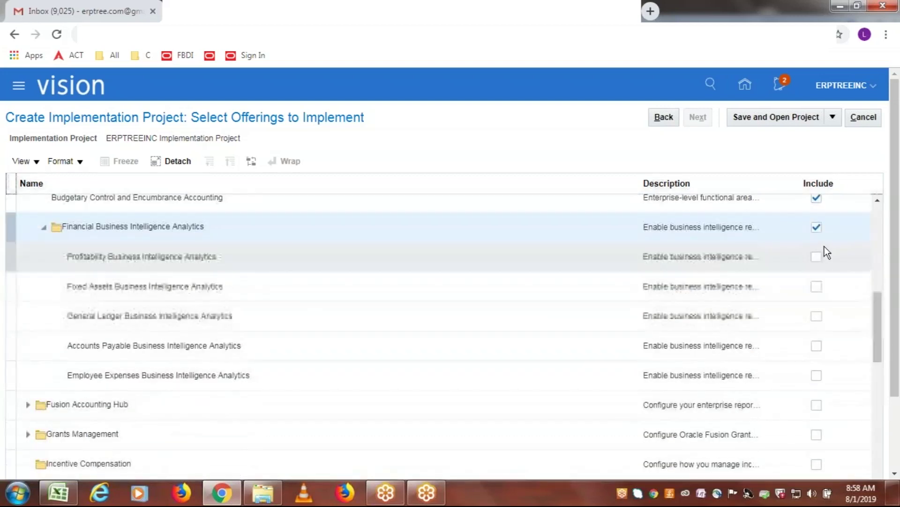
click(817, 257)
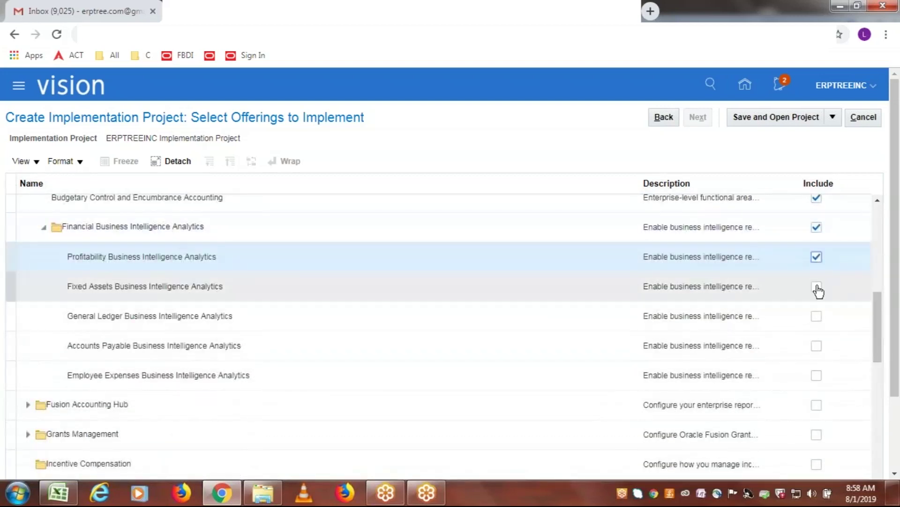
click(817, 287)
click(816, 316)
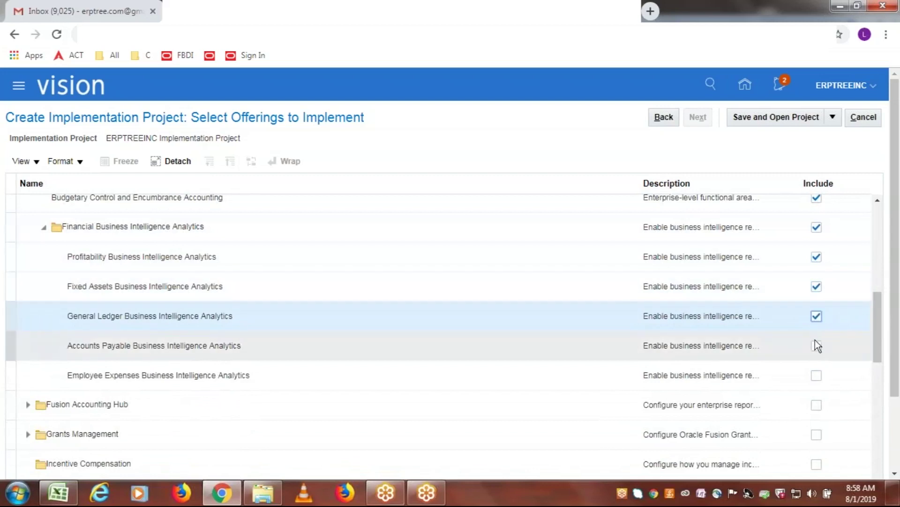
click(817, 347)
click(817, 375)
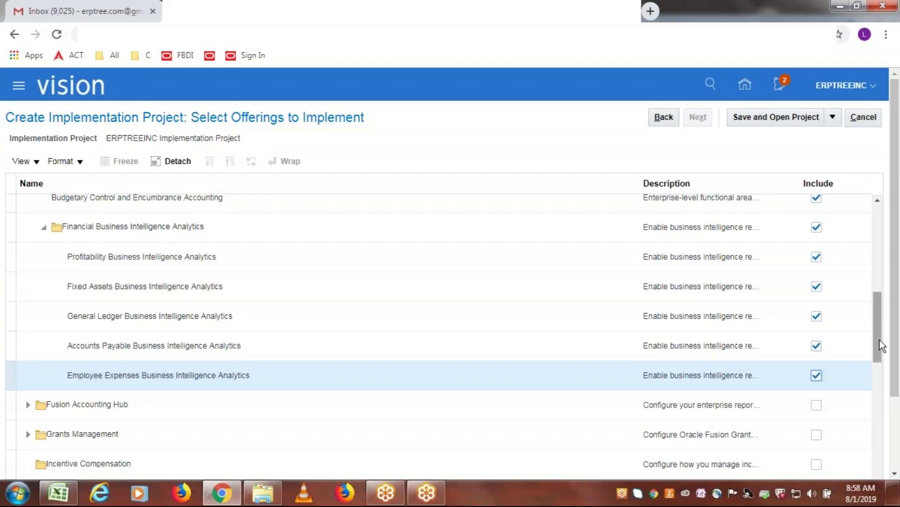
scroll(880, 345, down, 2)
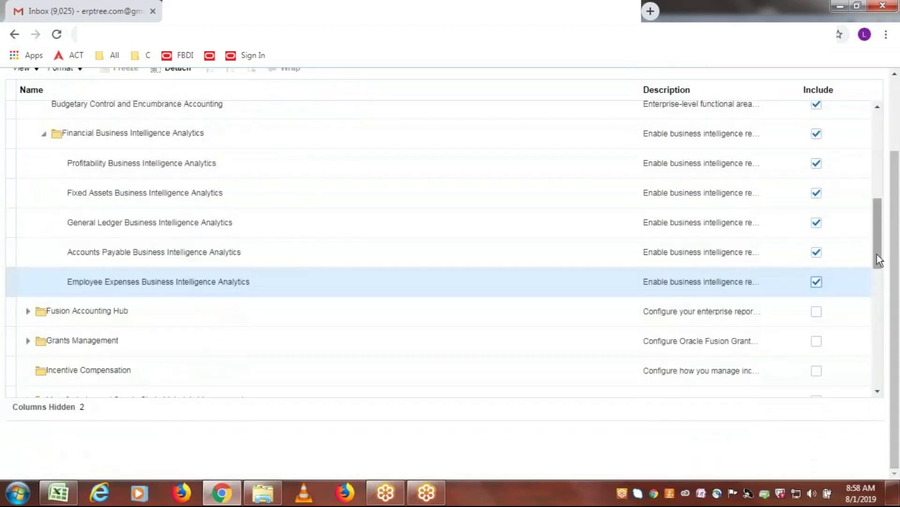
drag(877, 252, 883, 311)
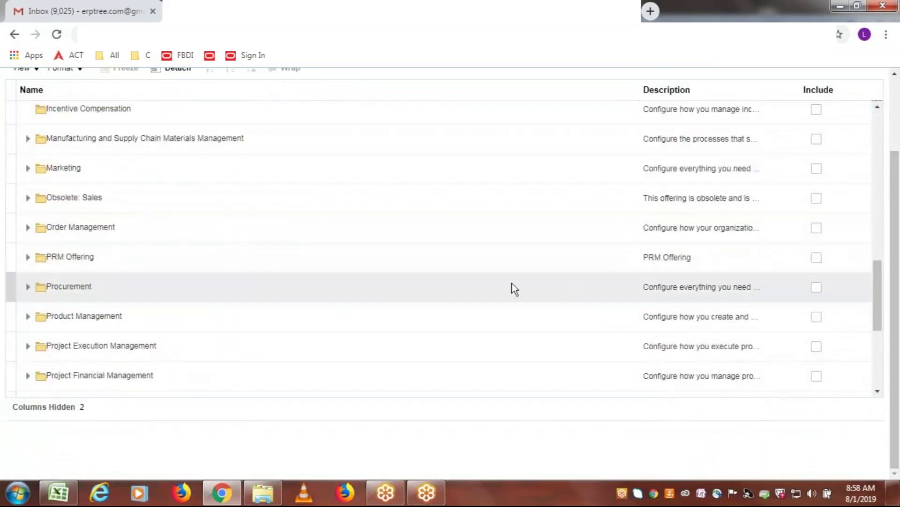
Step: Include Procurement with Purchasing, Self Service Procurement, Supplier Portal, Sourcing and Supplier Qualification
click(816, 288)
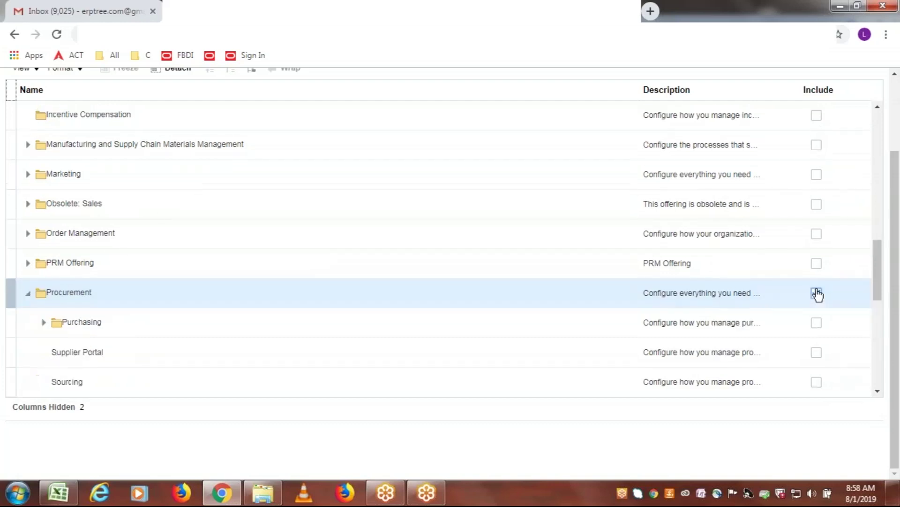
drag(879, 246, 879, 287)
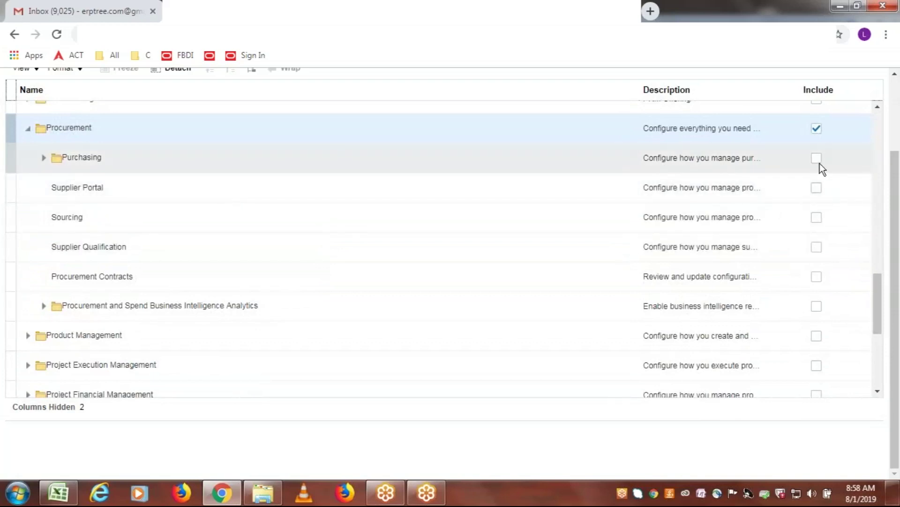
click(816, 158)
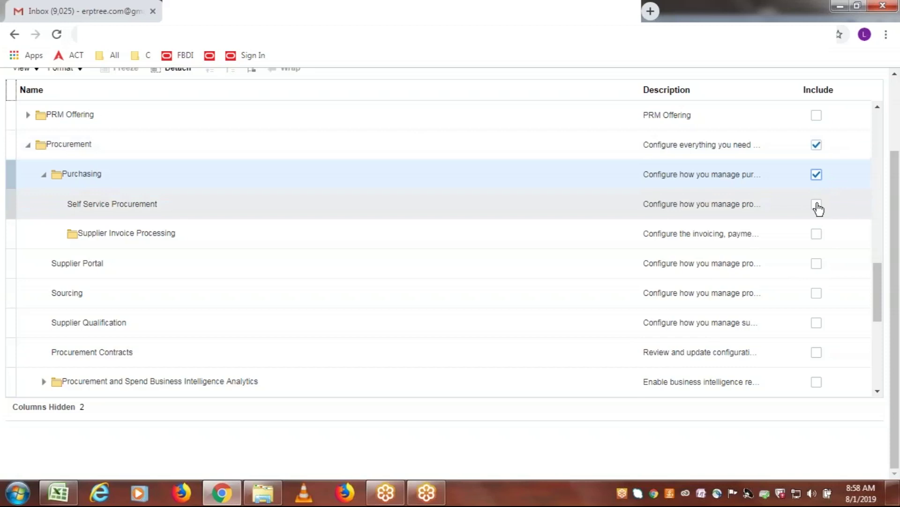
click(817, 205)
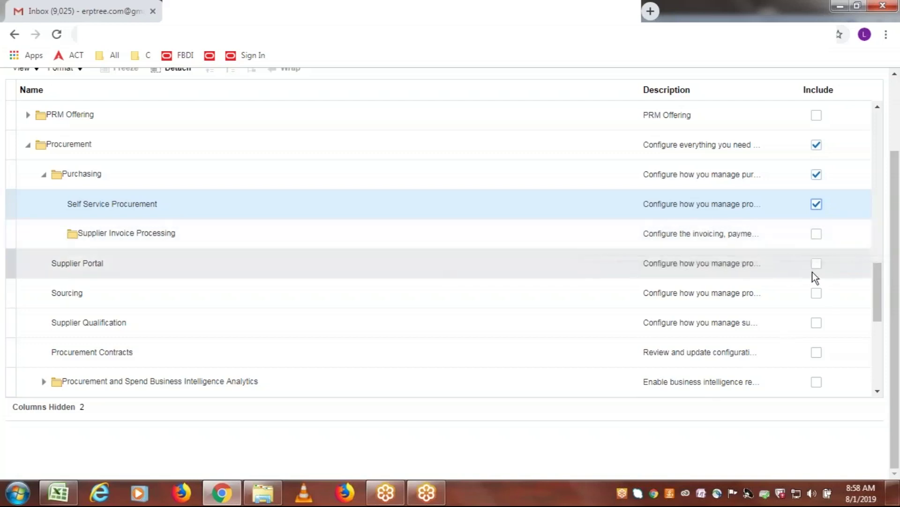
click(816, 265)
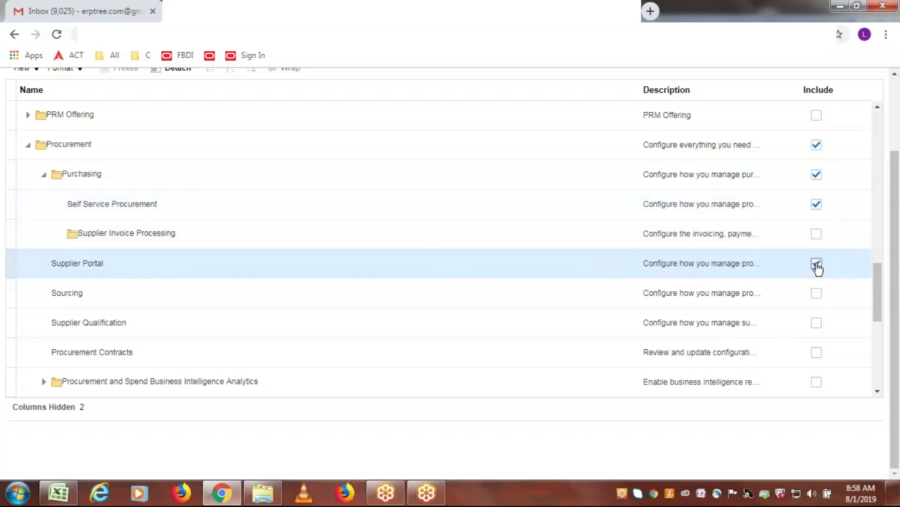
click(817, 296)
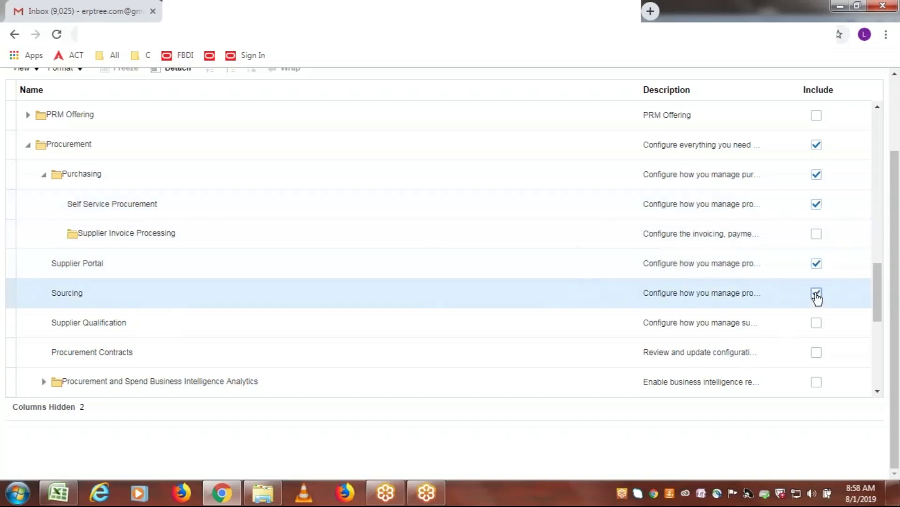
click(816, 322)
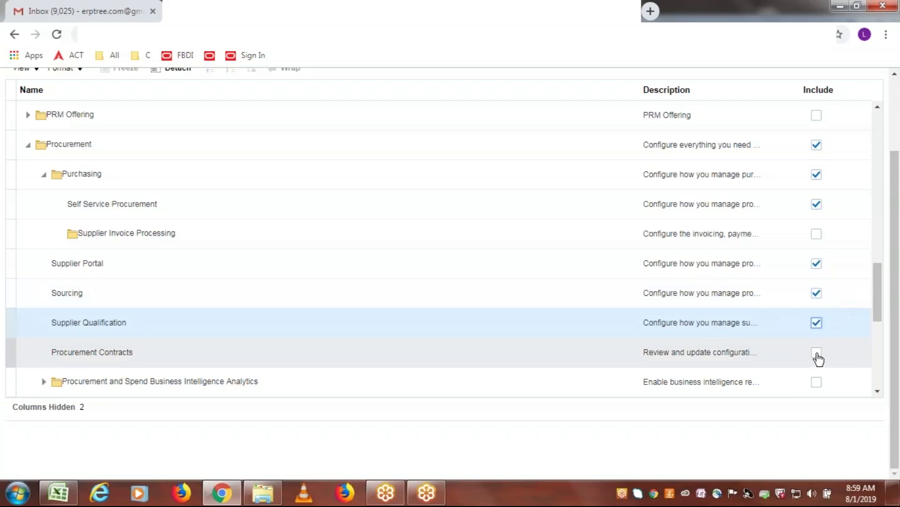
Step: Include Procurement Contracts and Procurement and Spend BI Analytics with its Sourcing and Procurement areas
click(816, 354)
drag(877, 286, 877, 304)
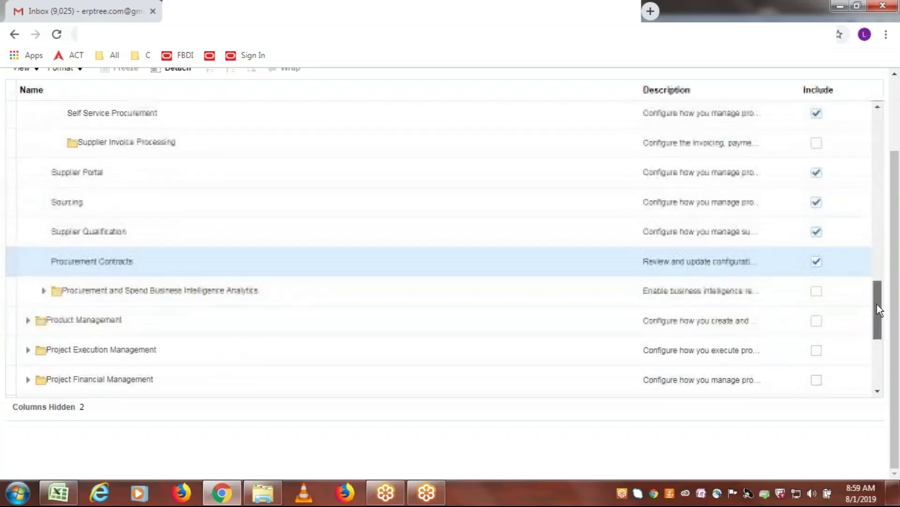
click(817, 292)
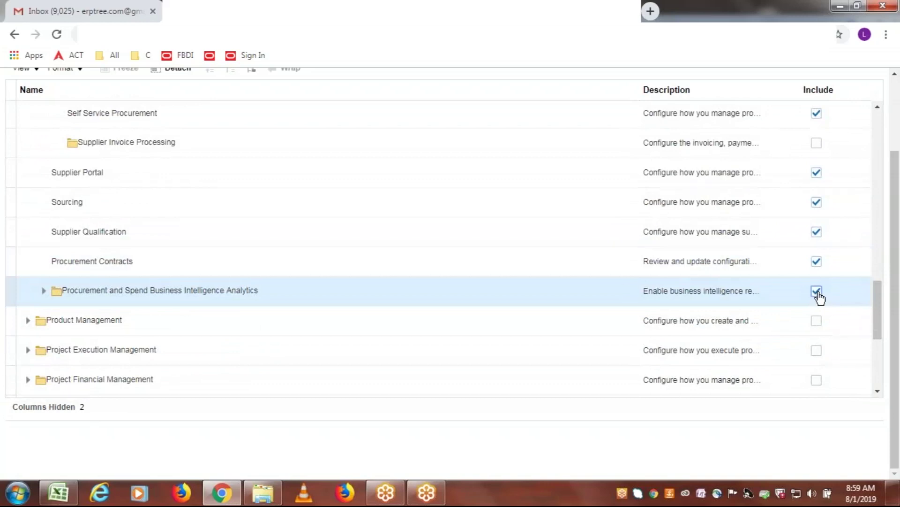
drag(878, 281, 877, 303)
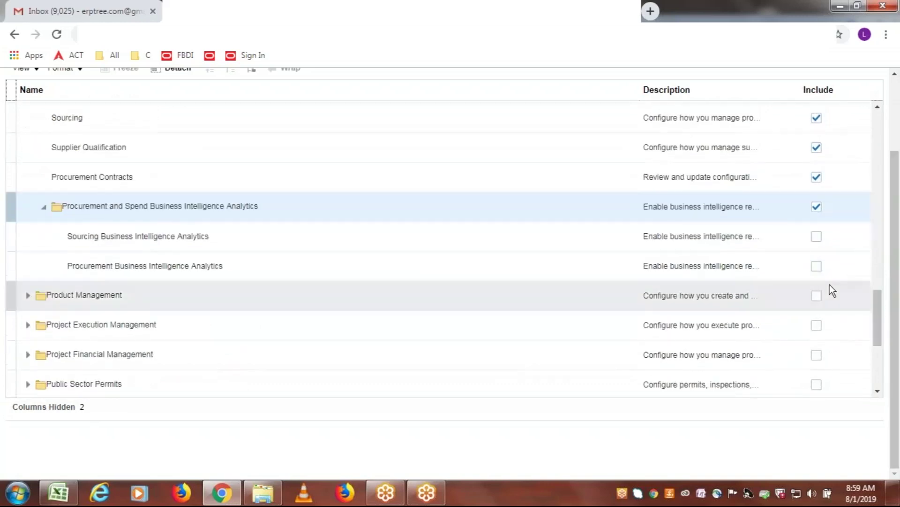
click(817, 237)
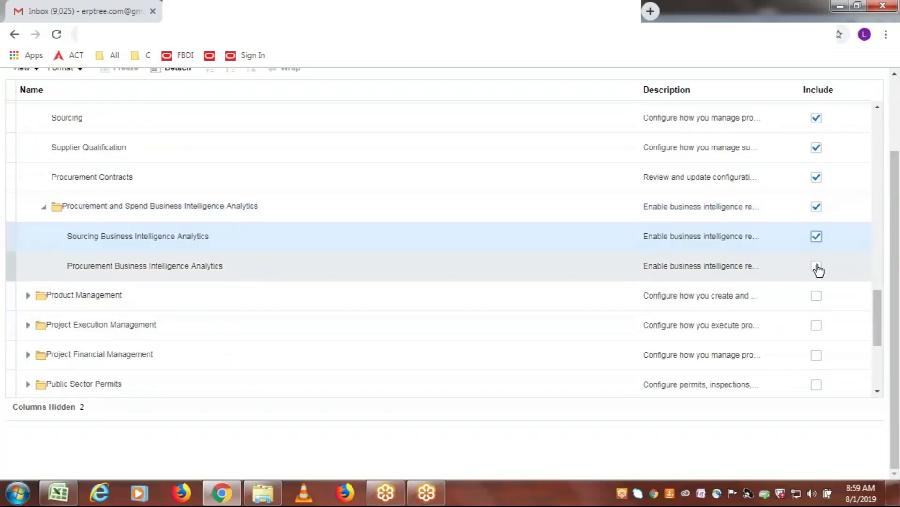
click(817, 266)
drag(895, 287, 895, 211)
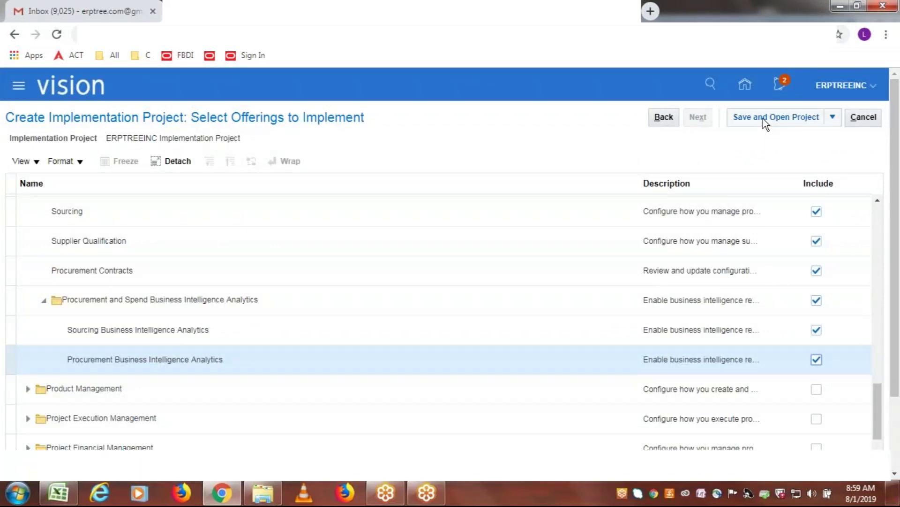
Step: Save the ERPTREEINC Implementation Project and open it
click(763, 119)
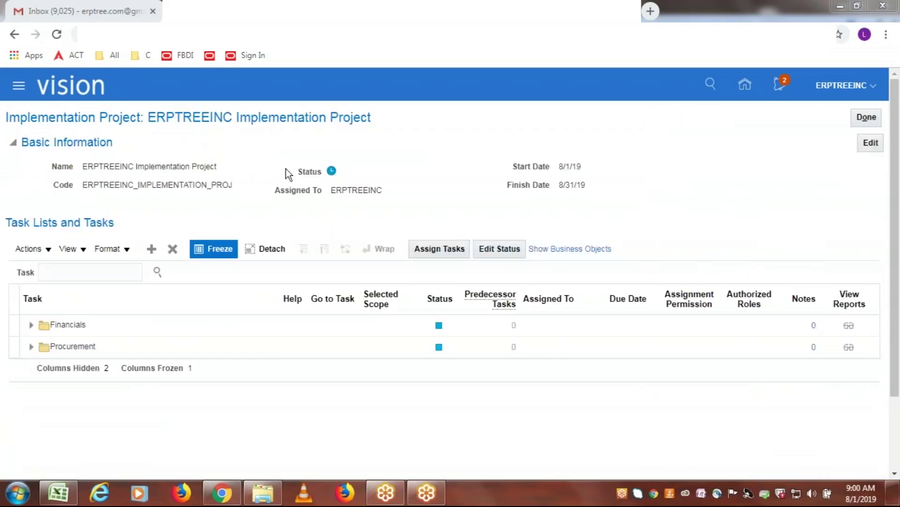
Step: Open the Select and Add dialog for adding task lists to the ERPTREEINC project
click(111, 319)
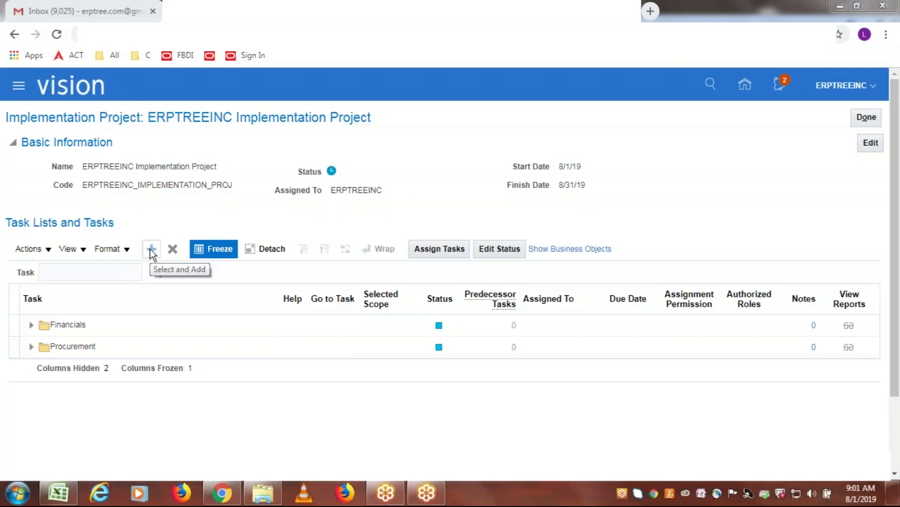
triple_click(179, 165)
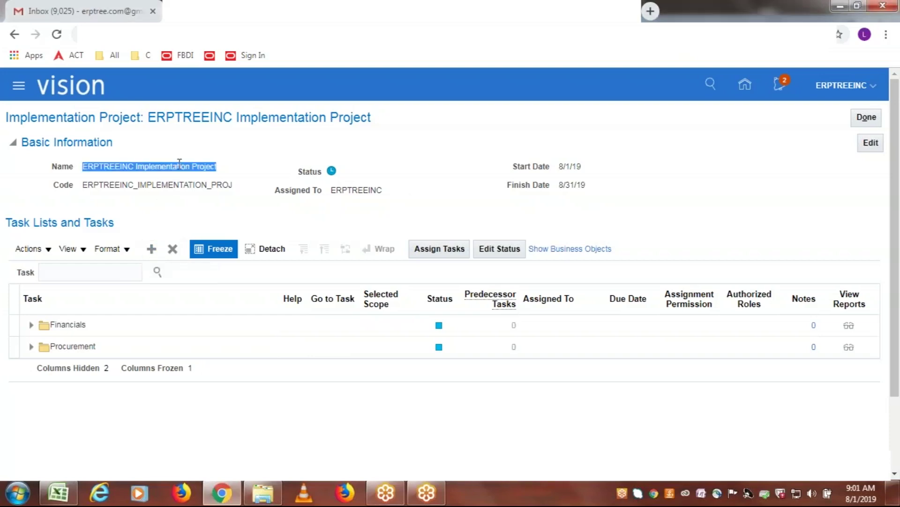
click(151, 250)
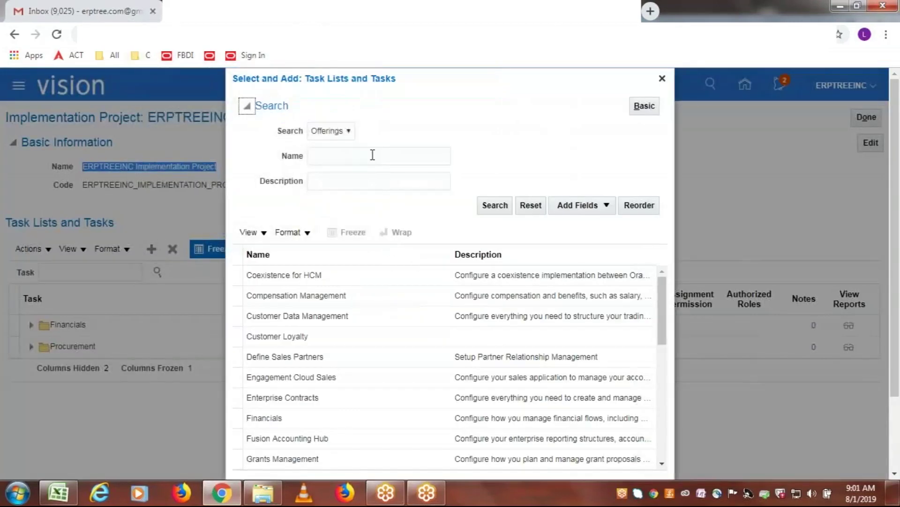
Step: Search the offerings by name for 'Fusion Acc' and select the Fusion Accounting Hub result
click(372, 156)
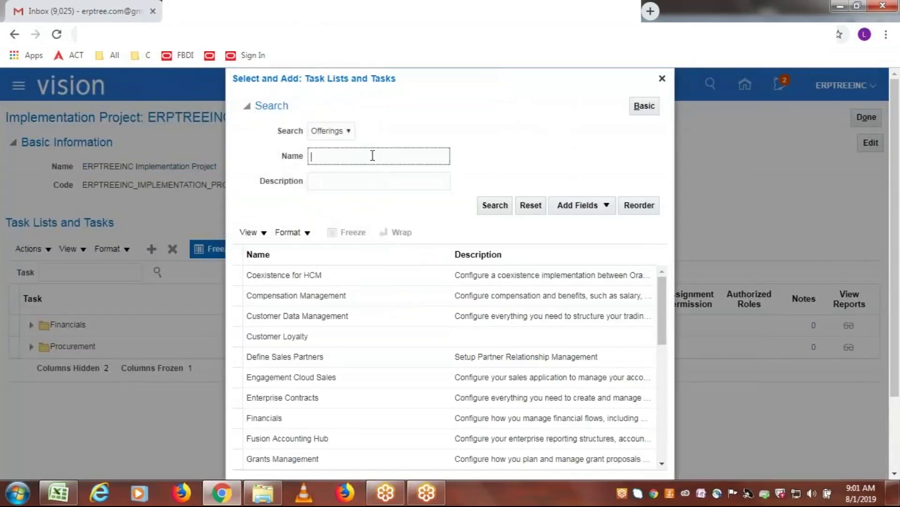
click(331, 297)
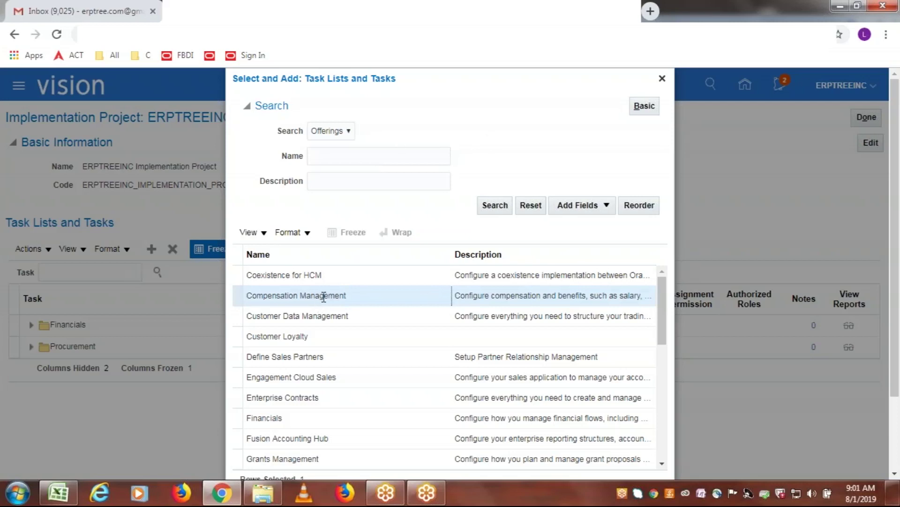
click(348, 132)
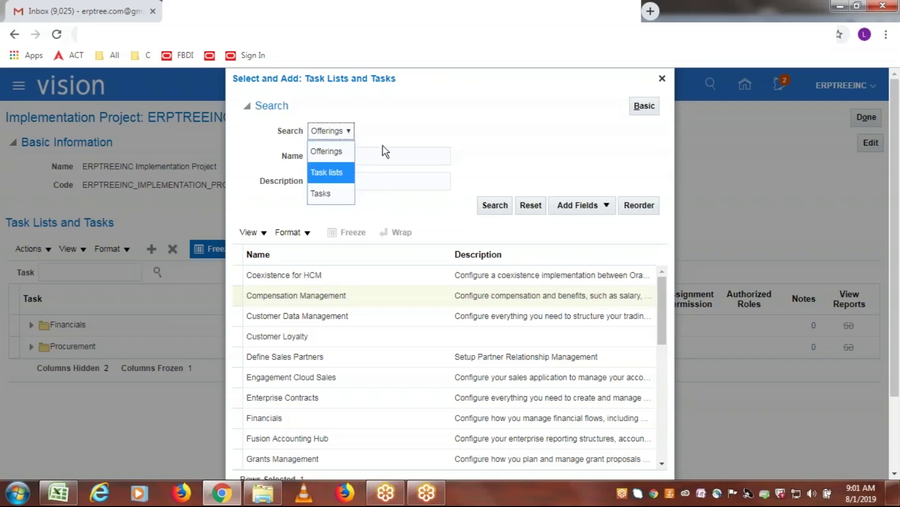
click(378, 125)
click(362, 150)
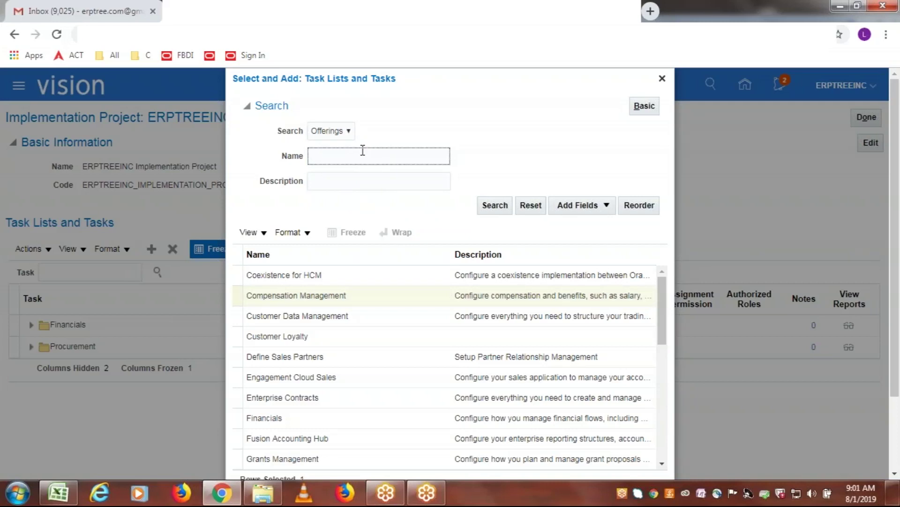
text(Fusion Acc)
click(498, 205)
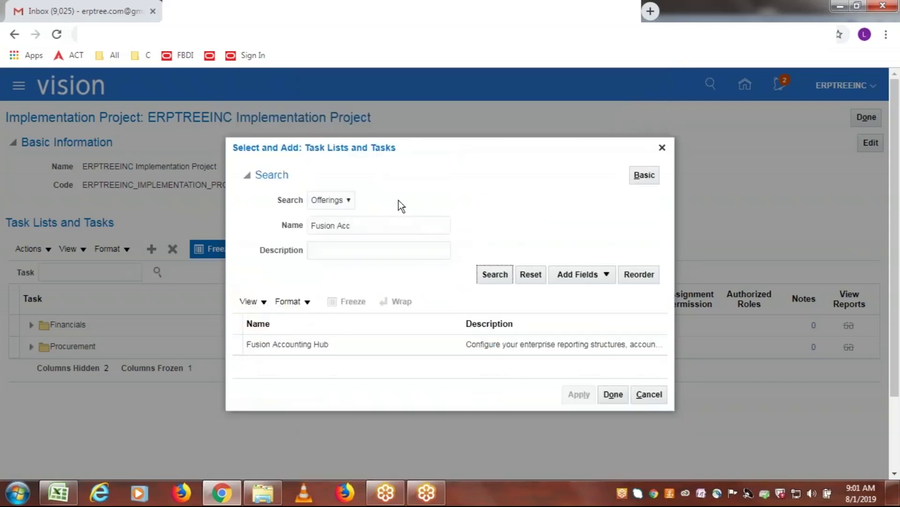
click(348, 344)
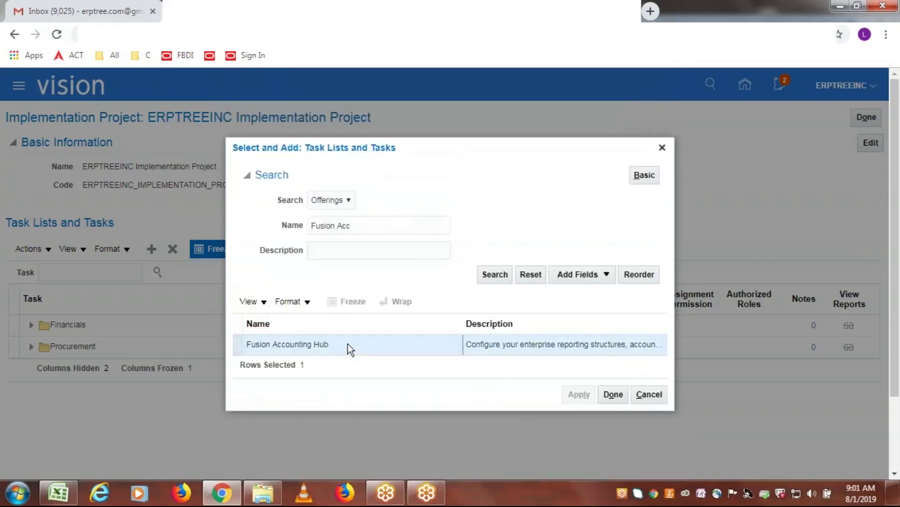
Step: Switch the search type to task lists and add Fusion Accounting Hub to the project
click(347, 199)
click(342, 239)
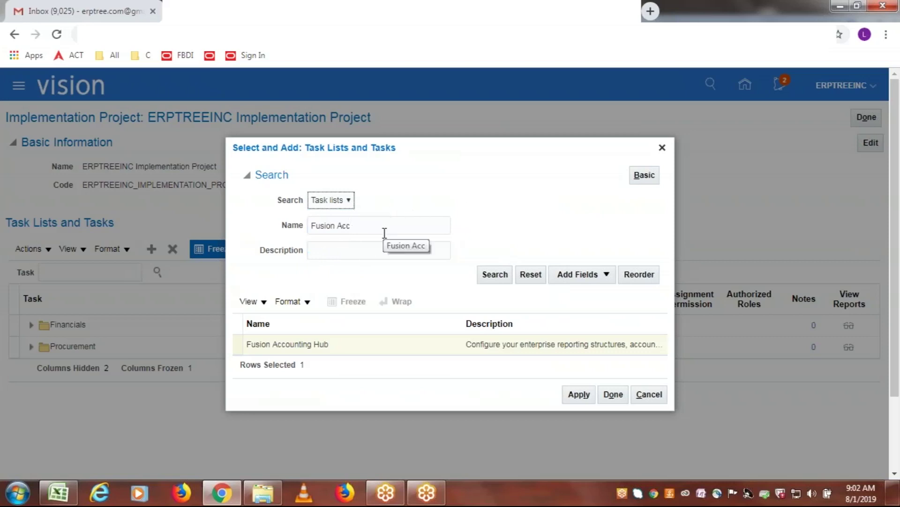
click(359, 340)
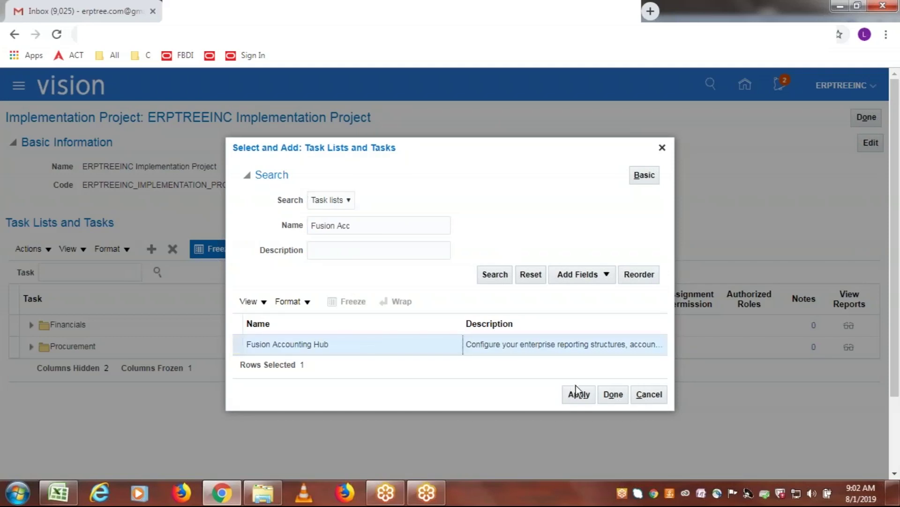
click(572, 393)
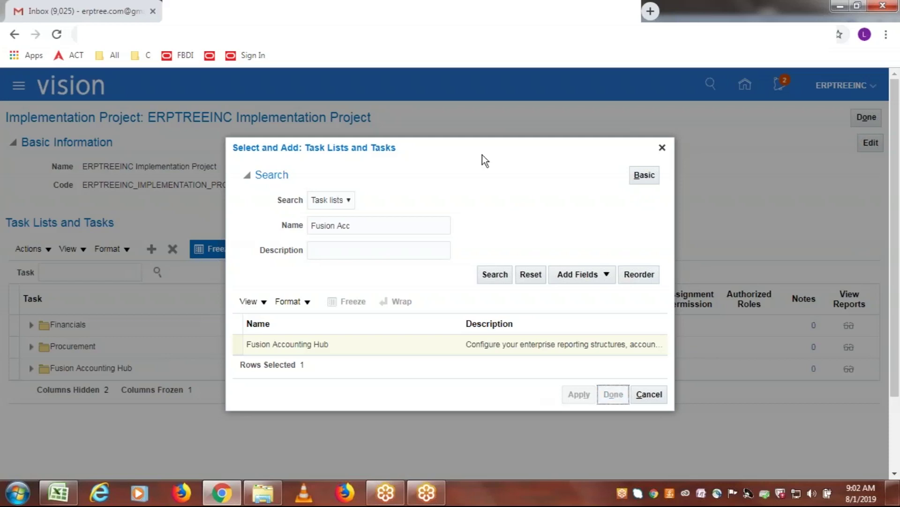
key(Return)
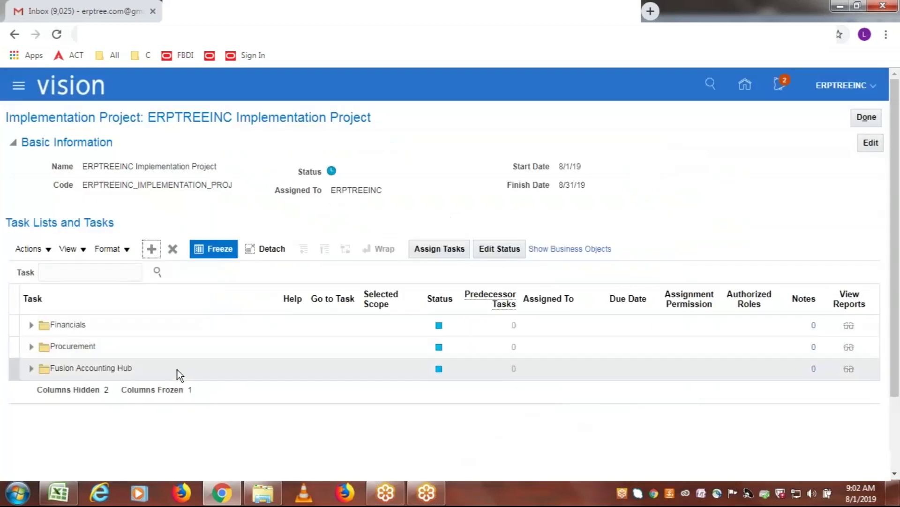
Step: Remove the Fusion Accounting Hub task list, confirm the warning, and return to Implementation Projects
click(177, 369)
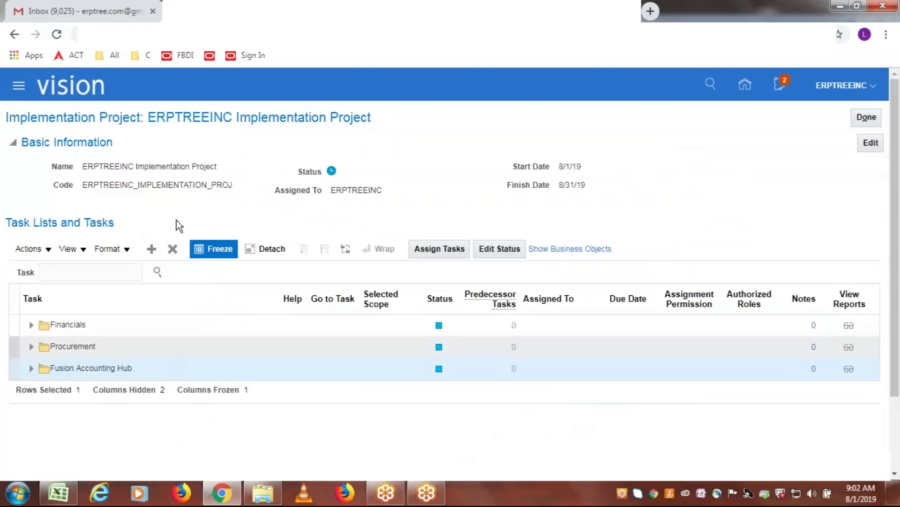
click(173, 250)
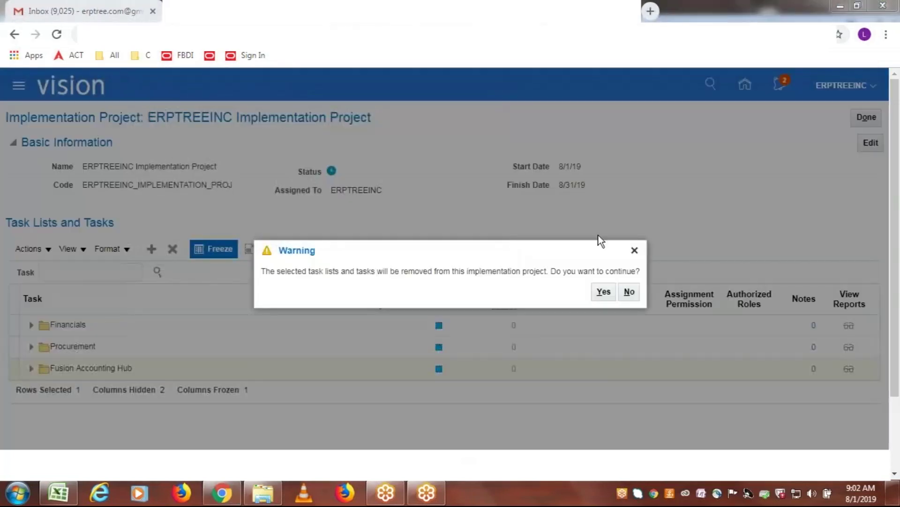
click(604, 292)
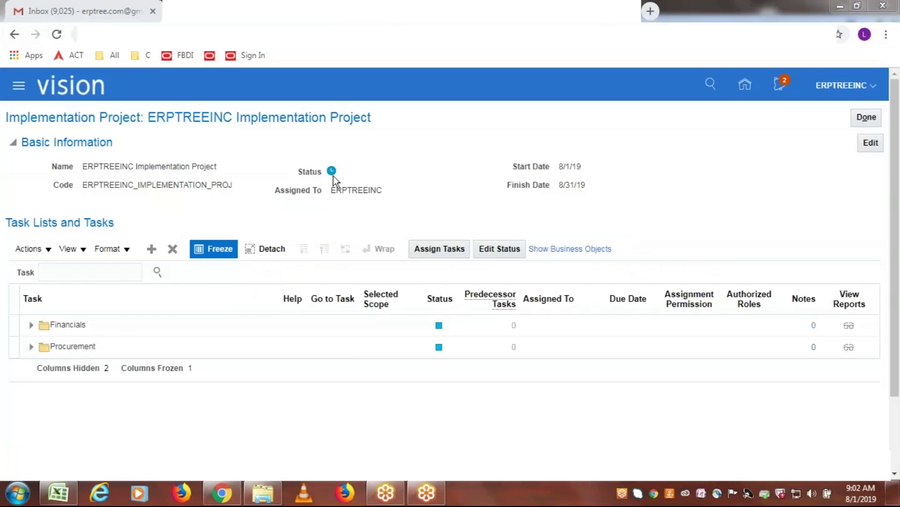
click(866, 116)
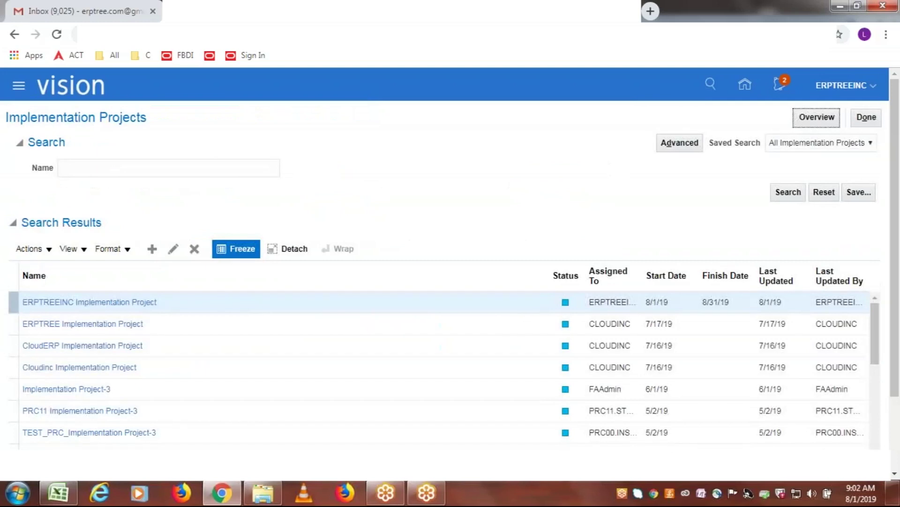
Step: Create Implementation Project-4 with the default basic information, then save and open it
click(151, 248)
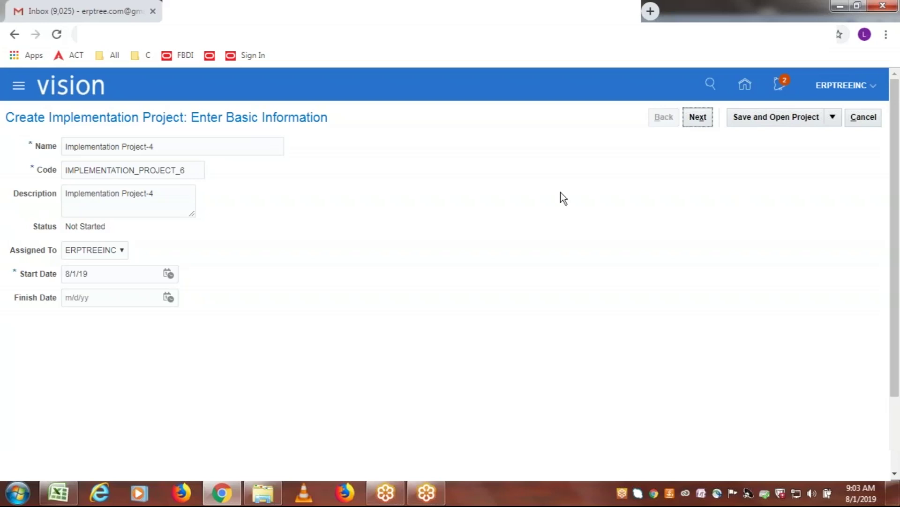
click(766, 115)
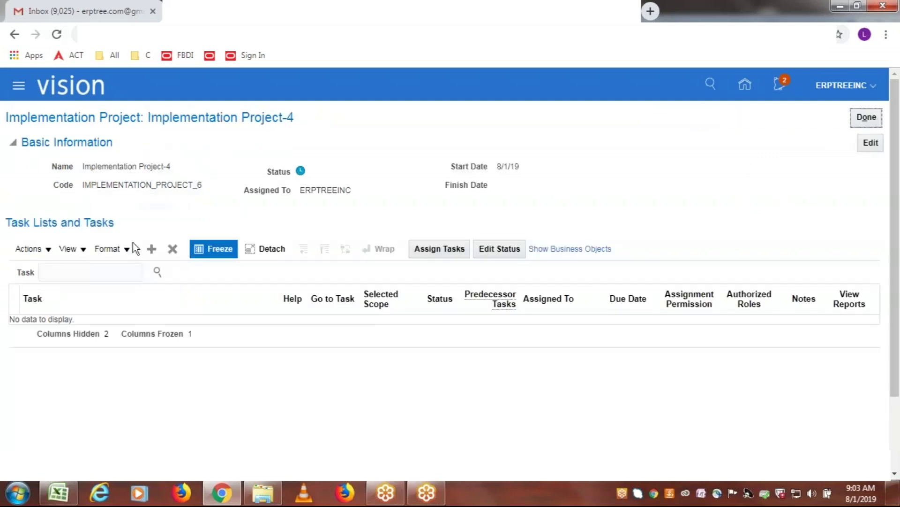
Step: Search offerings for 'Financials' and add the Financials task list to Implementation Project-4
click(150, 250)
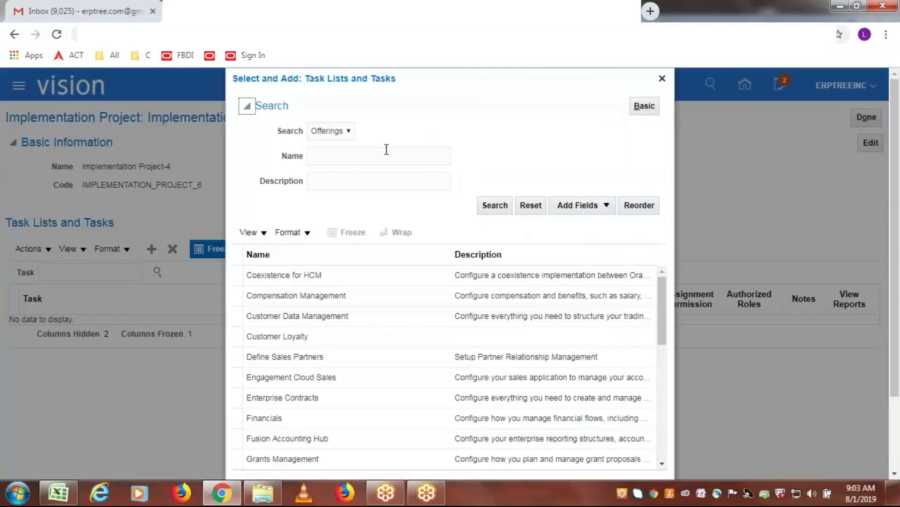
click(370, 158)
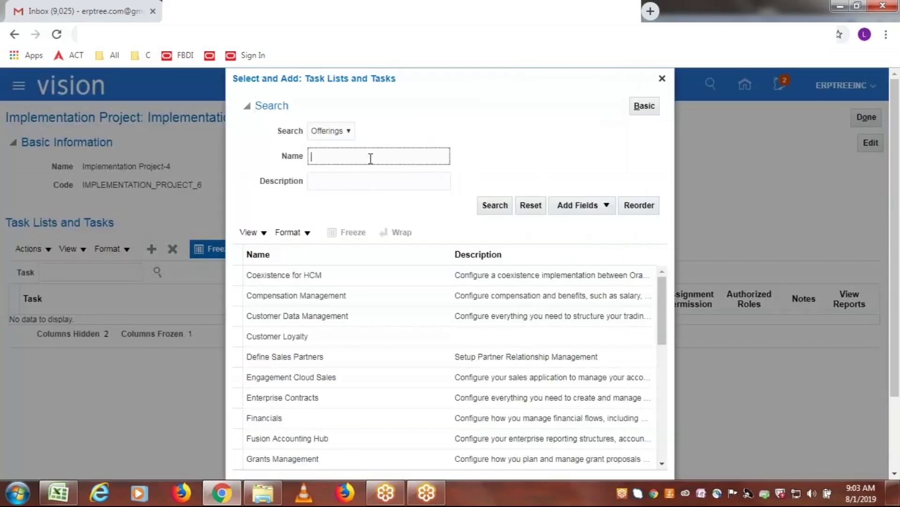
text(Financials)
click(492, 206)
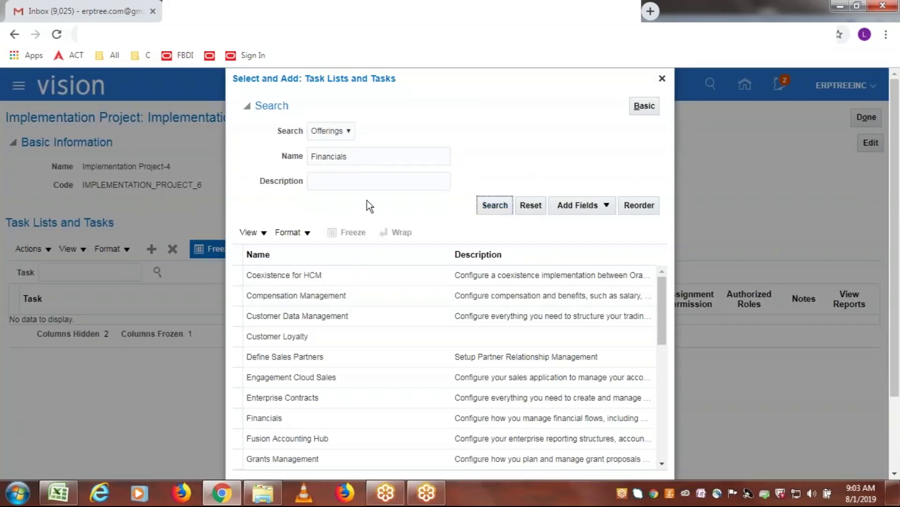
click(298, 345)
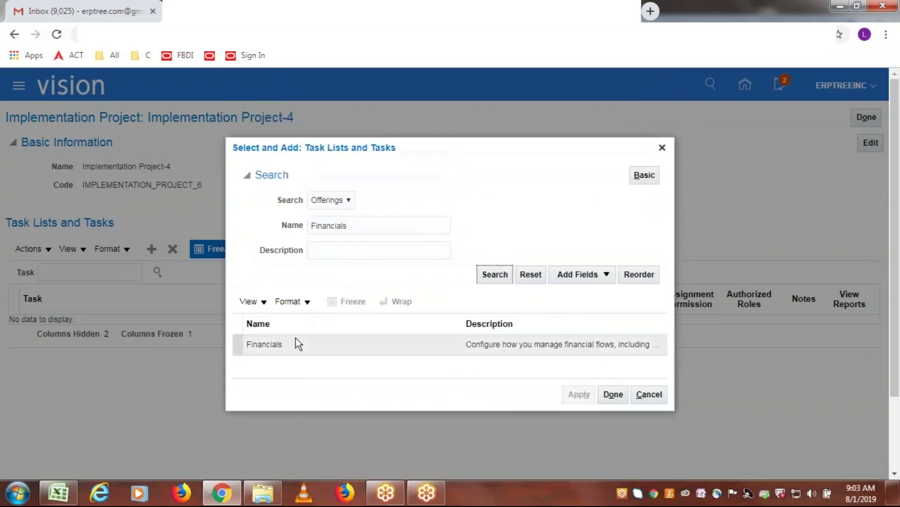
click(577, 395)
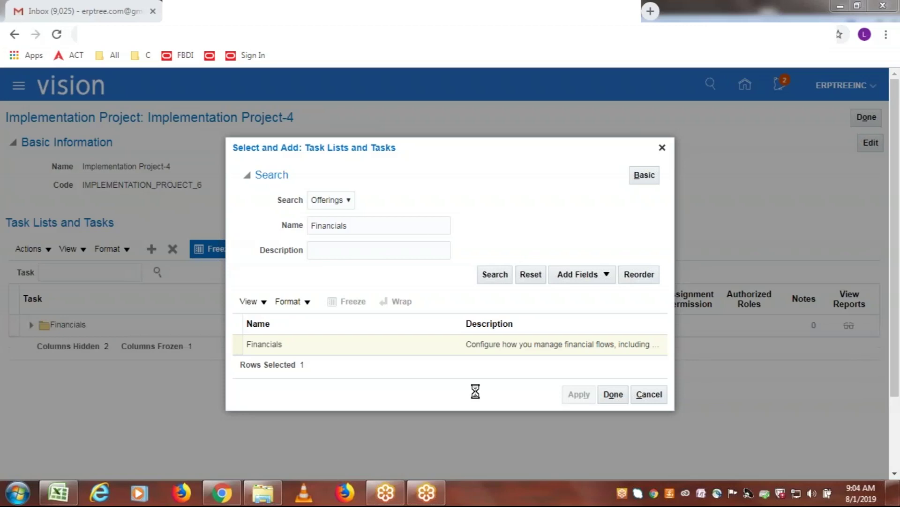
click(613, 395)
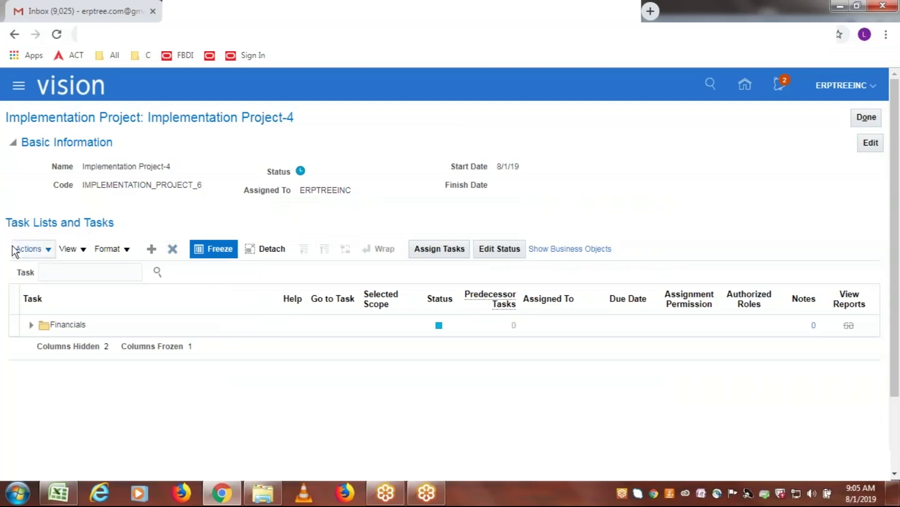
Step: Highlight the task table text on the project page to point it out, then clear it
drag(10, 235, 166, 258)
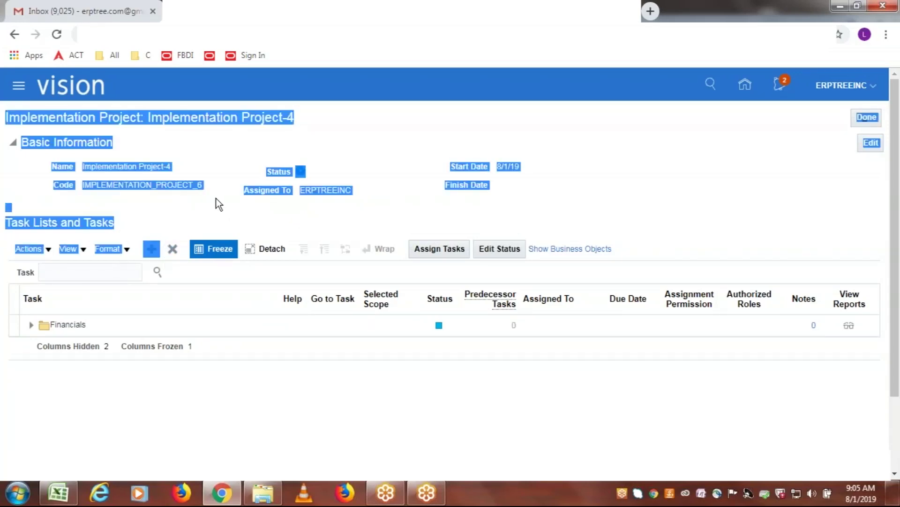
click(150, 224)
drag(137, 238, 141, 349)
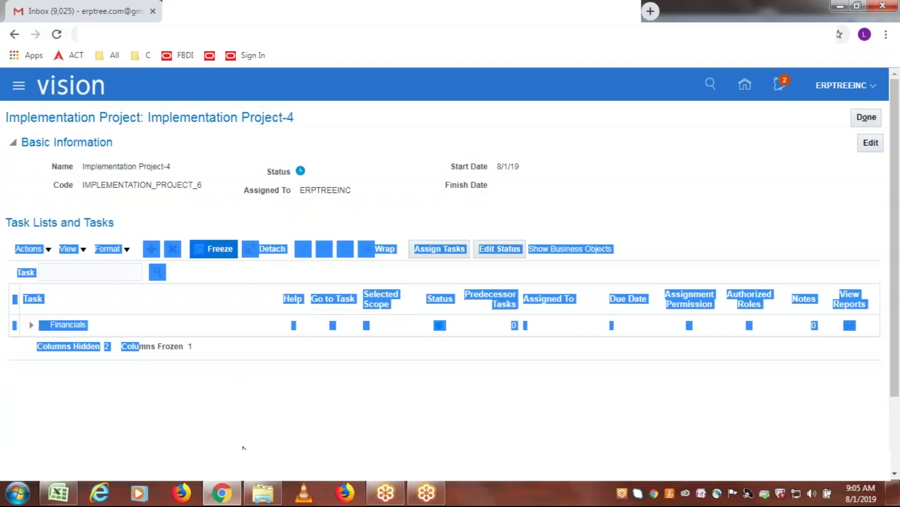
click(236, 353)
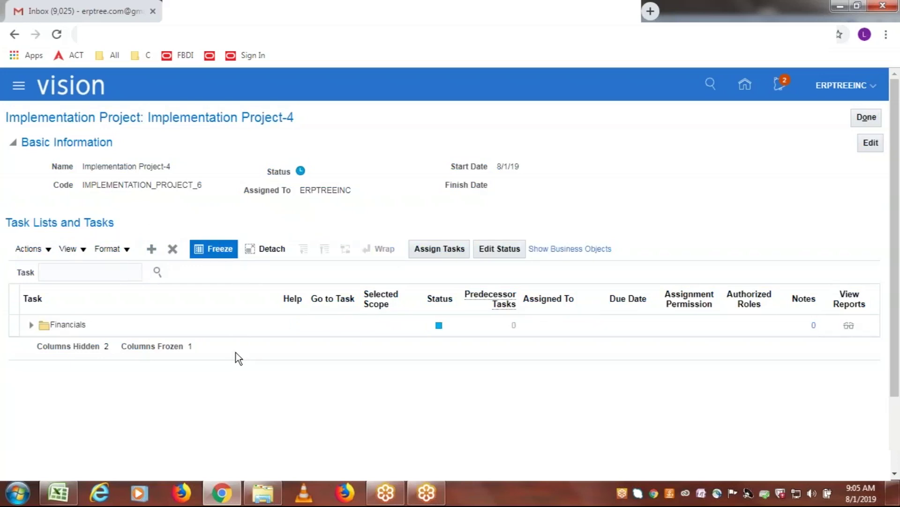
Step: Detach the Task Lists and Tasks table into its own window and close it, twice
click(272, 249)
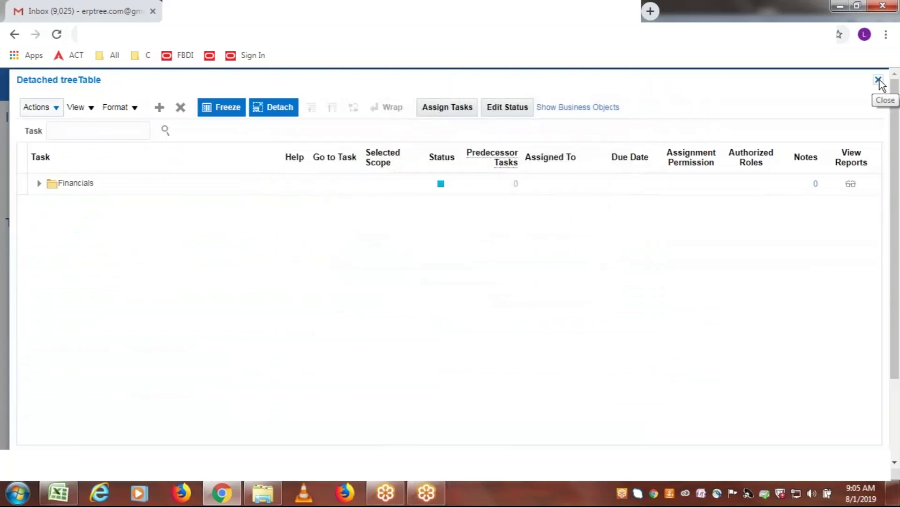
click(879, 81)
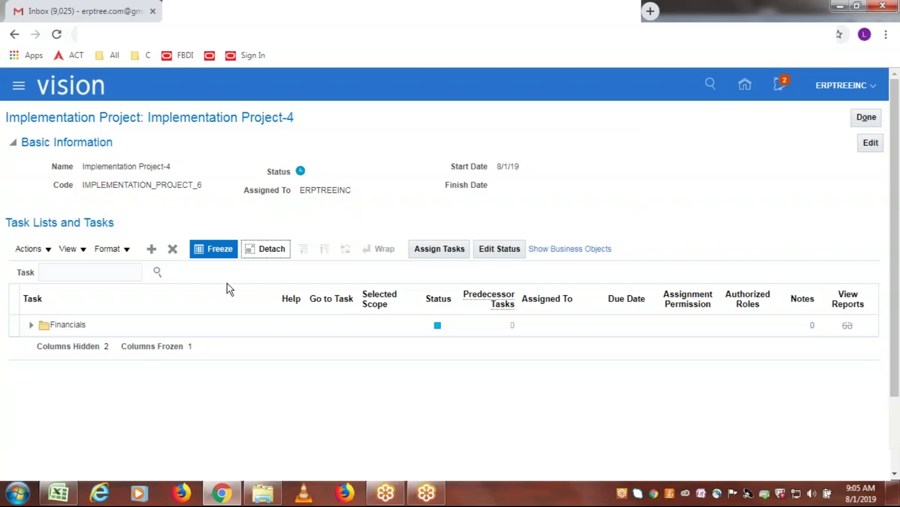
click(267, 249)
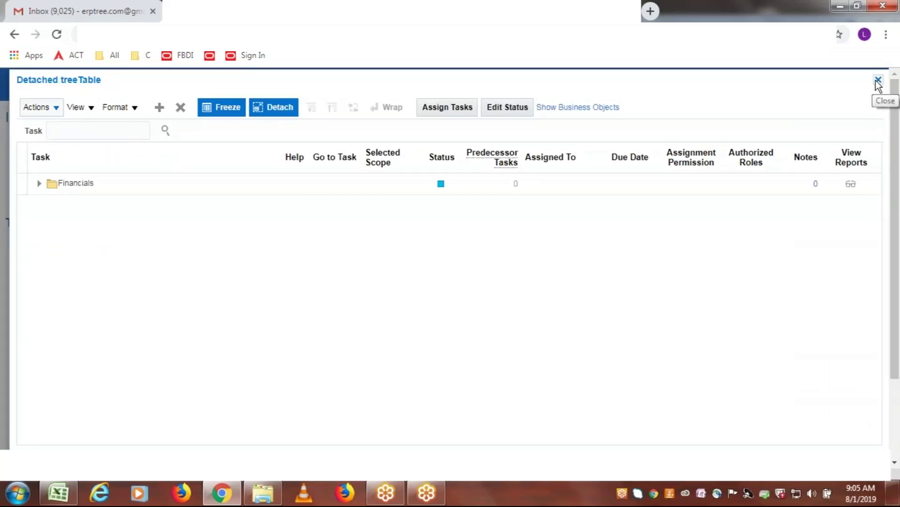
click(878, 80)
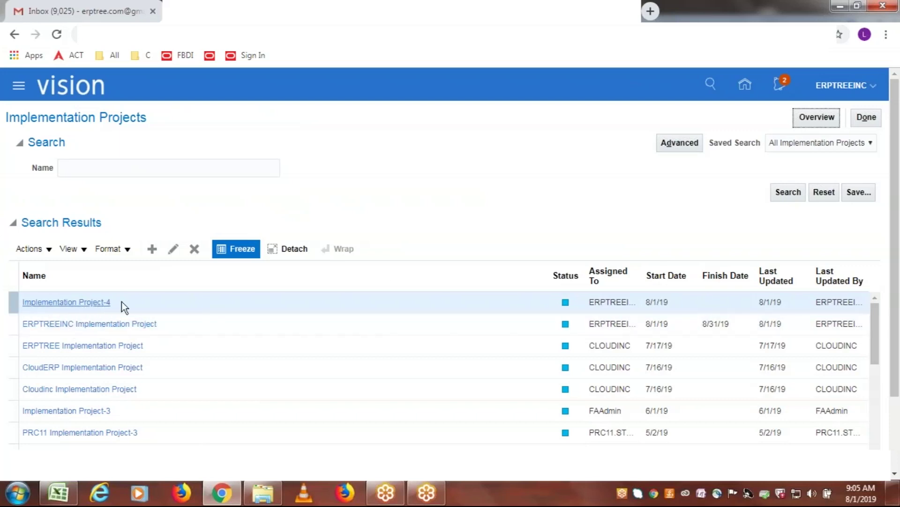
click(145, 302)
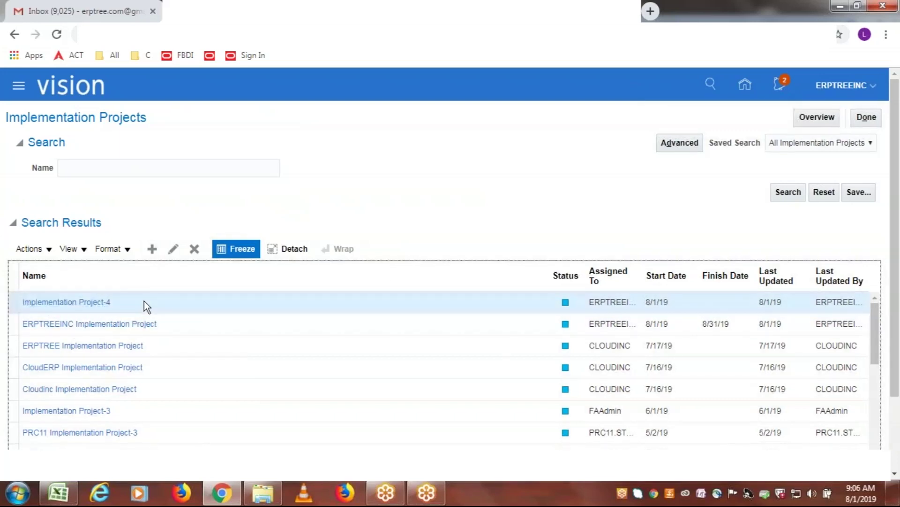
click(100, 302)
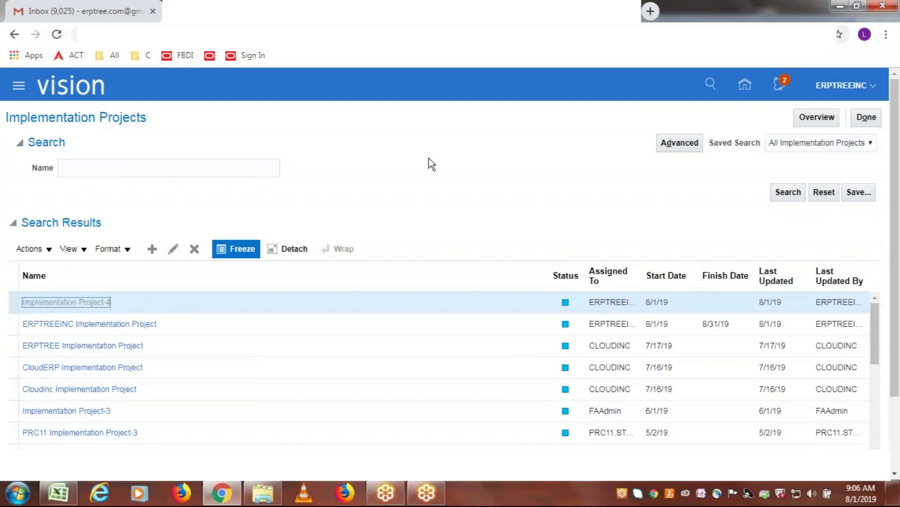
click(102, 276)
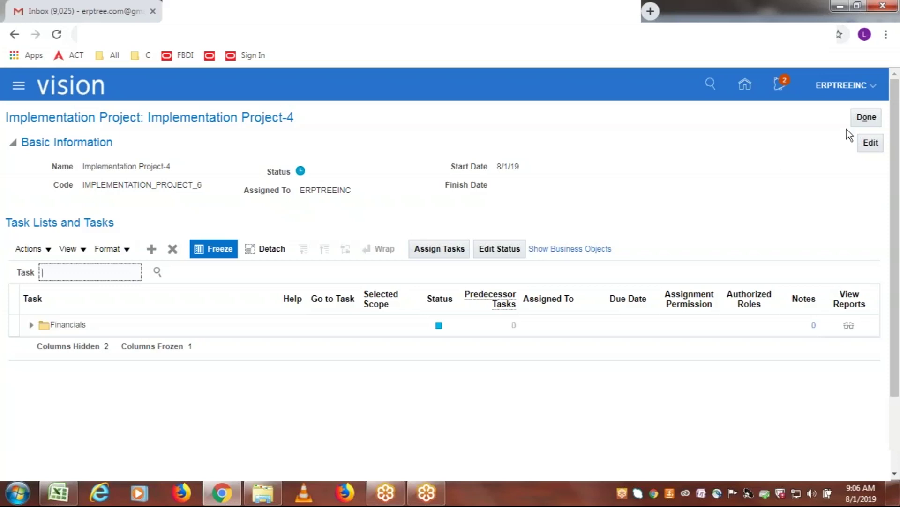
click(866, 118)
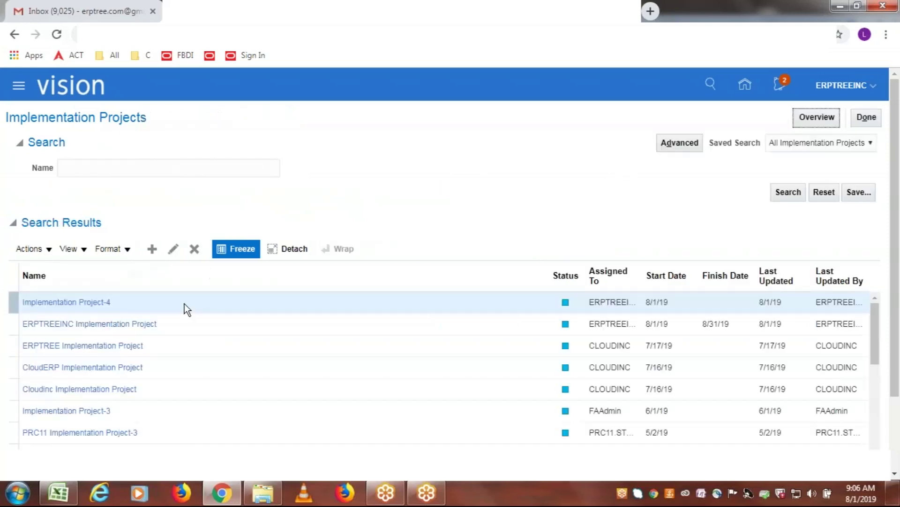
click(184, 303)
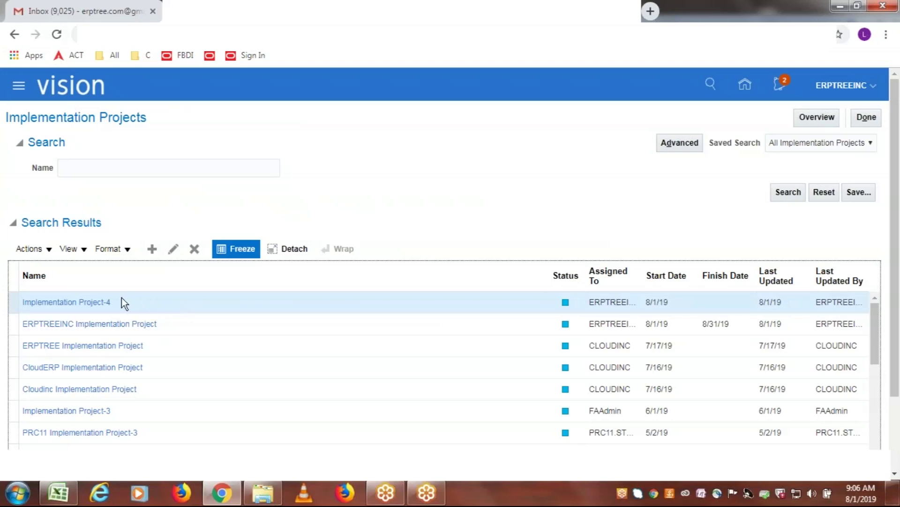
click(193, 251)
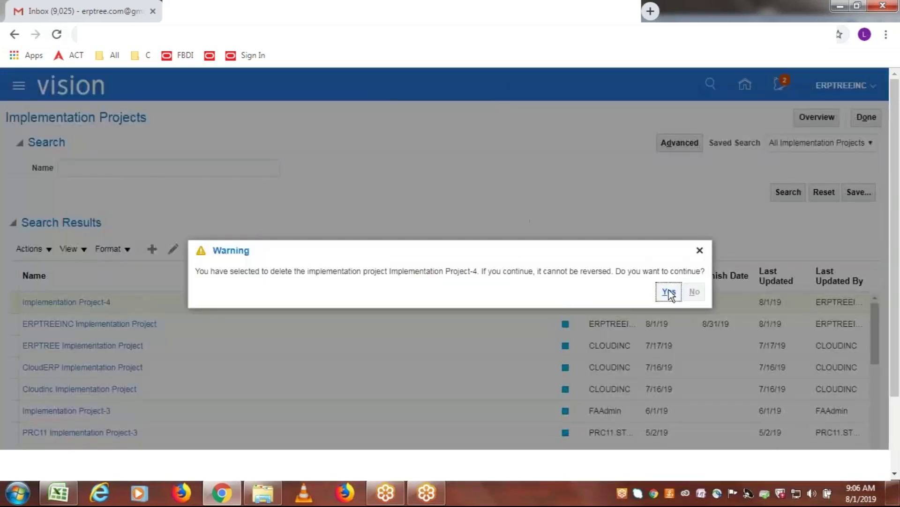
Step: Confirm deletion of Implementation Project-4 in the warning dialog
click(669, 292)
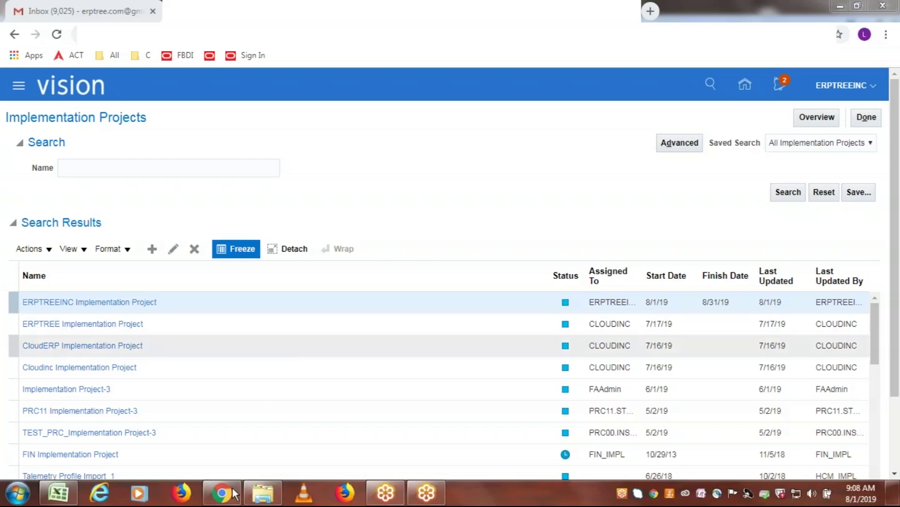
Step: Bring the ClassDiscussions workbook to the front and scroll down to the notes area
click(59, 492)
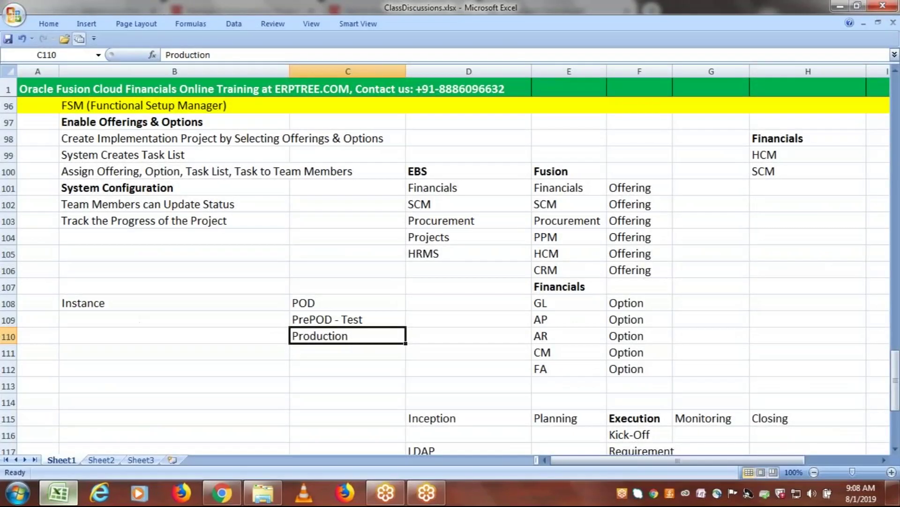
click(893, 452)
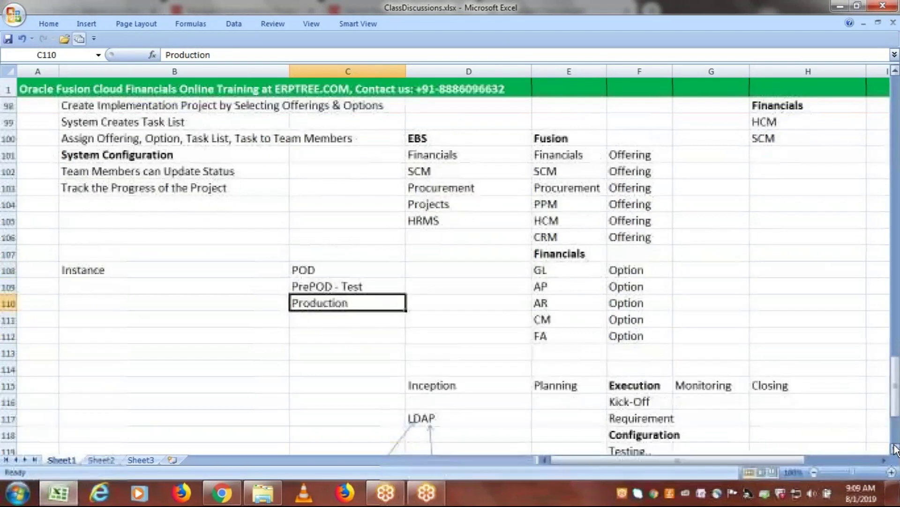
click(894, 452)
click(894, 451)
click(894, 451)
click(894, 452)
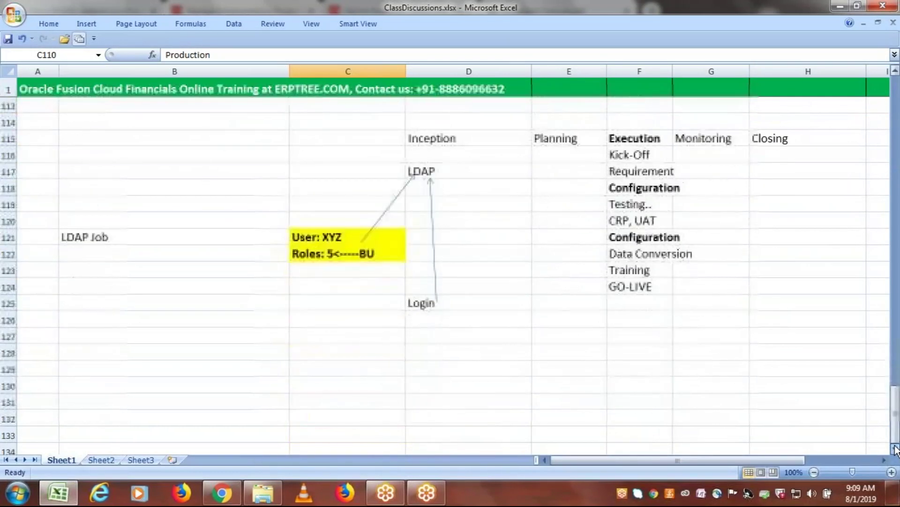
Step: Enter XYZ Project, XYZ PL, XYZ BU, XYZ LE and XYZ IO down E126:E130
click(558, 322)
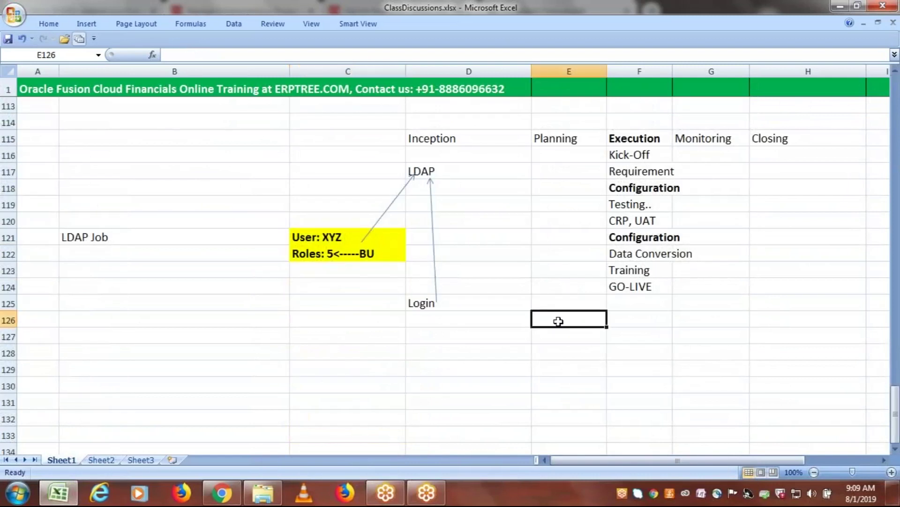
text(XYZ )
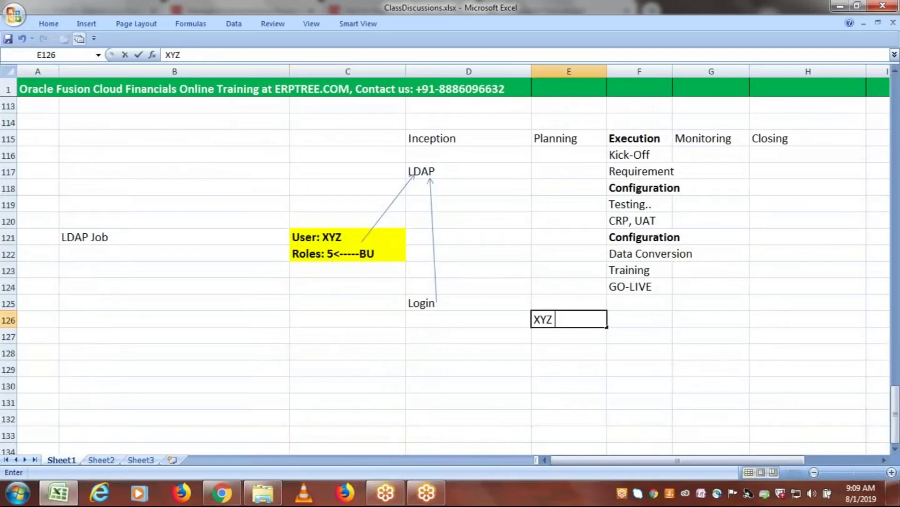
text(Project)
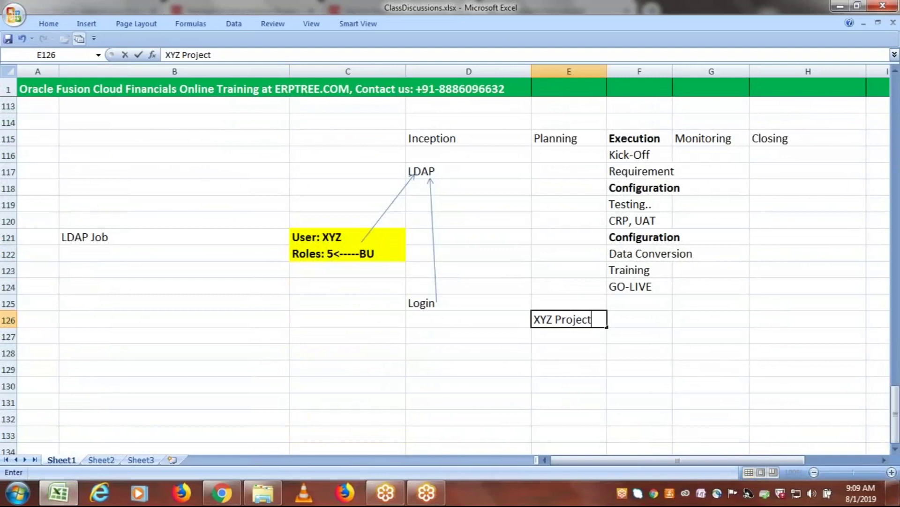
key(Return)
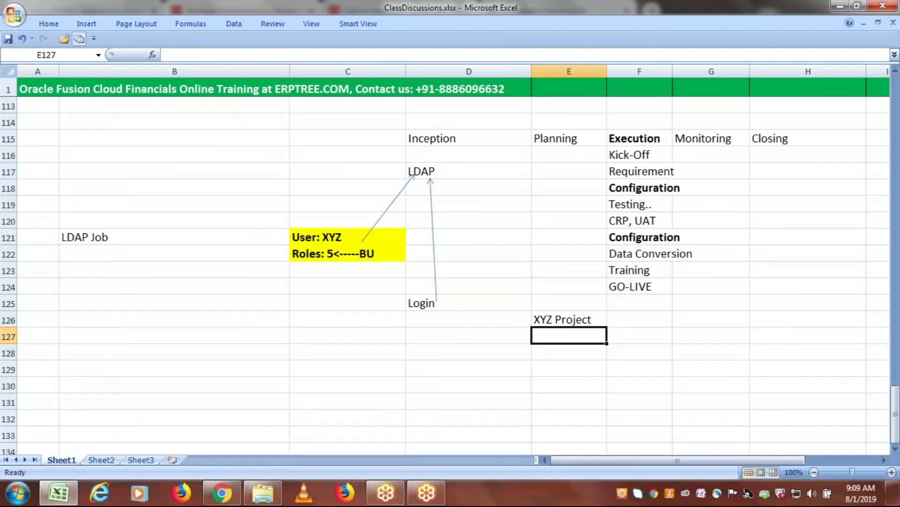
text(XYZ PL)
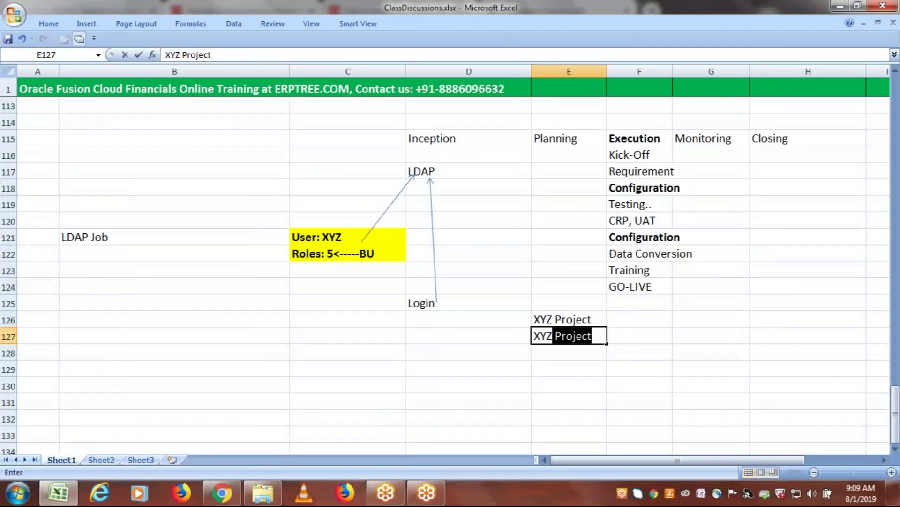
click(563, 353)
text(XYZ BU)
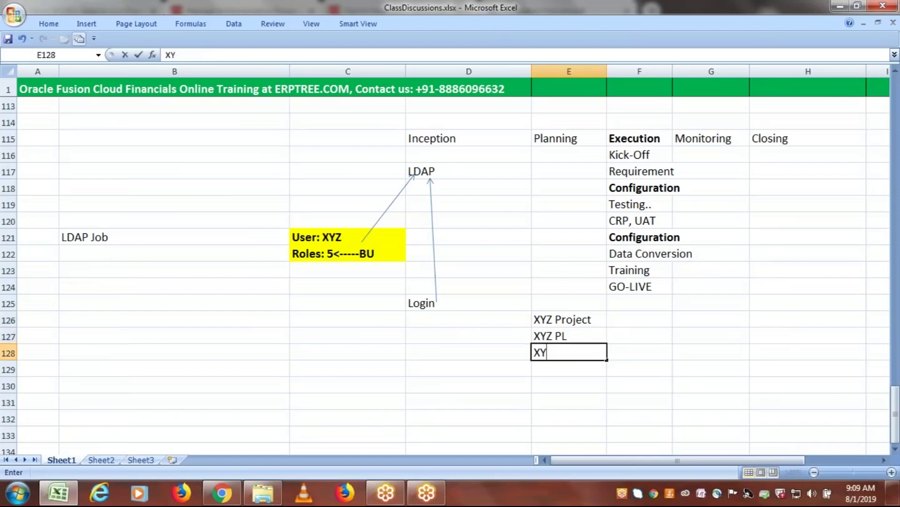
click(560, 369)
text(XYZ LE)
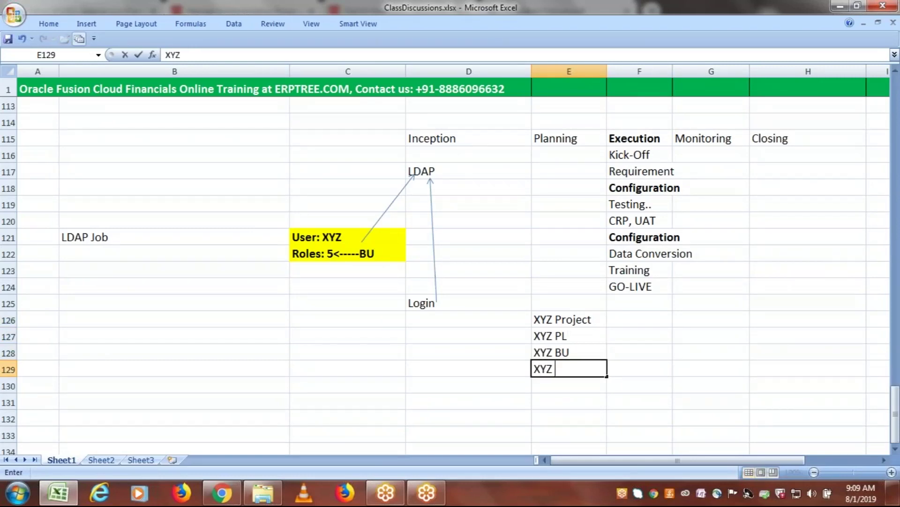
click(567, 389)
text(XYZ INV)
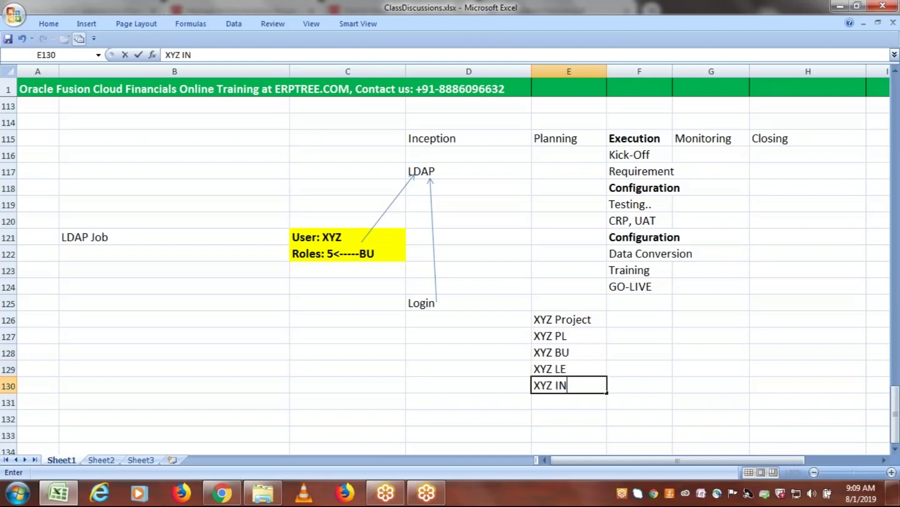
key(BackSpace)
key(BackSpace)
text(O)
click(620, 429)
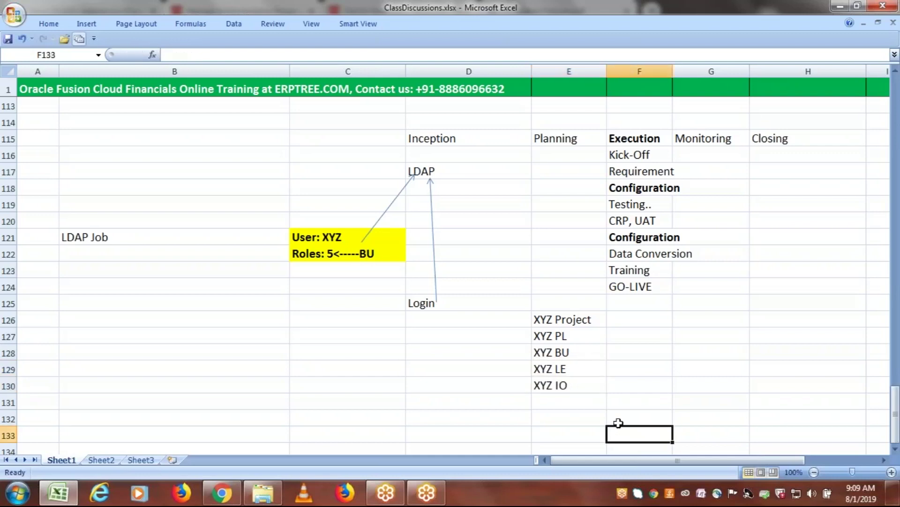
Step: Review the PL, BU, LE and IO entries, then select F126 beside XYZ Project
drag(569, 336, 562, 381)
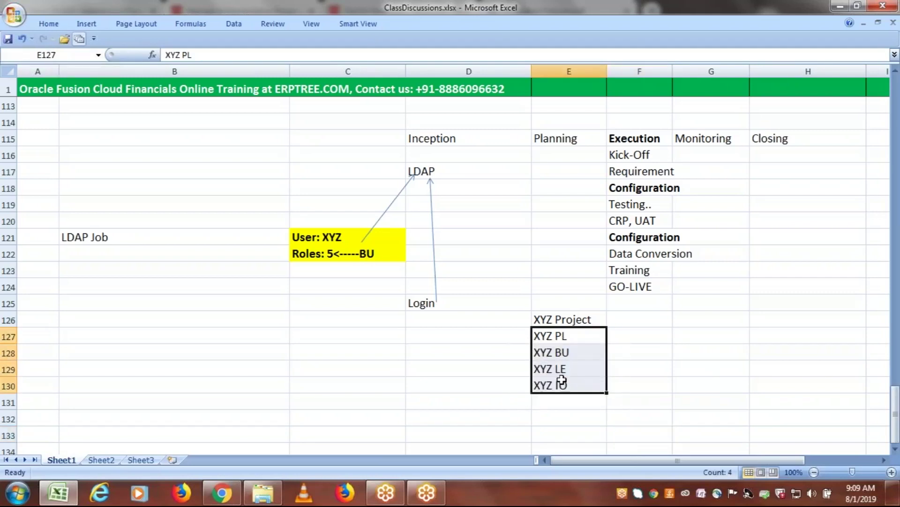
click(575, 338)
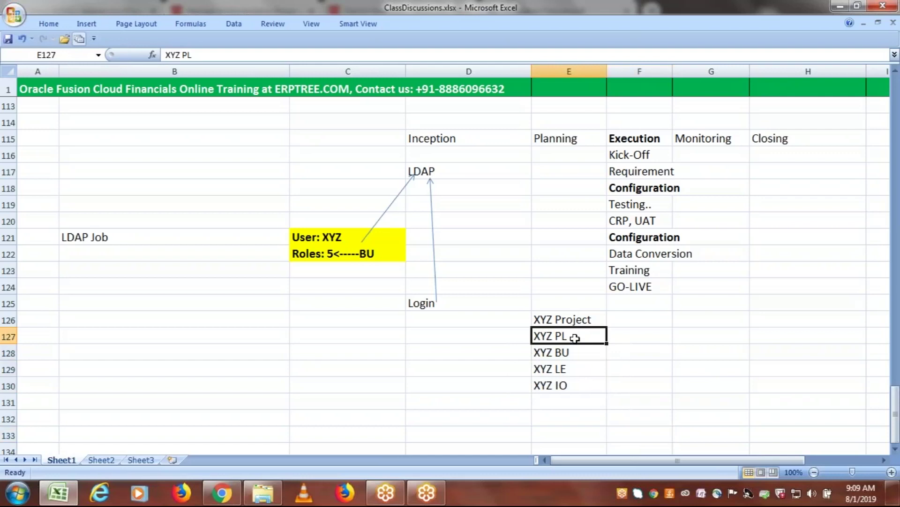
click(567, 353)
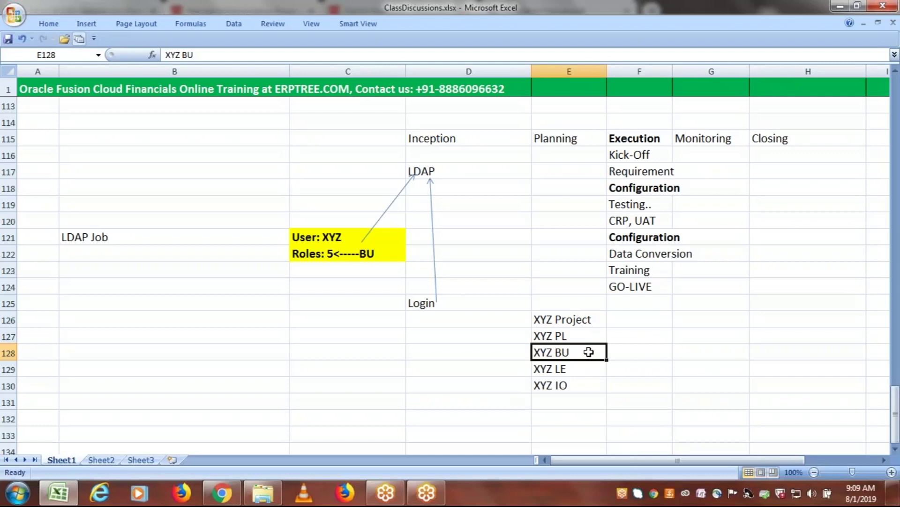
click(566, 370)
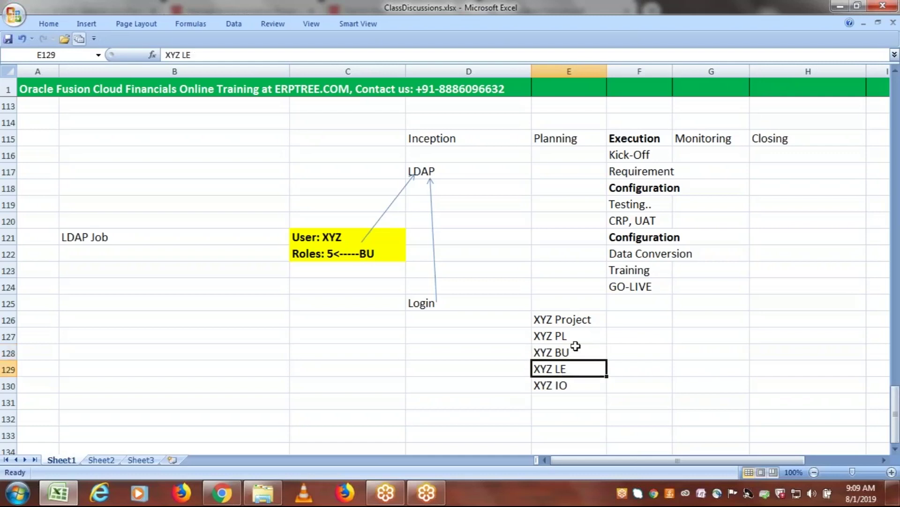
drag(572, 338, 568, 381)
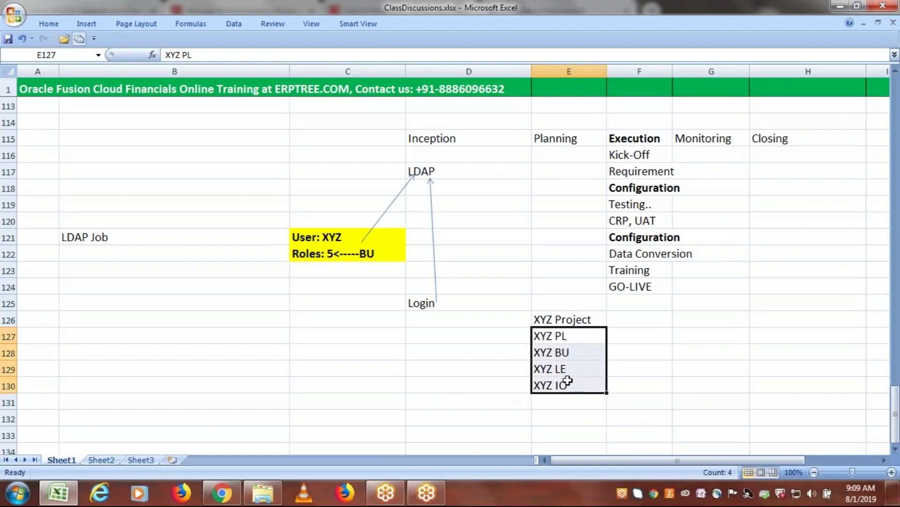
click(595, 320)
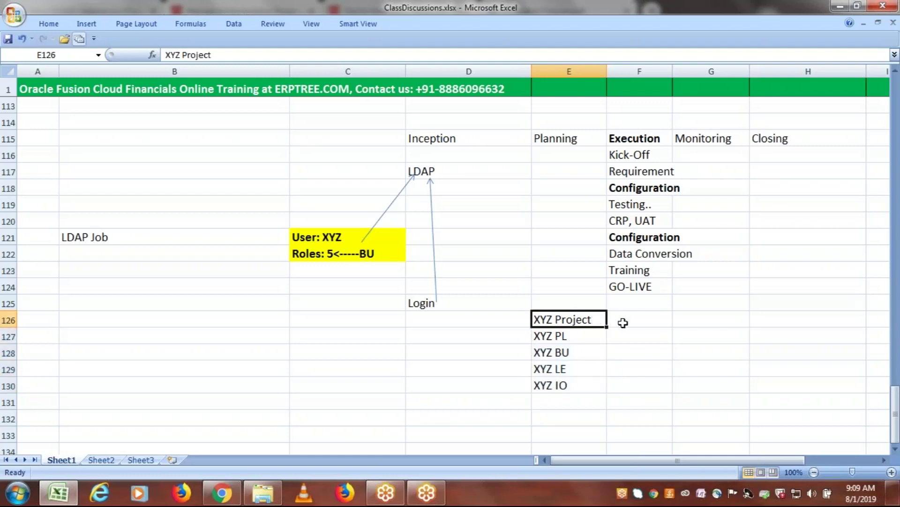
click(623, 323)
text(c)
key(BackSpace)
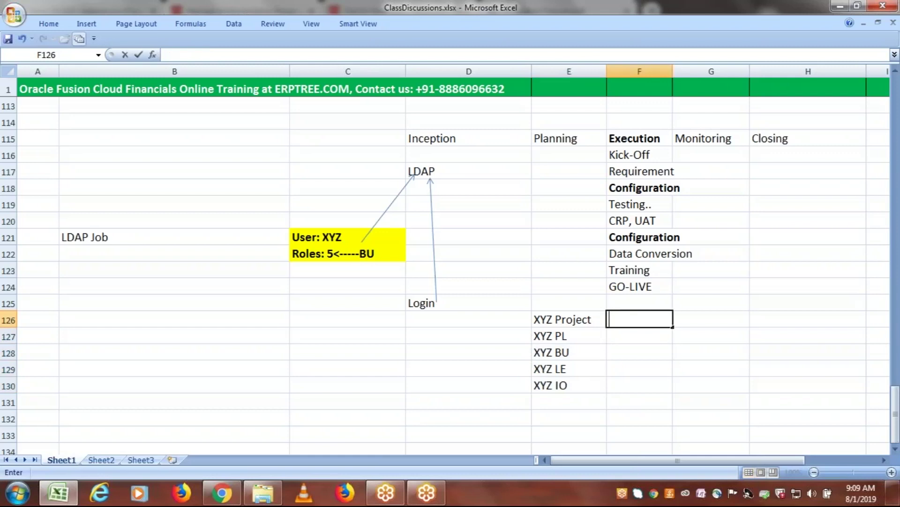
Step: Enter the label 'Configuration Package' in F126
click(577, 320)
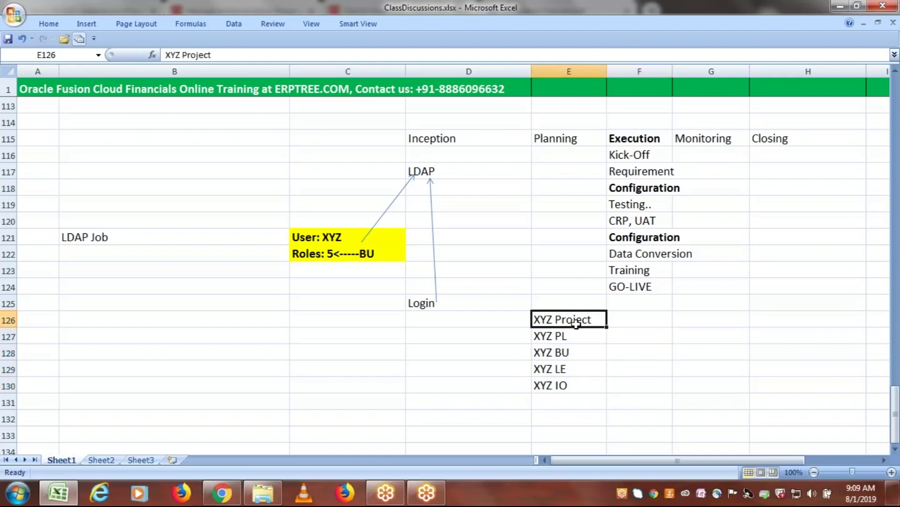
click(635, 317)
text(Con)
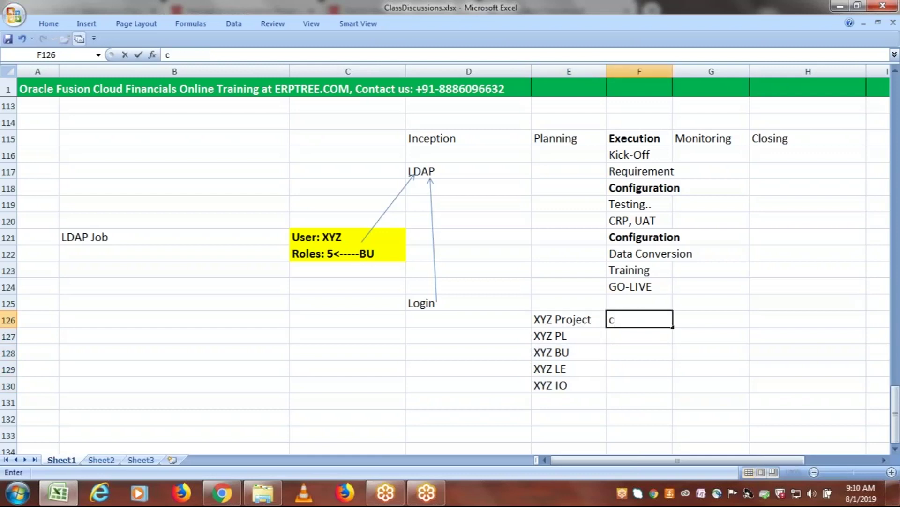
text(fi)
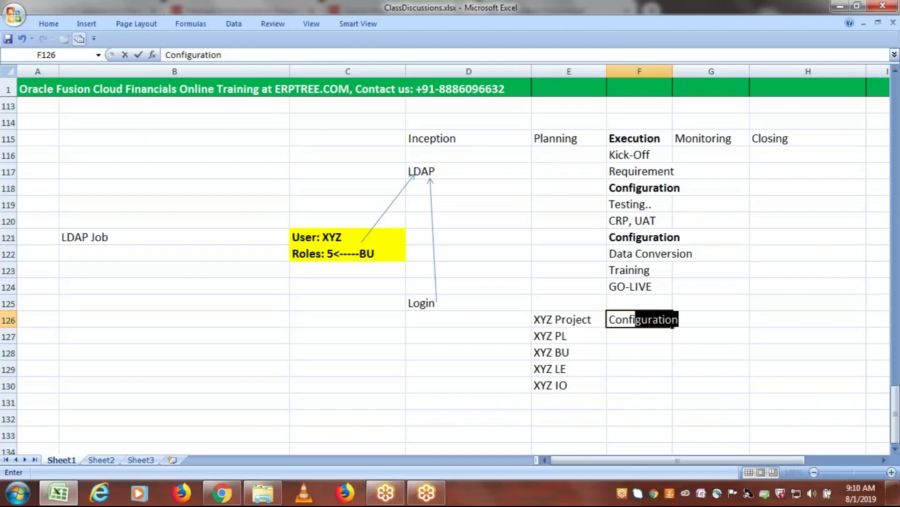
text(guration Package)
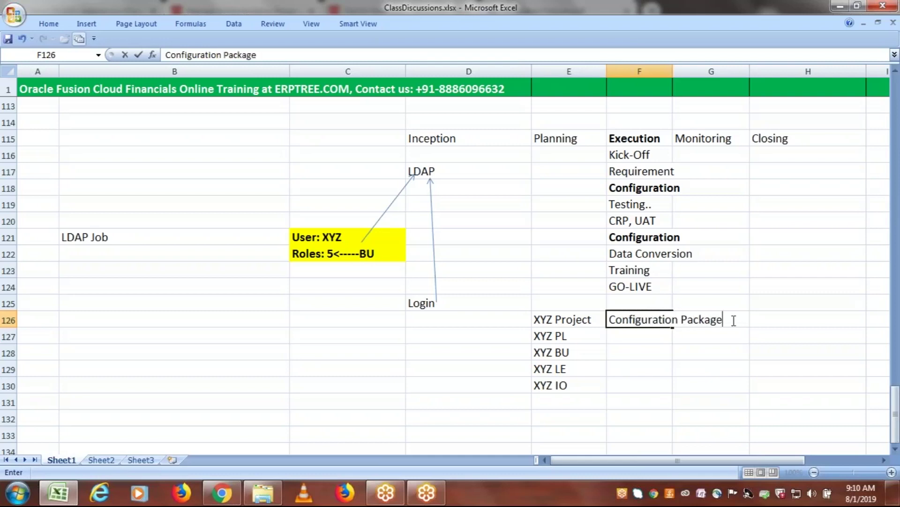
drag(725, 318, 621, 320)
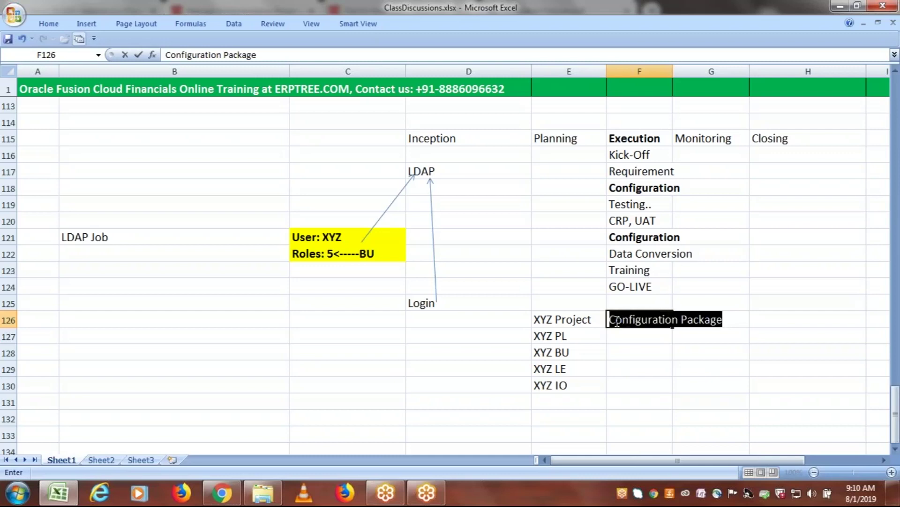
click(590, 319)
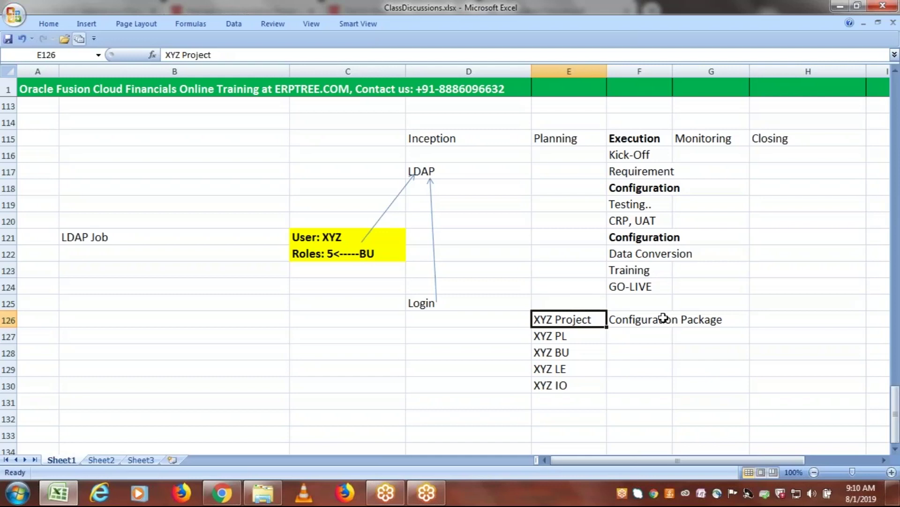
Step: Delete XYZ Project from E126, leaving XYZ PL, BU, LE and IO below
drag(574, 337, 567, 382)
drag(578, 335, 569, 382)
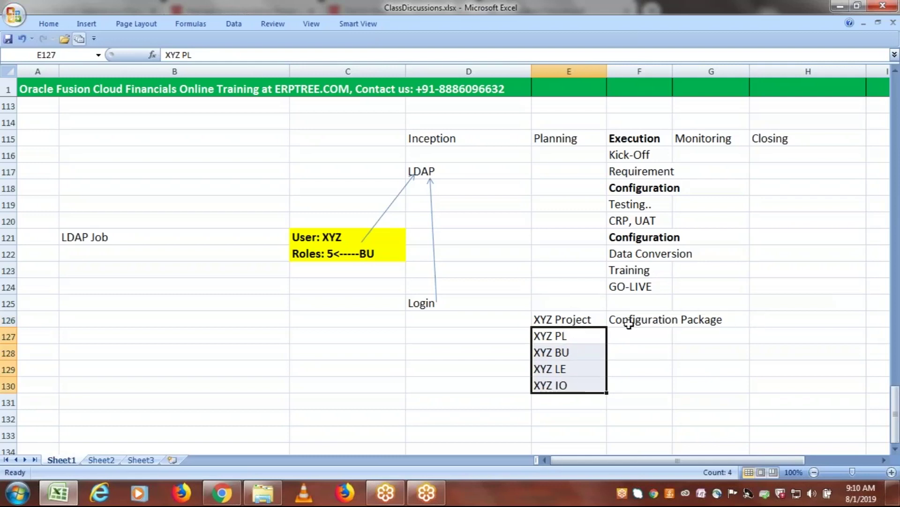
click(759, 317)
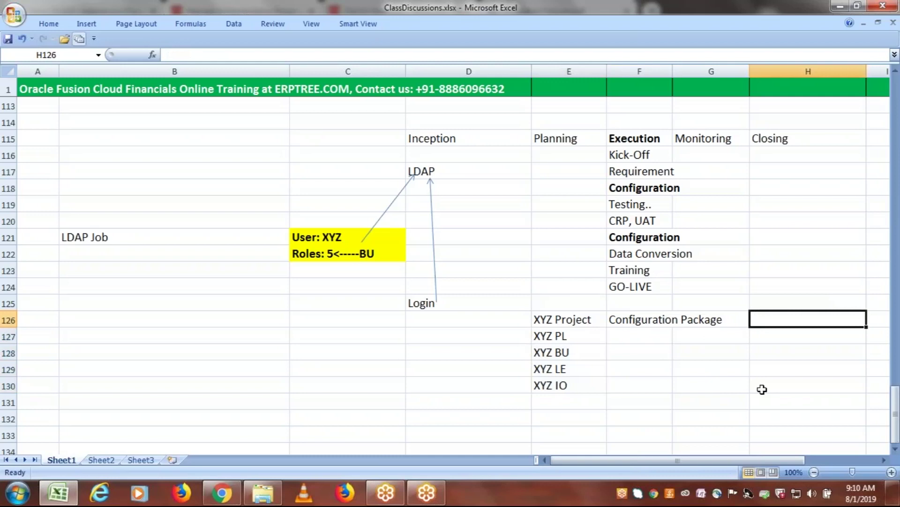
click(556, 317)
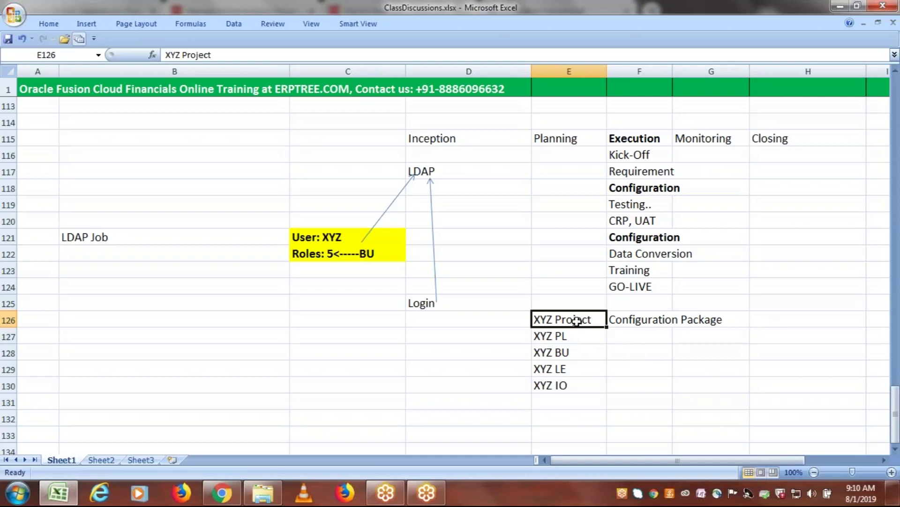
drag(572, 333, 566, 373)
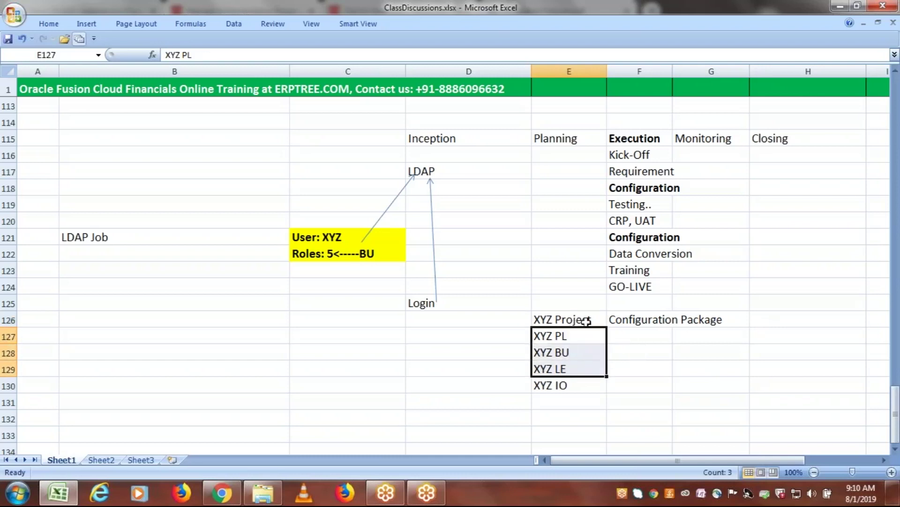
click(583, 321)
key(Delete)
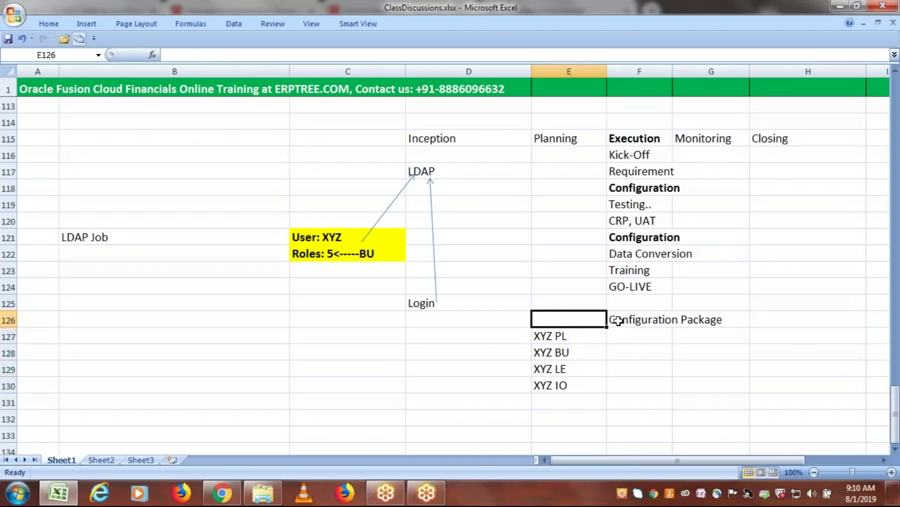
drag(581, 331, 572, 383)
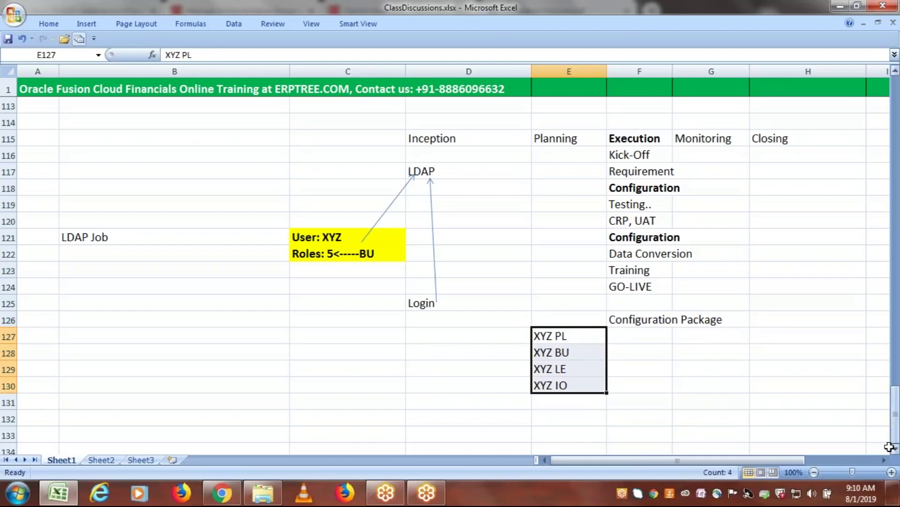
Step: Type XYZ Project into E132, two rows below the existing list
scroll(669, 393, down, 2)
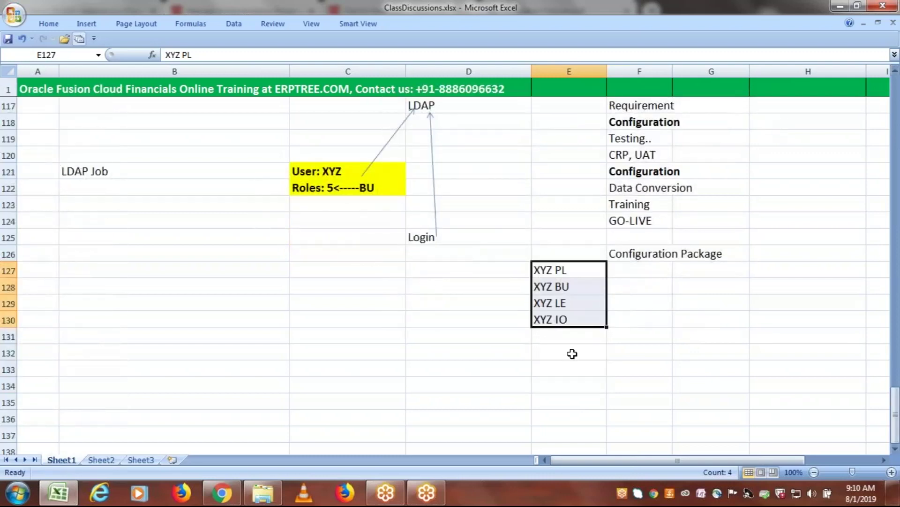
click(572, 354)
text(x)
key(BackSpace)
text(XYZ Project)
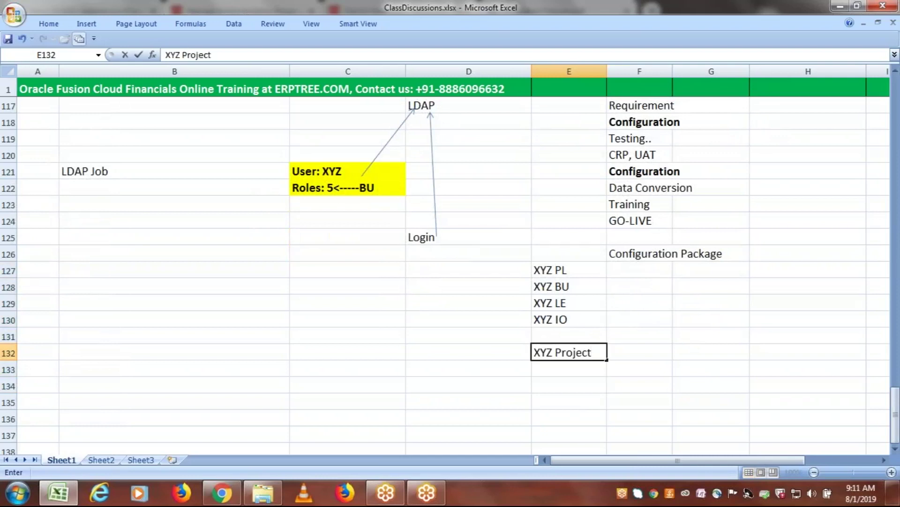
drag(597, 351, 518, 353)
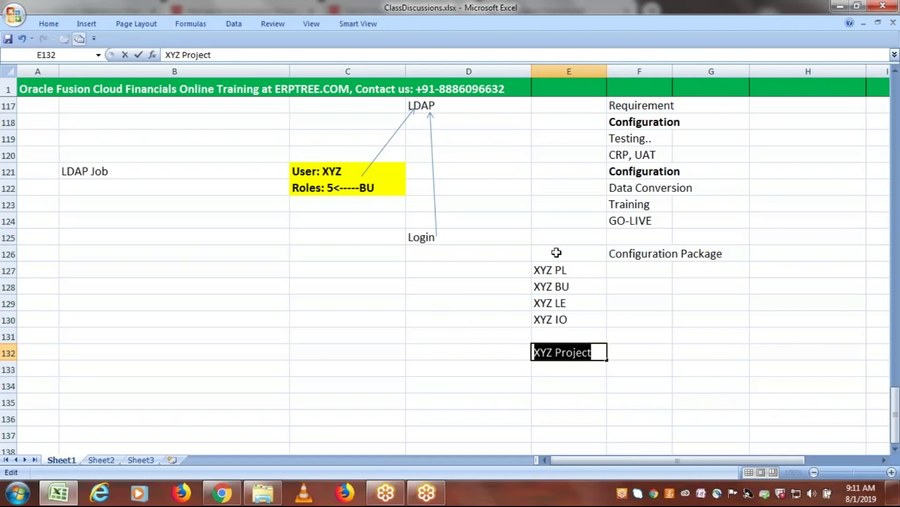
click(570, 370)
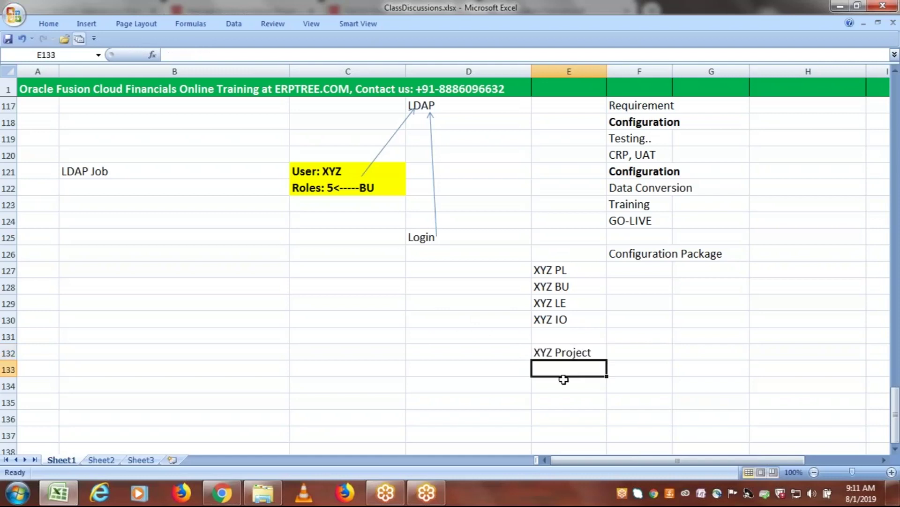
Step: Enter XYZ PL, XYZ BU, XYZ LE and XYZ IO in E133:E136
text(XYZ PL)
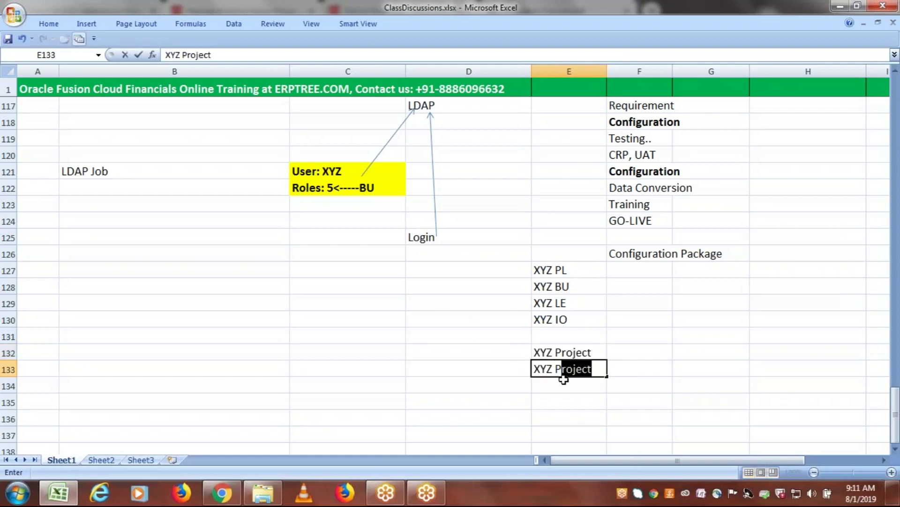
click(562, 384)
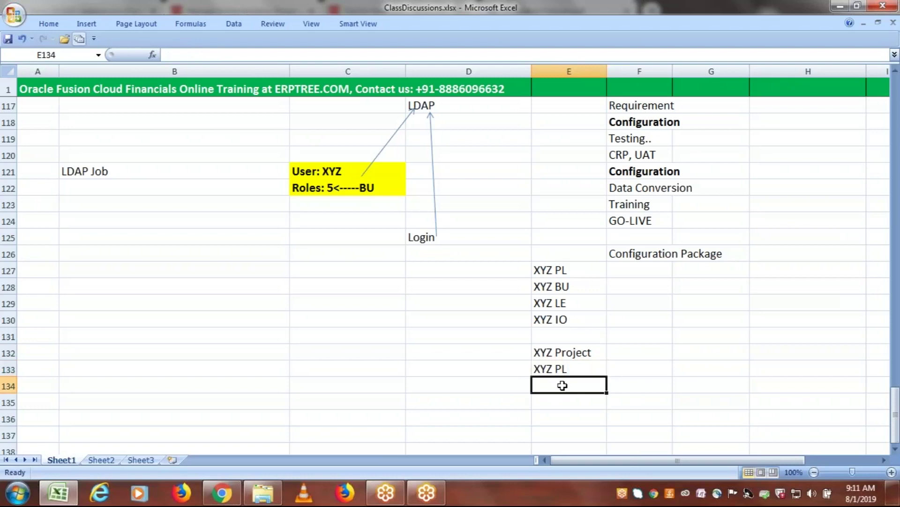
text(XY)
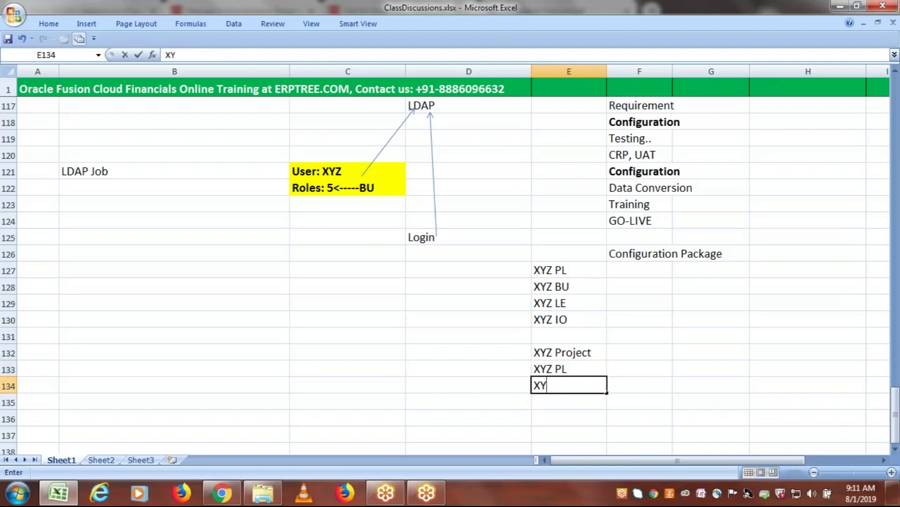
key(BackSpace)
key(BackSpace)
text(XYZ BU)
click(552, 401)
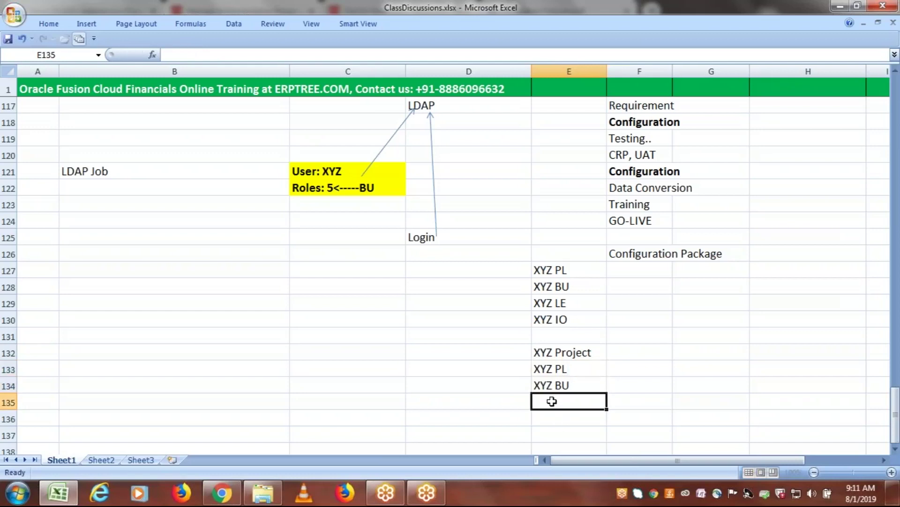
text(XYZ LE)
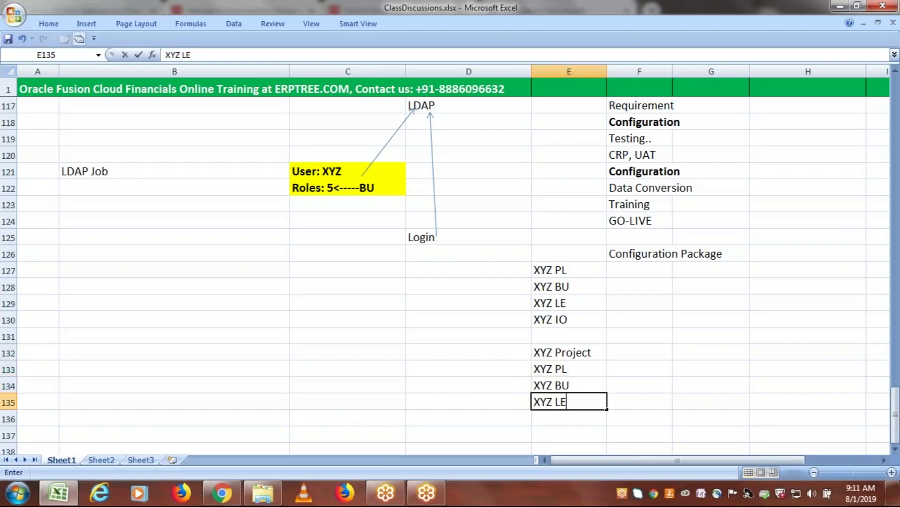
click(553, 419)
text(XYZ IO)
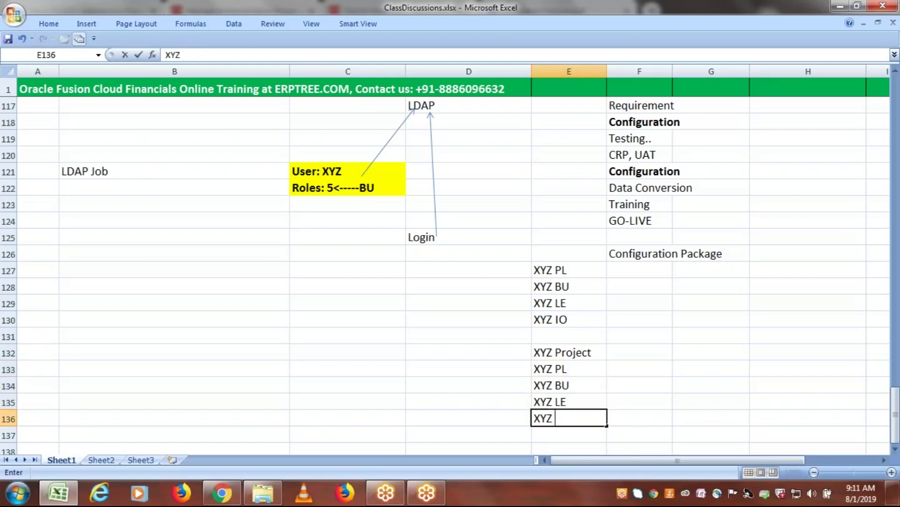
click(634, 416)
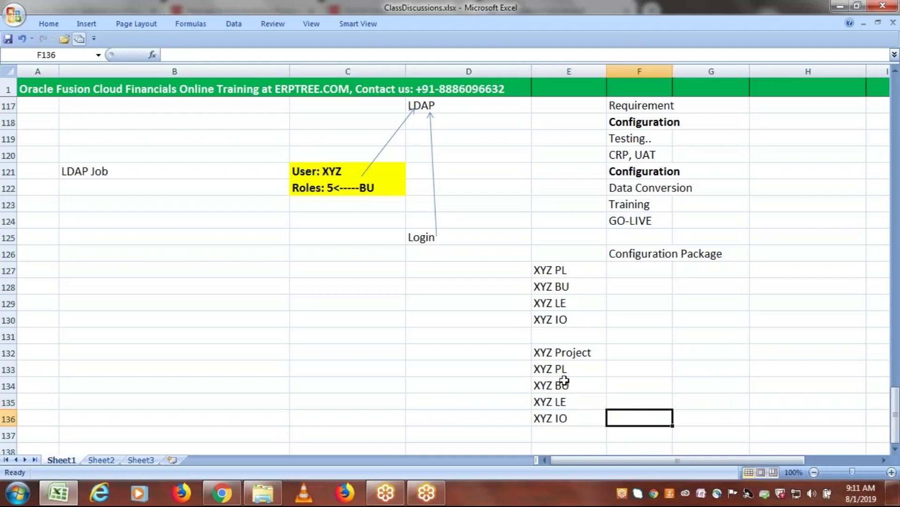
Step: Select the new XYZ group and the Configuration Package label to review them
click(573, 353)
drag(573, 370, 568, 411)
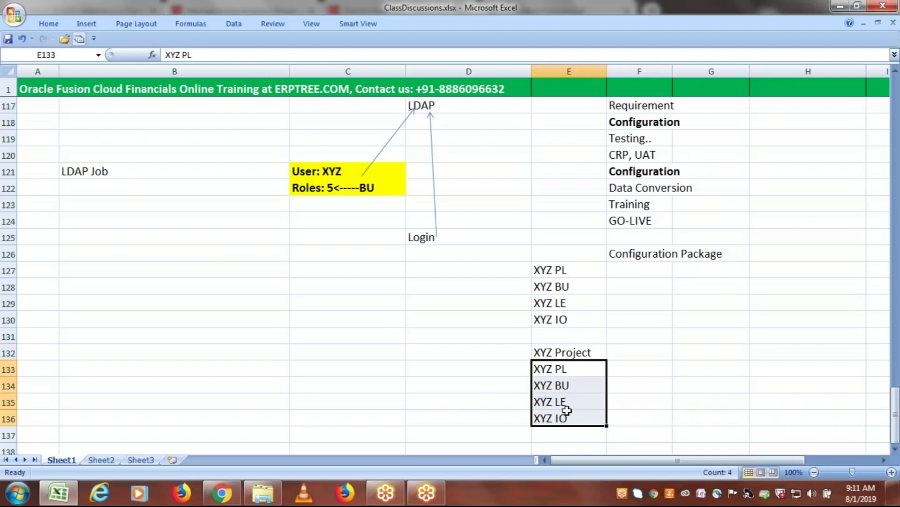
click(551, 352)
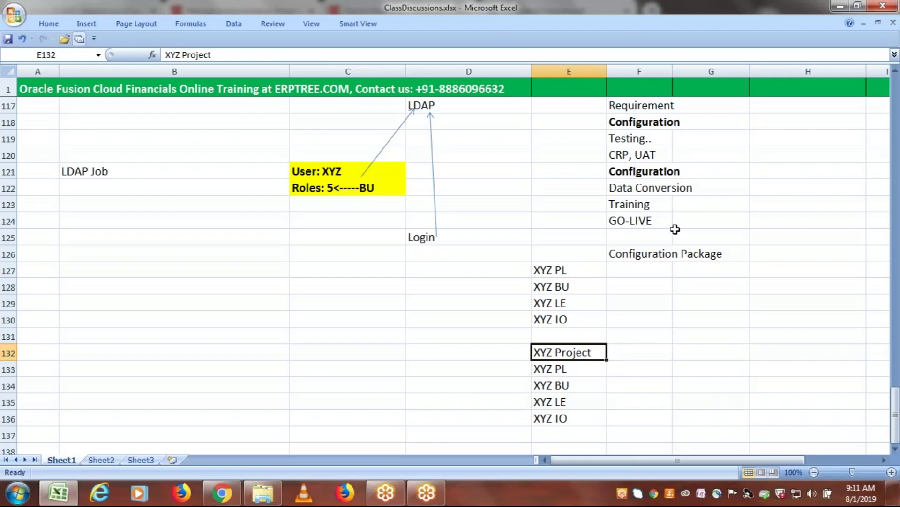
click(639, 255)
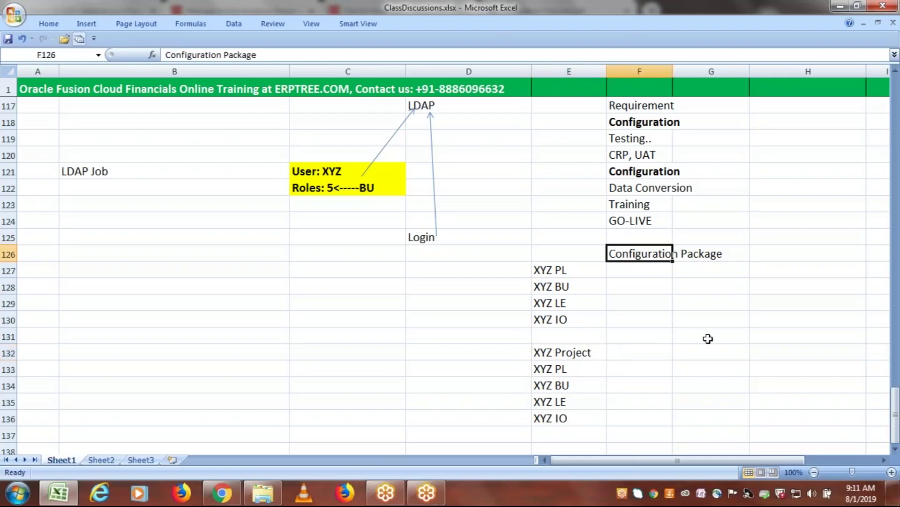
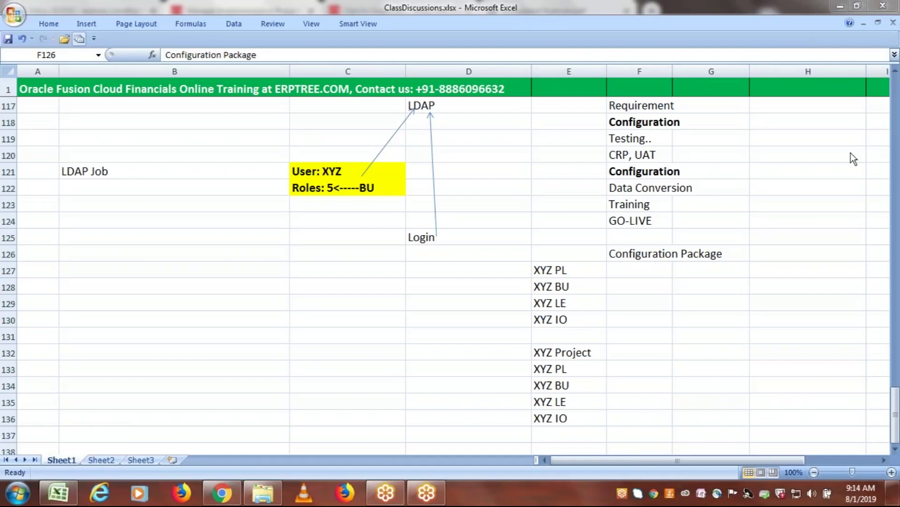
Step: Review the Excel phase notes around cell G120, then switch to the Implementation Projects browser window
click(896, 413)
click(636, 271)
key(Down)
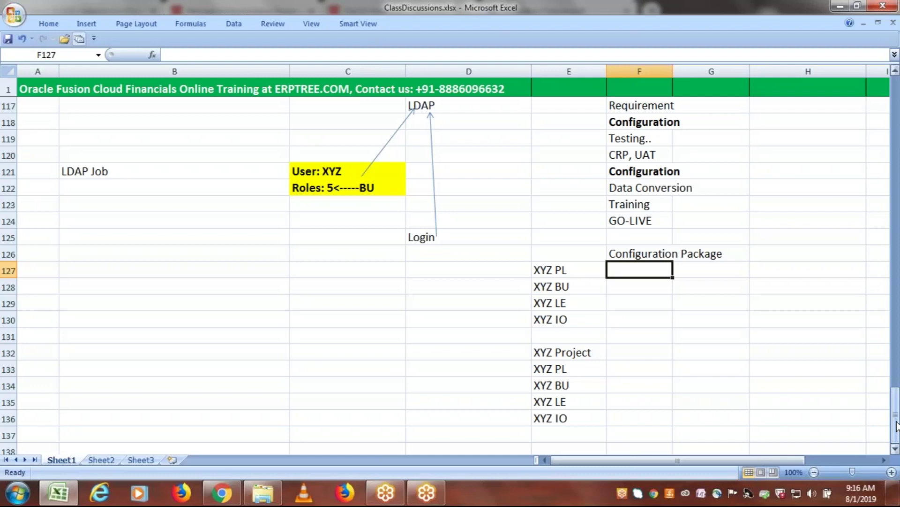
drag(897, 426, 897, 392)
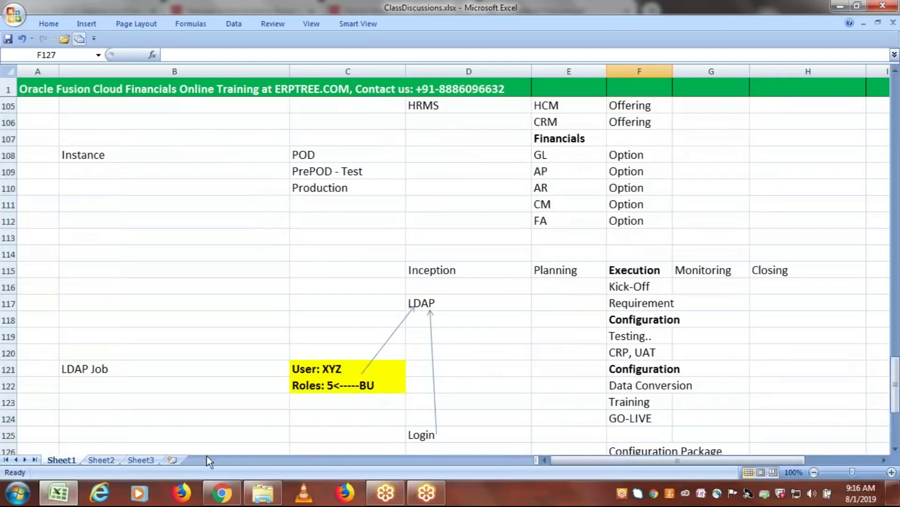
mouse_move(224, 494)
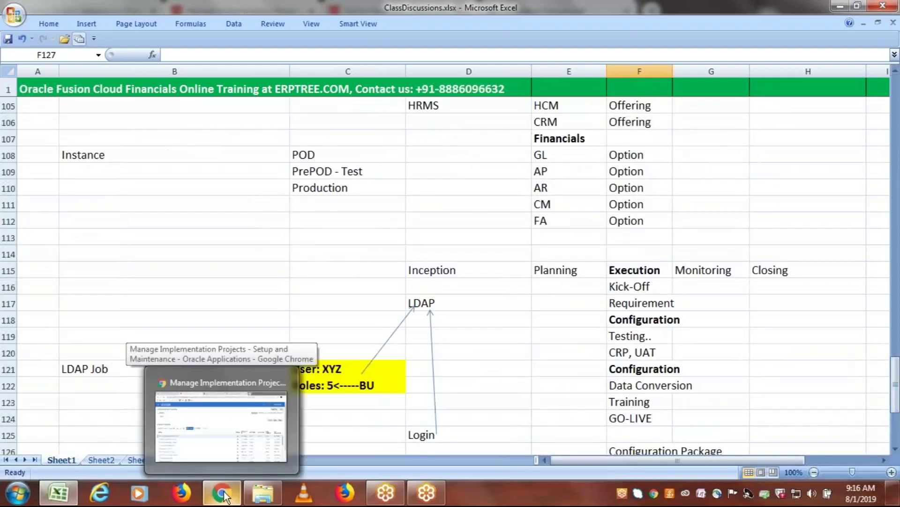
click(697, 349)
drag(896, 382, 896, 408)
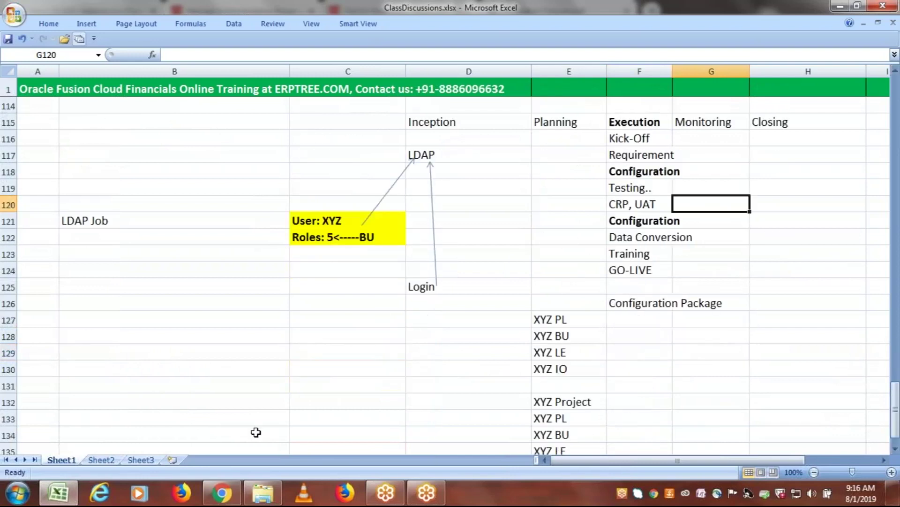
click(224, 496)
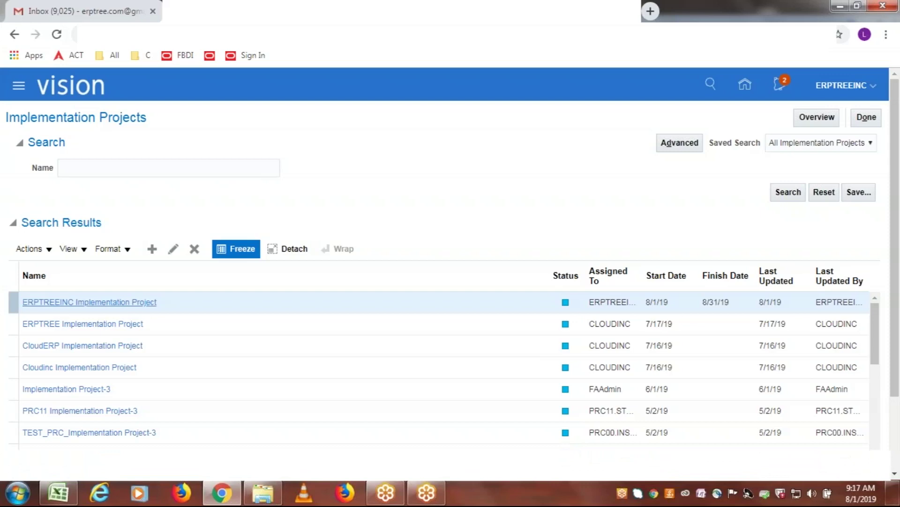
Step: Open the ERPTREEINC Implementation Project from the search results
click(90, 302)
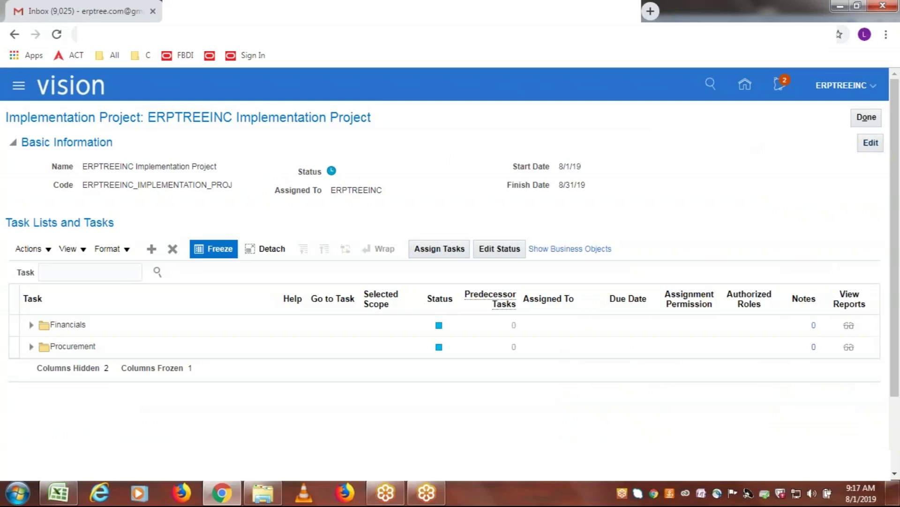
drag(115, 144, 24, 148)
Step: Edit the ERPTREEINC basic information, reviewing the project name, code and description
click(871, 142)
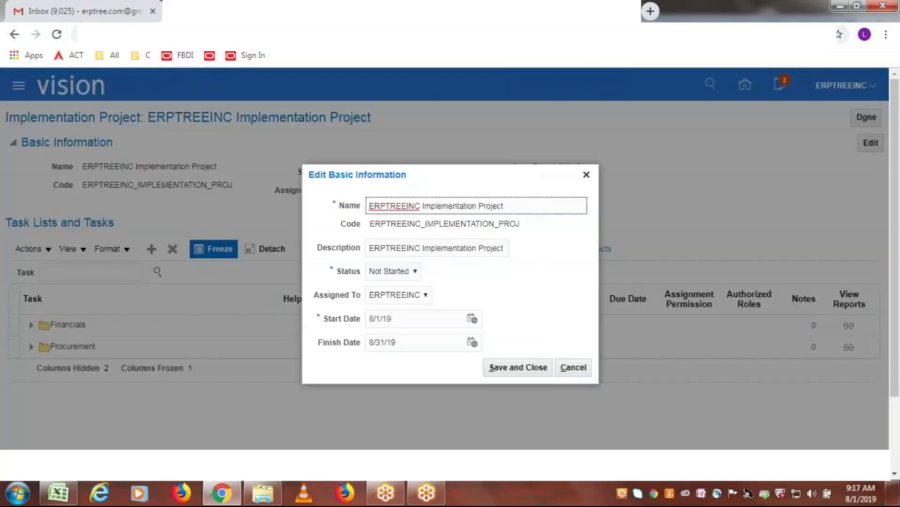
click(519, 204)
double_click(457, 224)
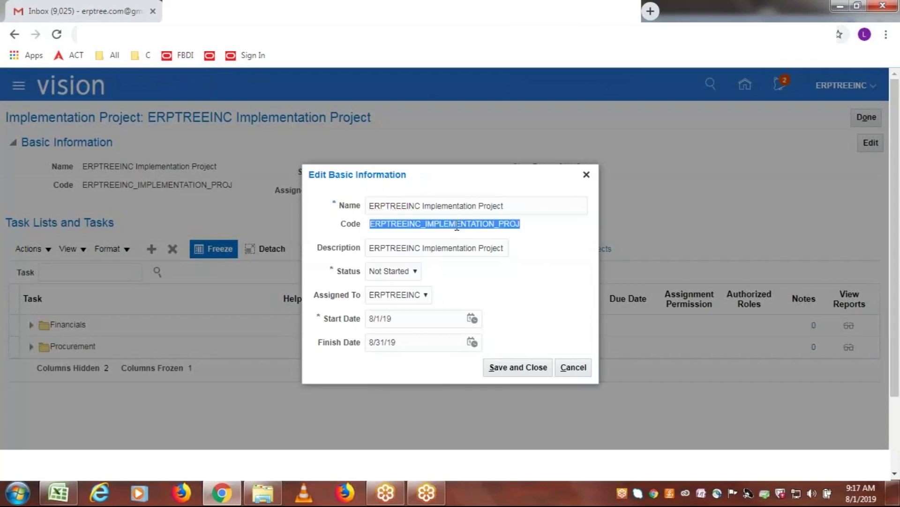
click(450, 252)
triple_click(450, 251)
click(427, 280)
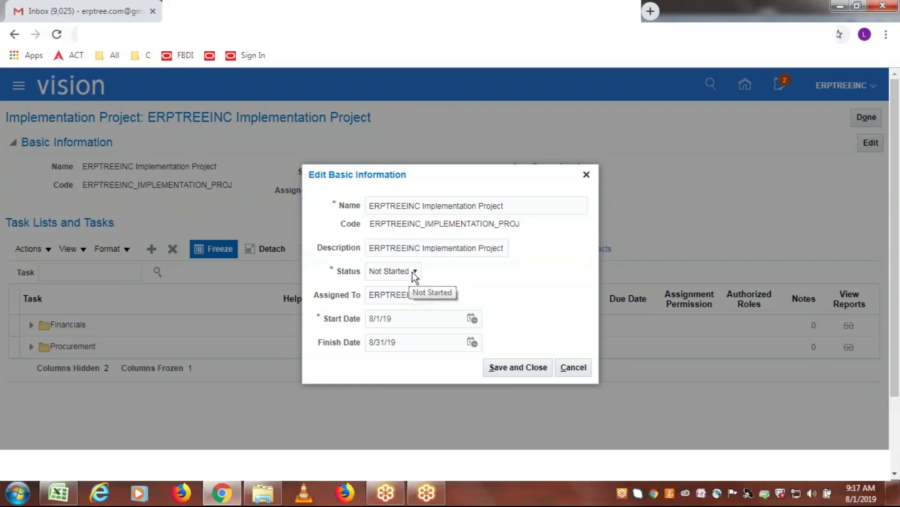
Step: Set the project status to In Progress and save the basic information
click(412, 272)
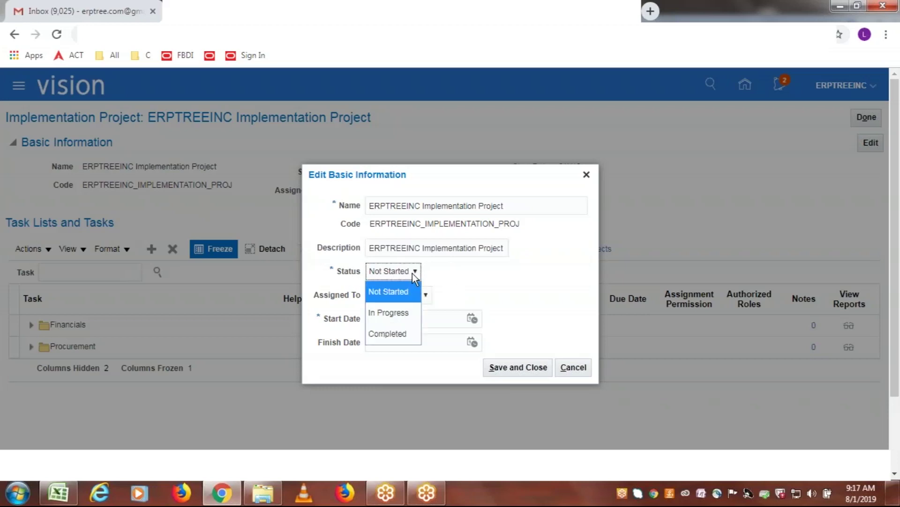
click(400, 312)
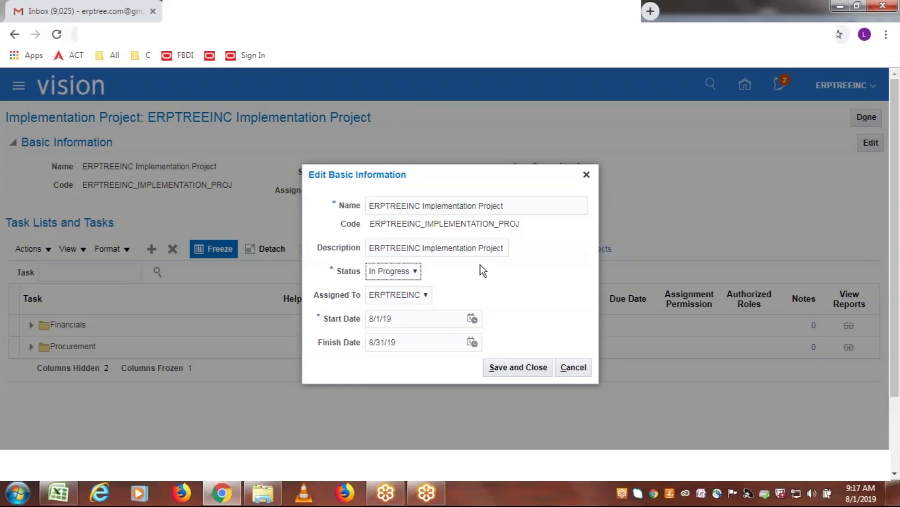
click(415, 272)
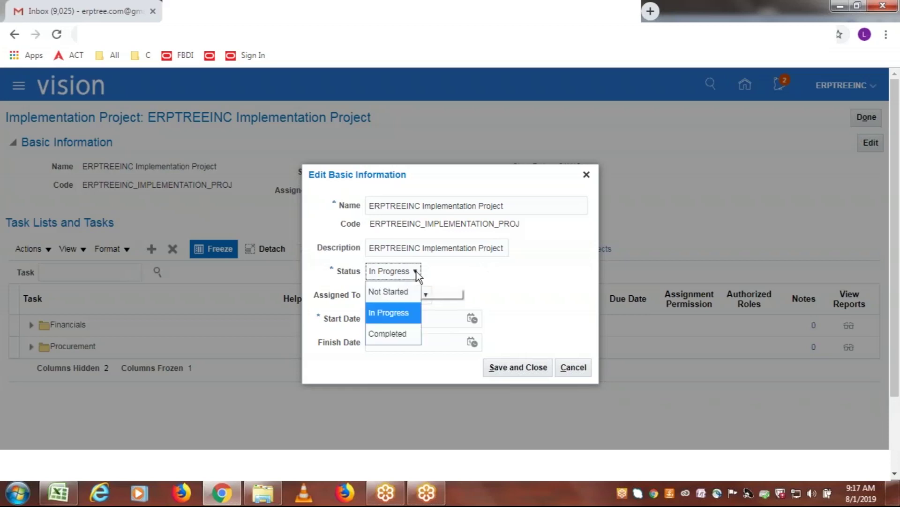
click(404, 334)
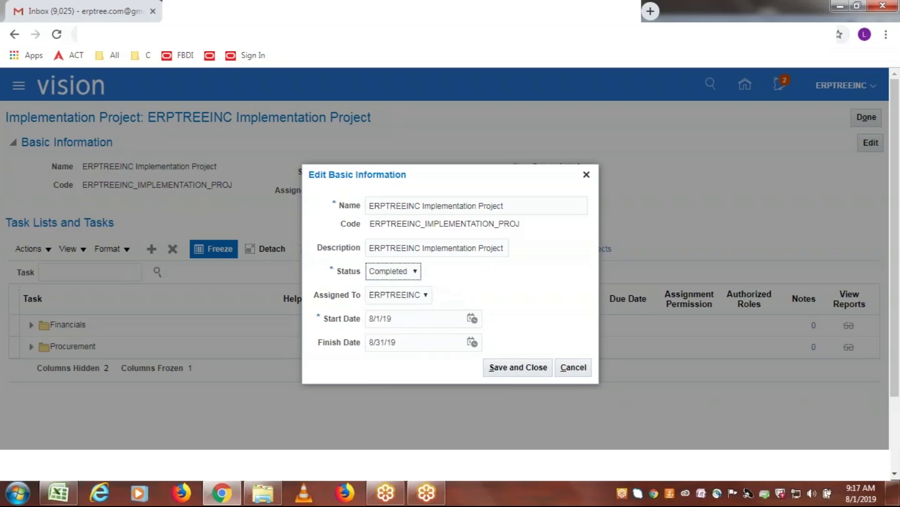
click(413, 271)
click(396, 313)
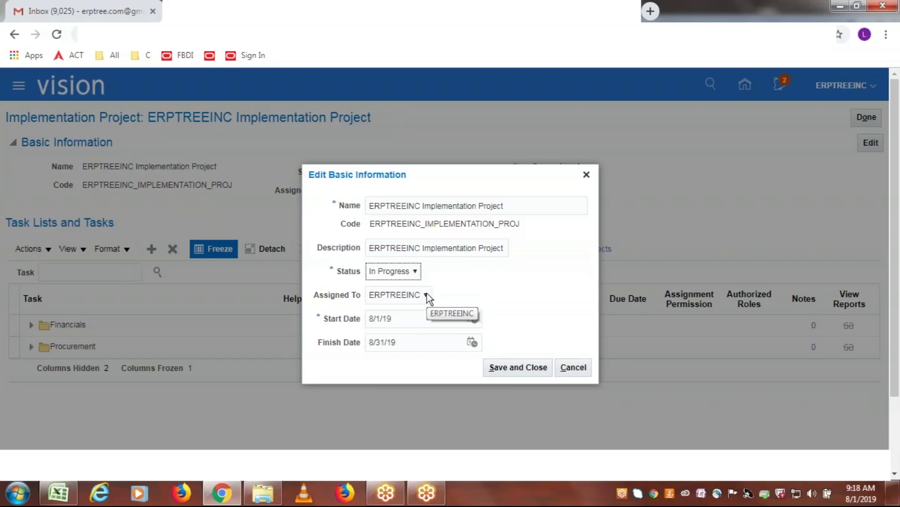
click(500, 274)
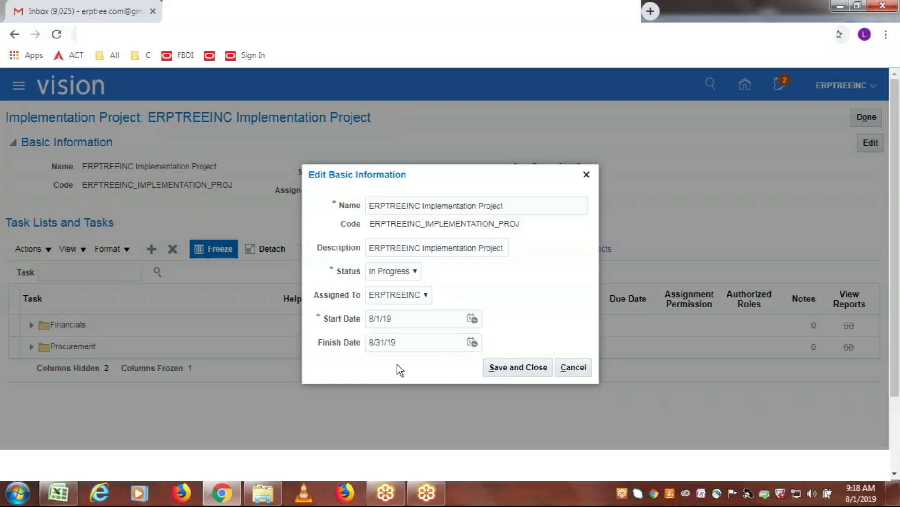
click(509, 368)
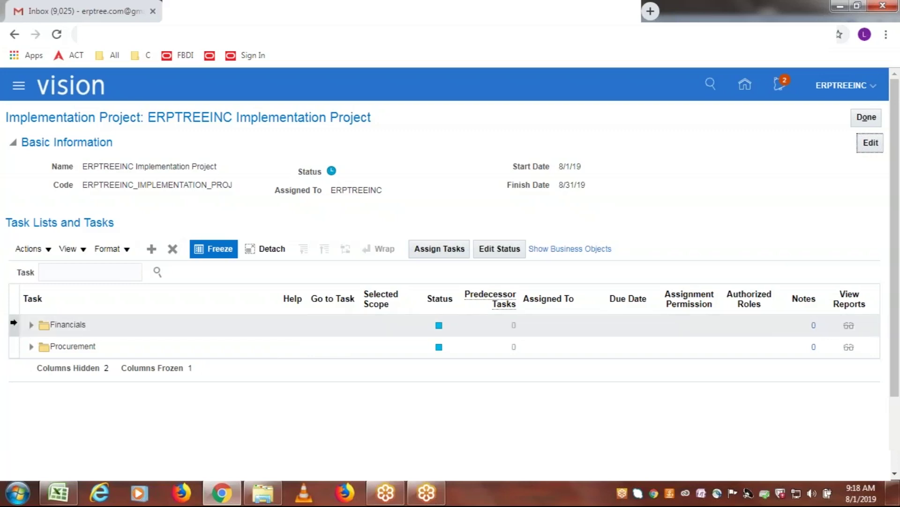
click(13, 322)
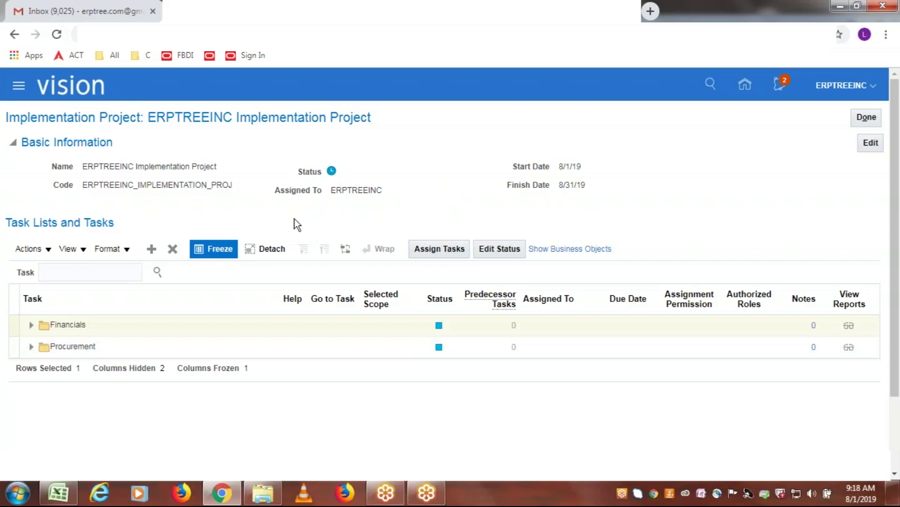
click(31, 325)
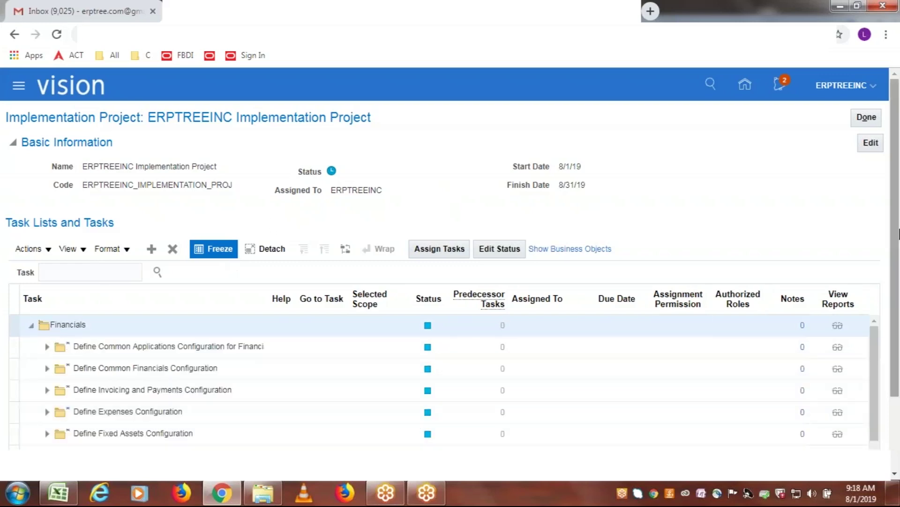
scroll(899, 205, down, 2)
drag(877, 255, 879, 282)
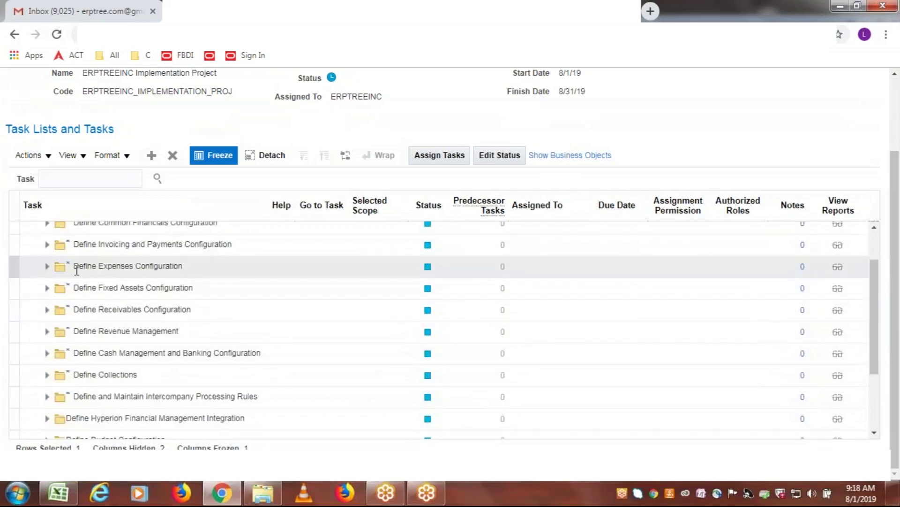
click(123, 281)
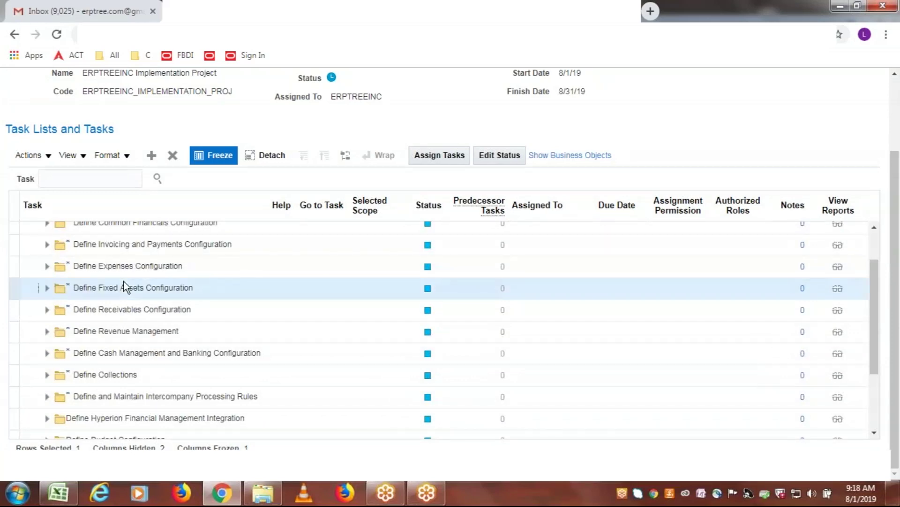
click(134, 309)
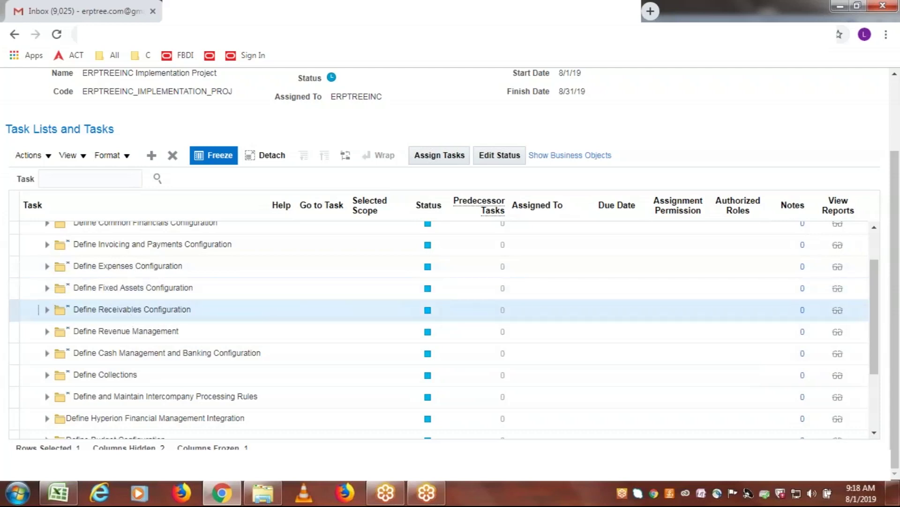
click(135, 334)
click(136, 373)
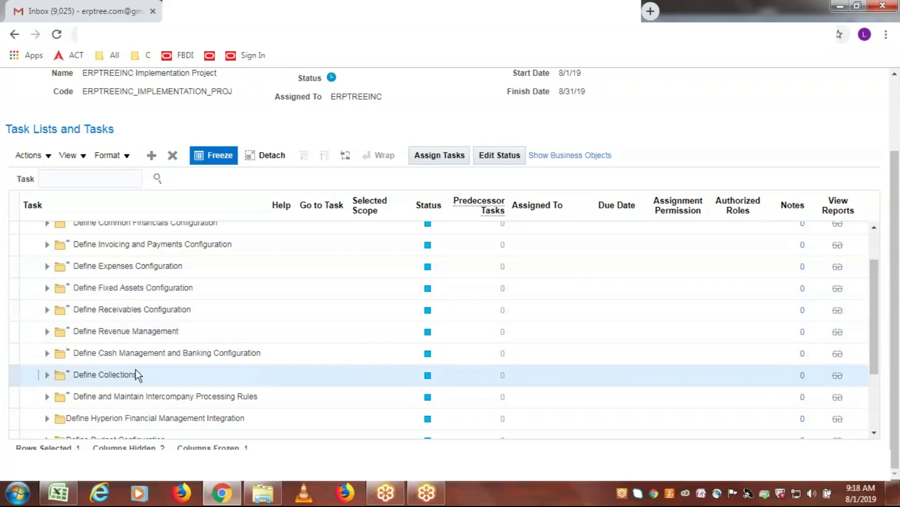
click(165, 246)
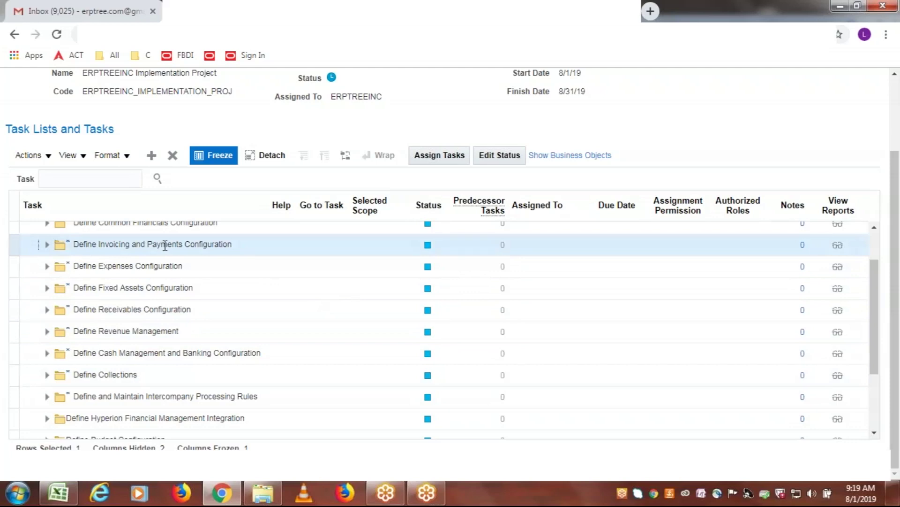
drag(874, 331, 874, 297)
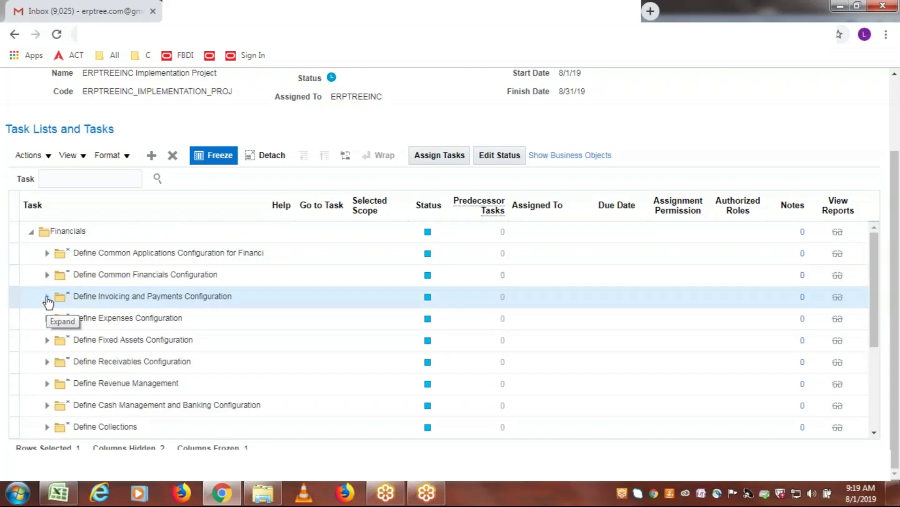
Step: Expand Define Invoicing and Payments Configuration and then its Define Payables task list
click(47, 298)
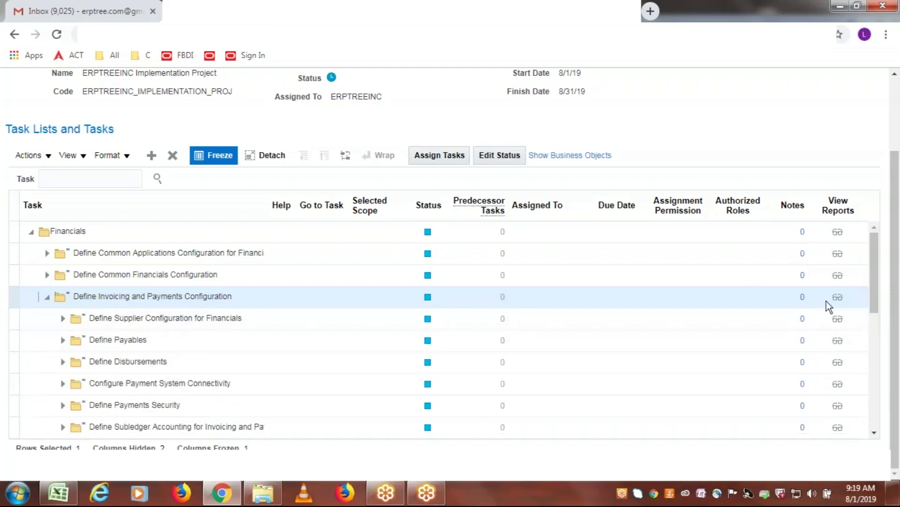
drag(879, 270, 879, 283)
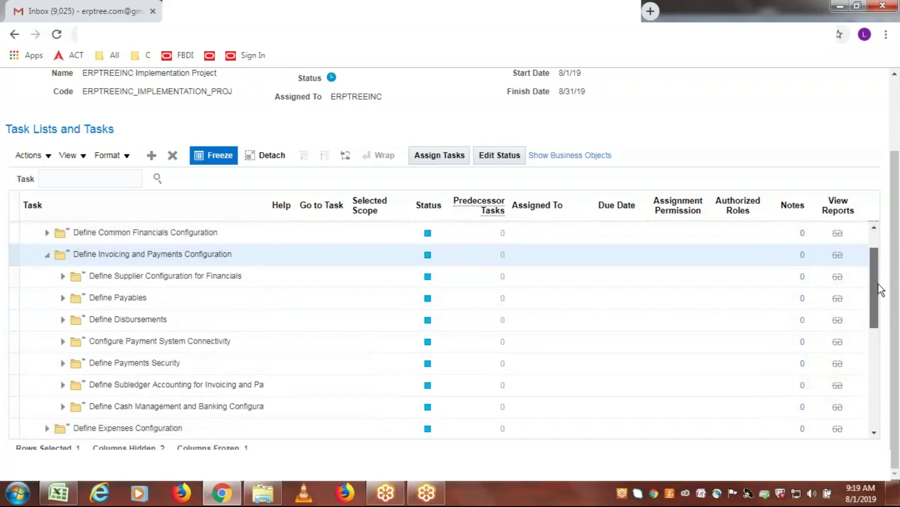
click(62, 301)
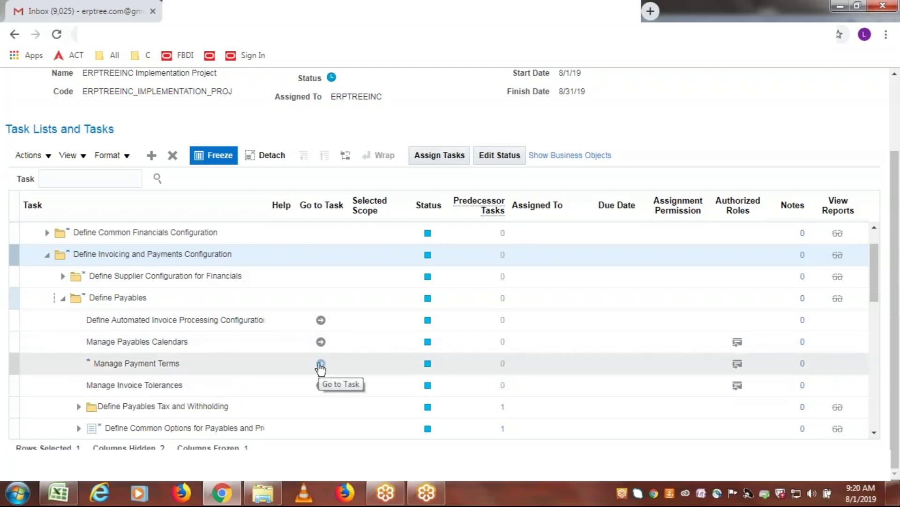
Step: Open the Manage Payment Terms task, then return to the project's Task search field
click(321, 364)
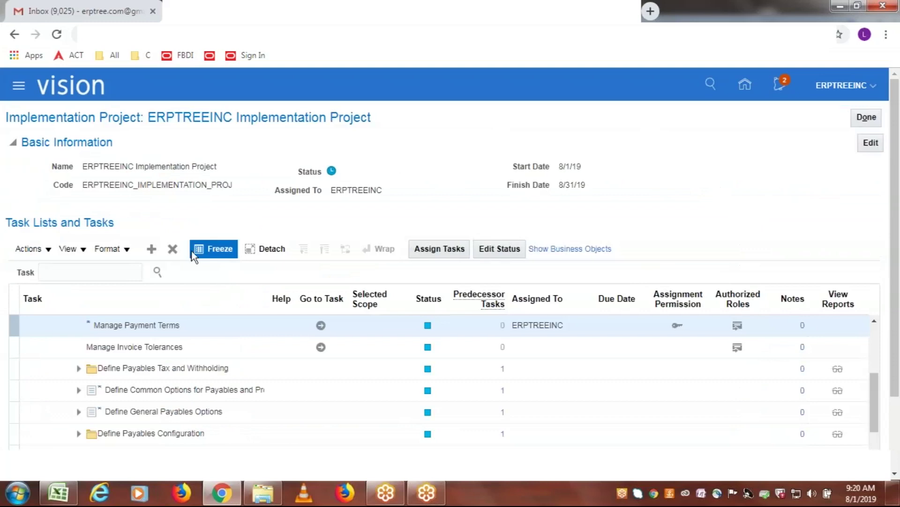
drag(874, 410, 880, 368)
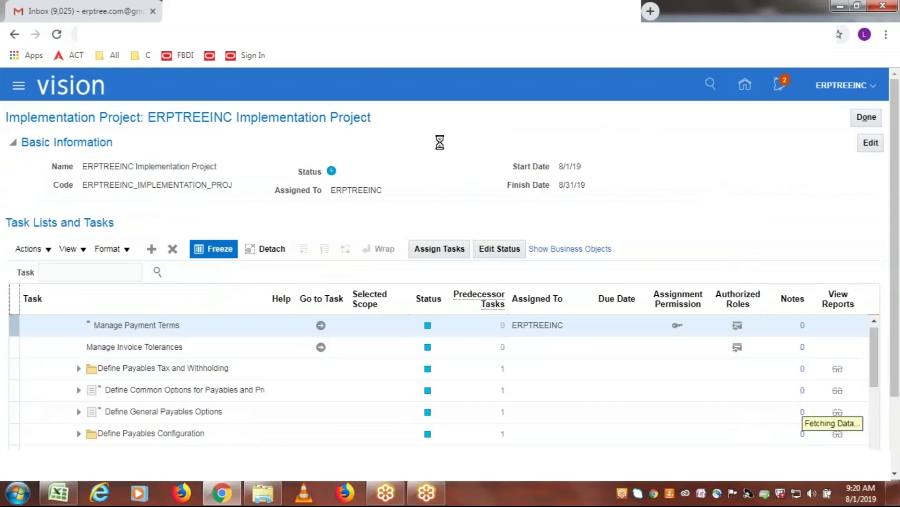
click(88, 273)
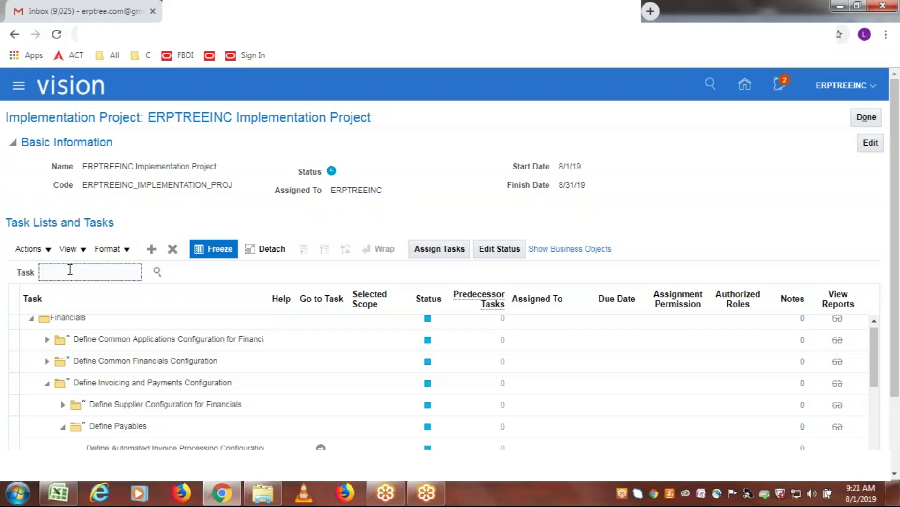
Step: Enter 'Accounting Calendar' in the Task search field
text(a)
key(BackSpace)
text(Accounting Calendar)
scroll(897, 219, down, 1)
scroll(897, 219, down, 1)
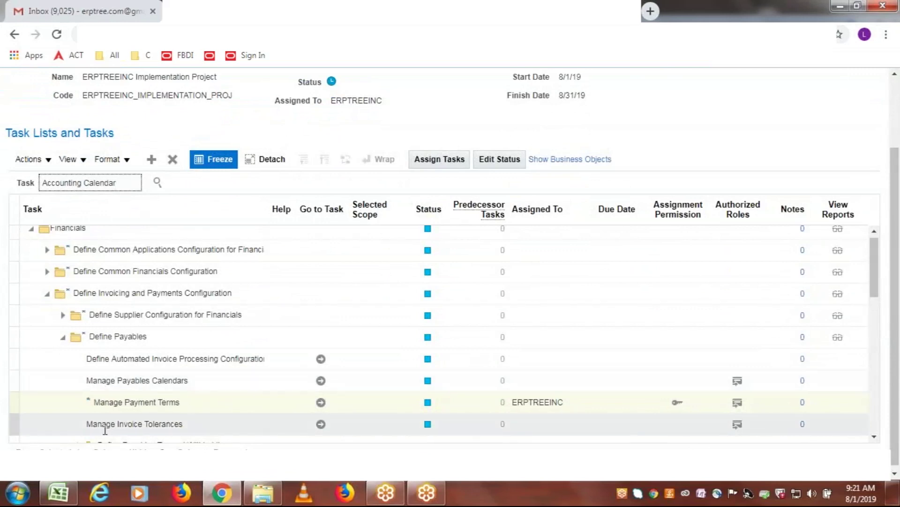
Step: Select the Manage Payables Calendars, Payment Terms, Invoice Tolerances and Automated Invoice Processing tasks
click(186, 388)
click(187, 403)
click(191, 422)
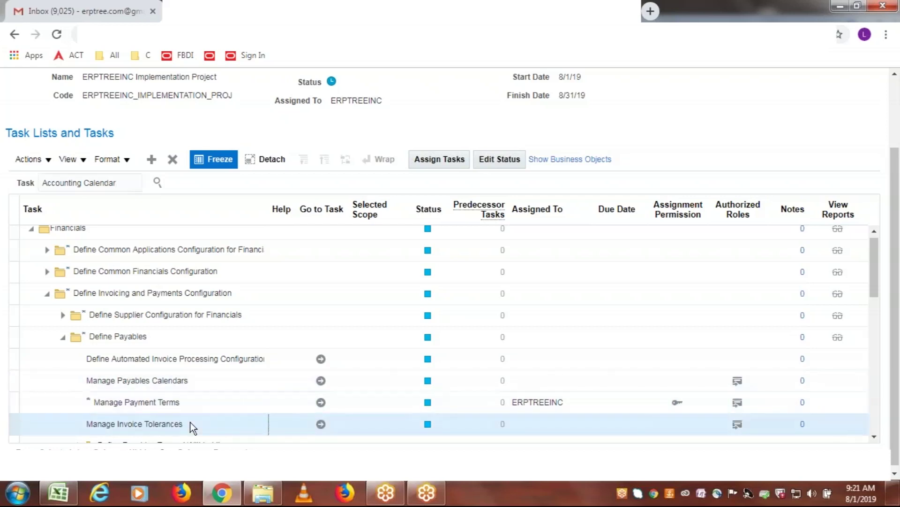
click(233, 356)
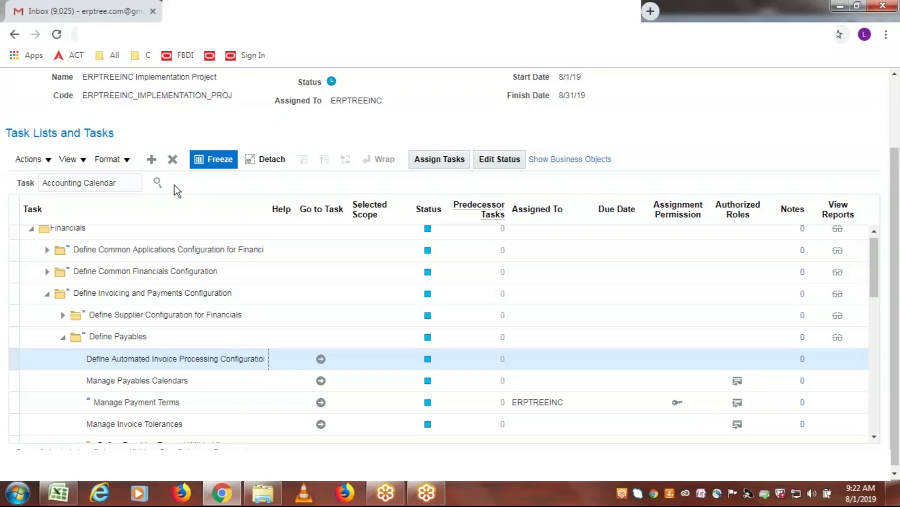
click(157, 182)
Step: Run the task search for Accounting Calendar
click(158, 182)
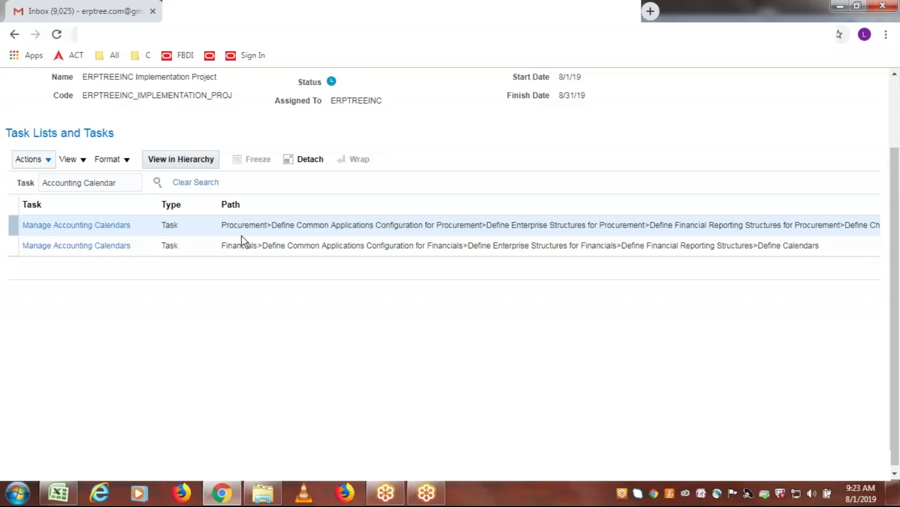
Step: Select the Financials Manage Accounting Calendars result and show Define Calendars in its hierarchy
click(99, 249)
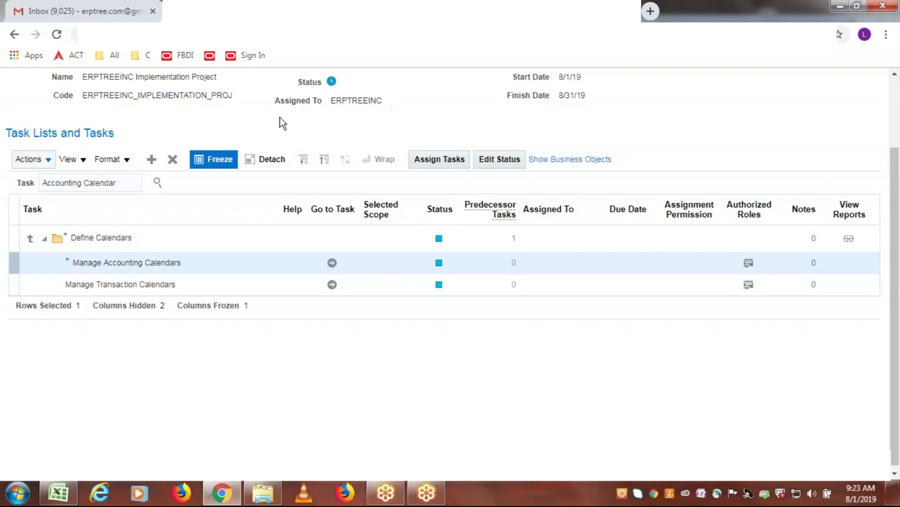
click(31, 243)
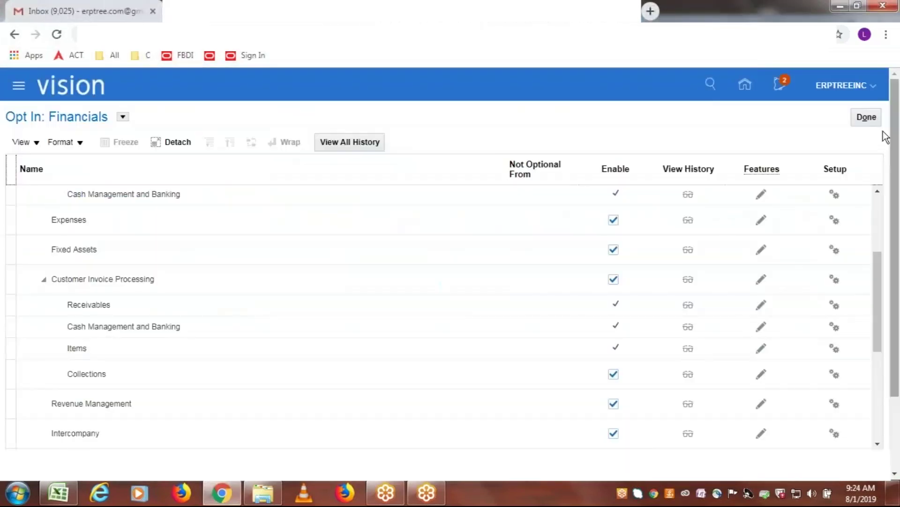
click(866, 118)
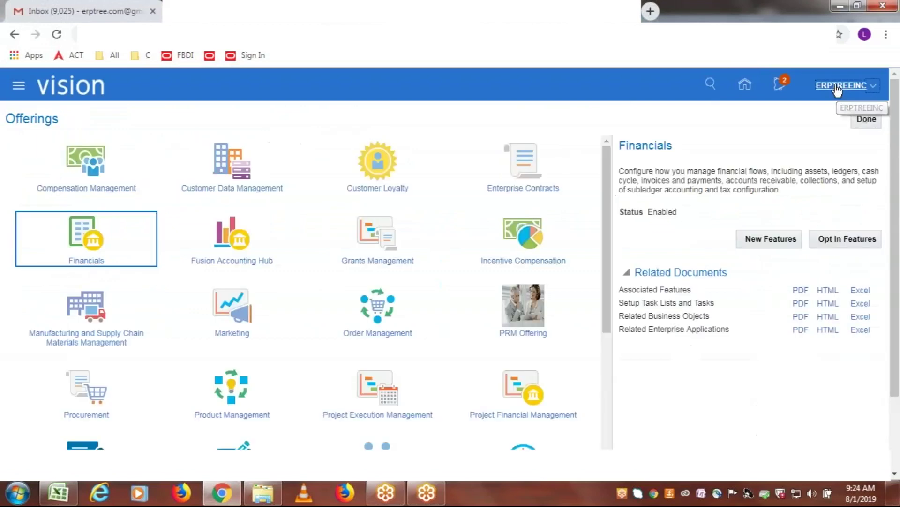
click(837, 86)
click(664, 298)
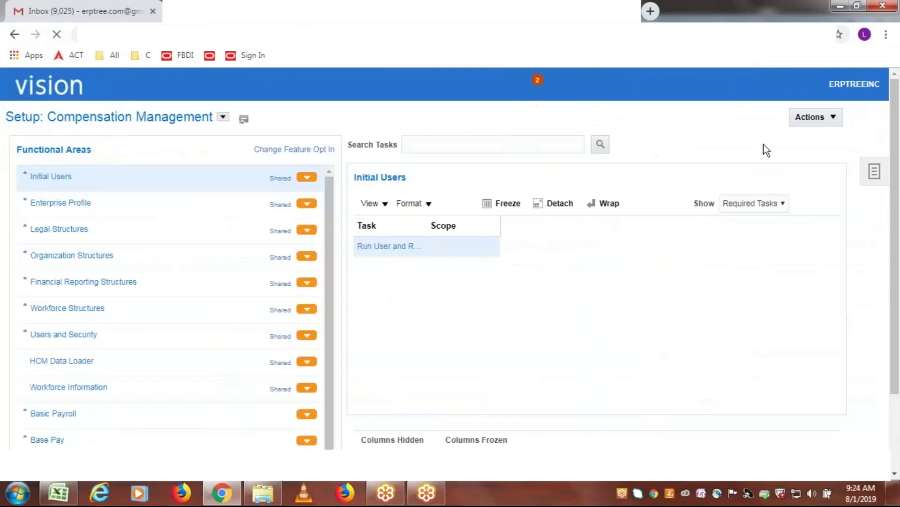
click(872, 172)
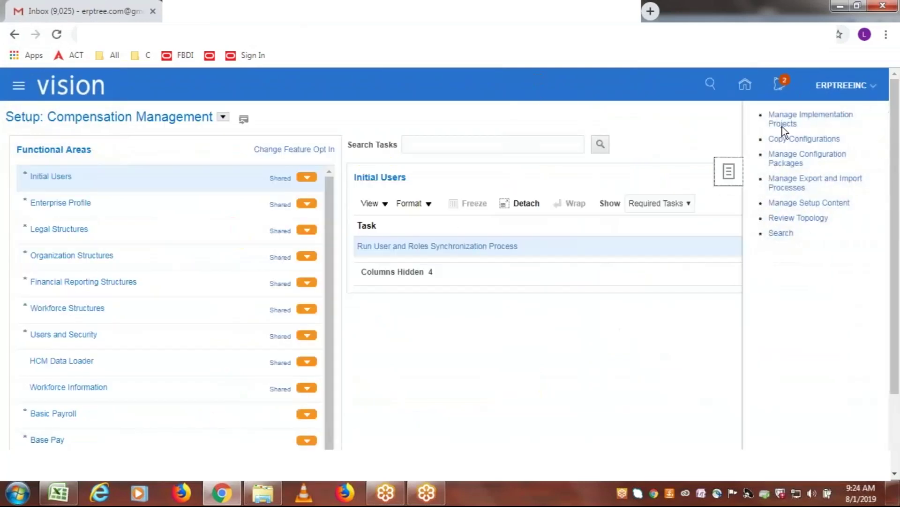
click(788, 121)
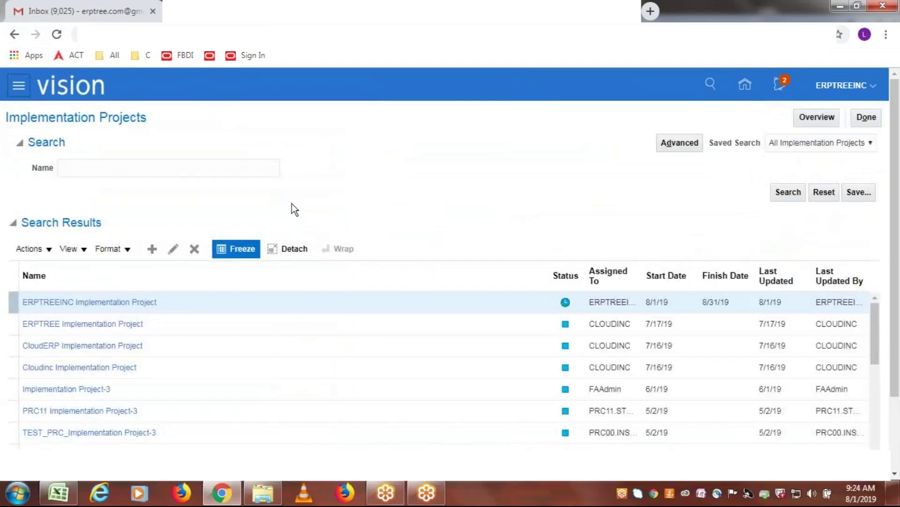
click(116, 302)
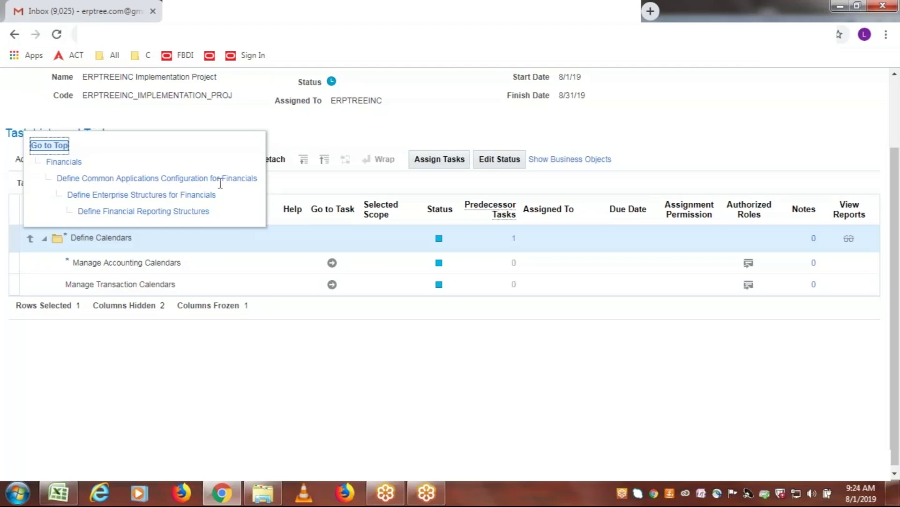
Step: Expand the Financials tree, widen the Task column, and expand Define Common Applications Configuration for Financials
key(Return)
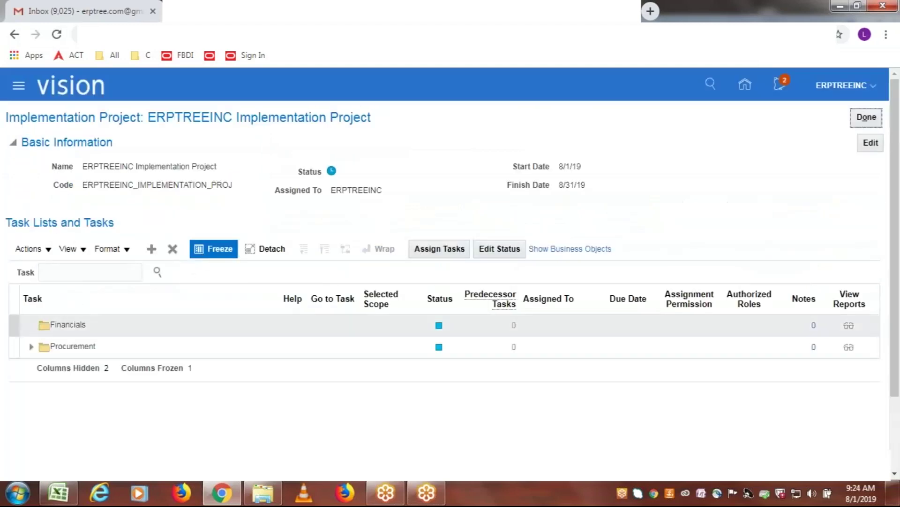
click(32, 327)
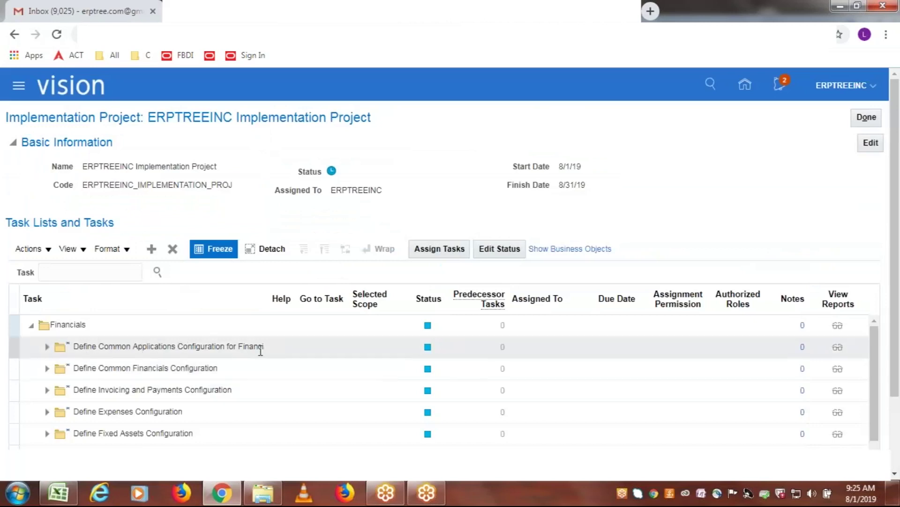
drag(267, 298, 324, 299)
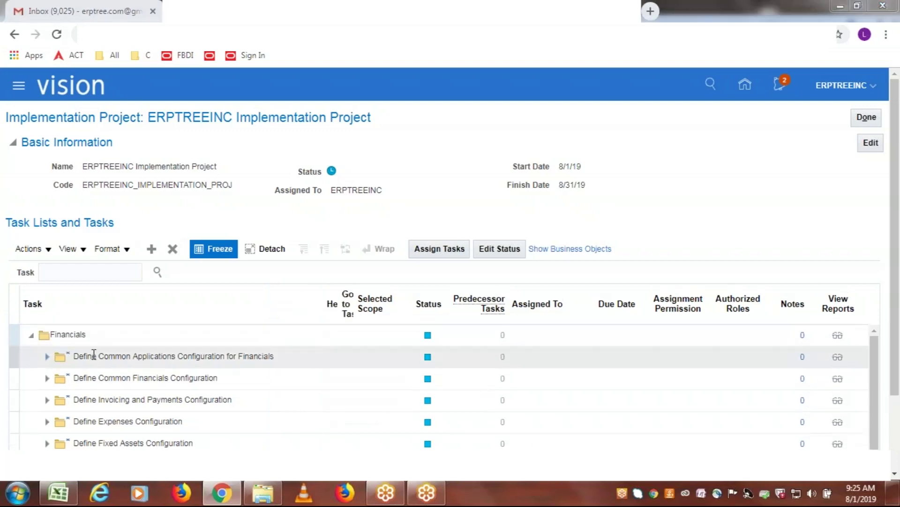
click(47, 357)
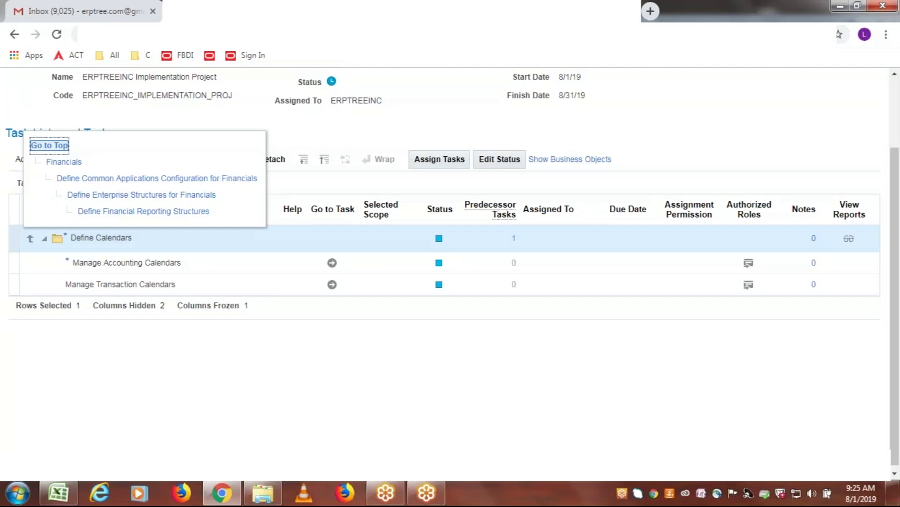
Step: Expand Define Enterprise Structures for Financials in the full task tree
key(Return)
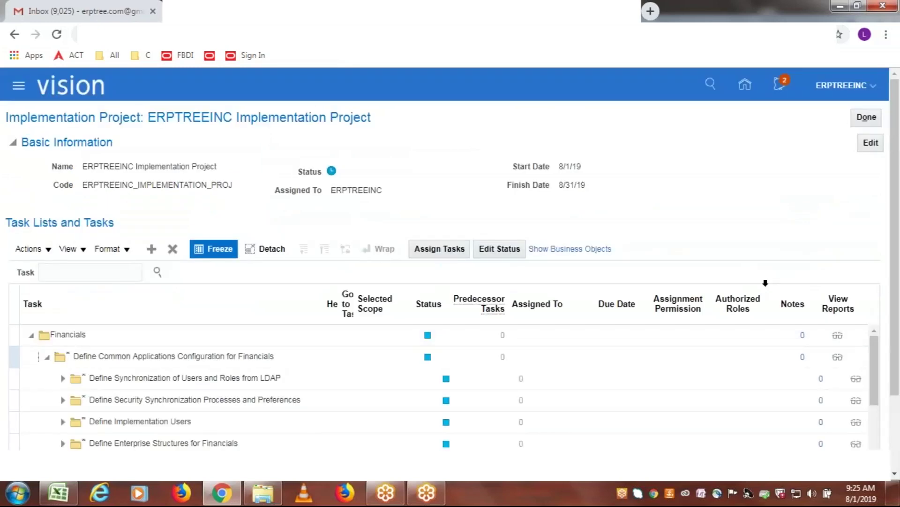
click(127, 443)
scroll(895, 244, down, 2)
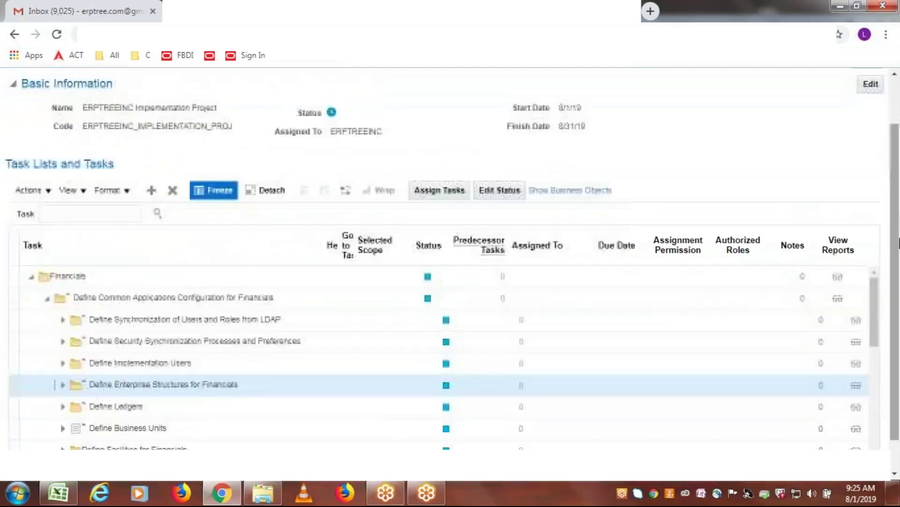
click(62, 385)
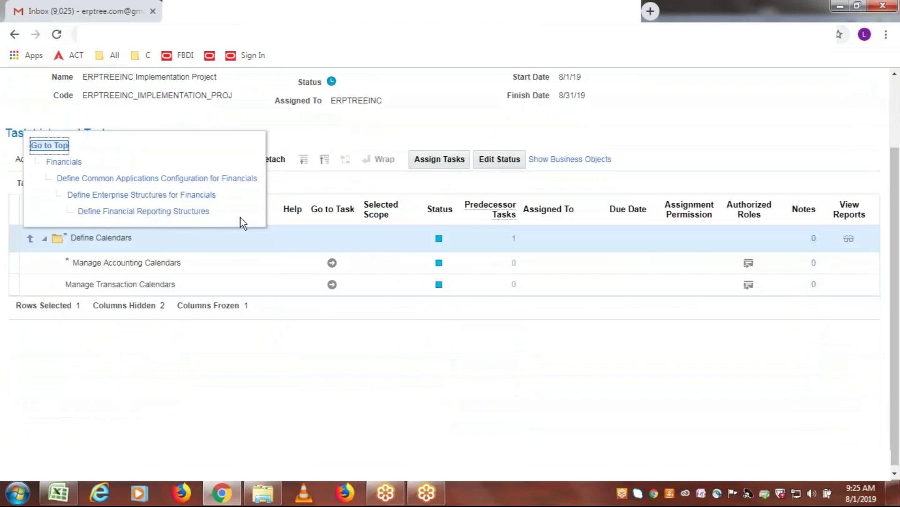
key(Return)
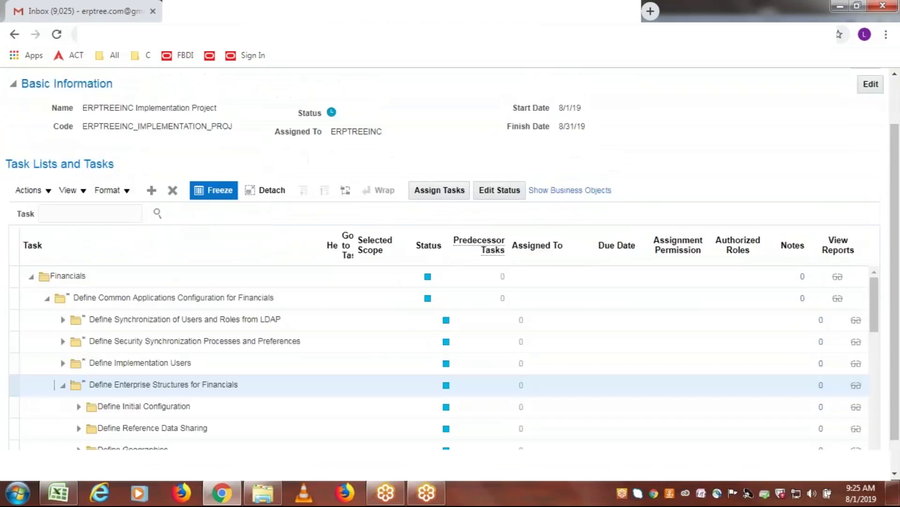
drag(876, 285, 876, 303)
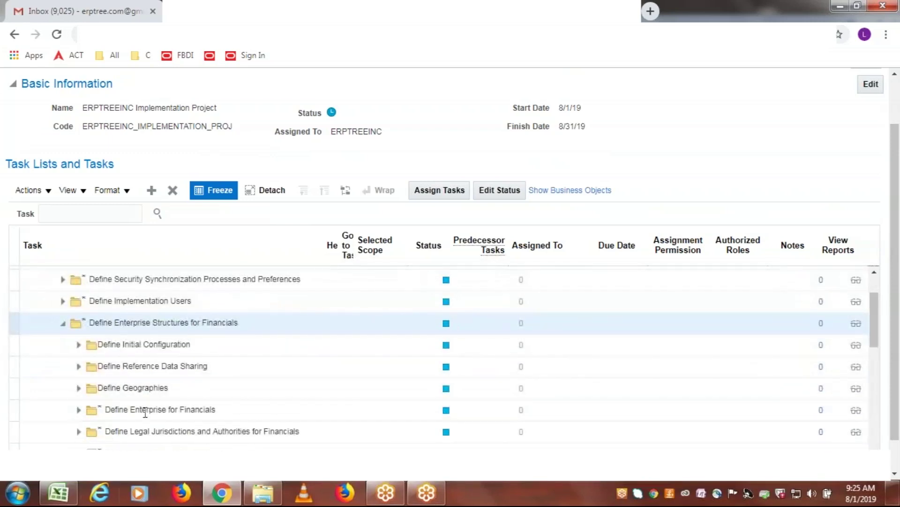
drag(879, 303, 876, 334)
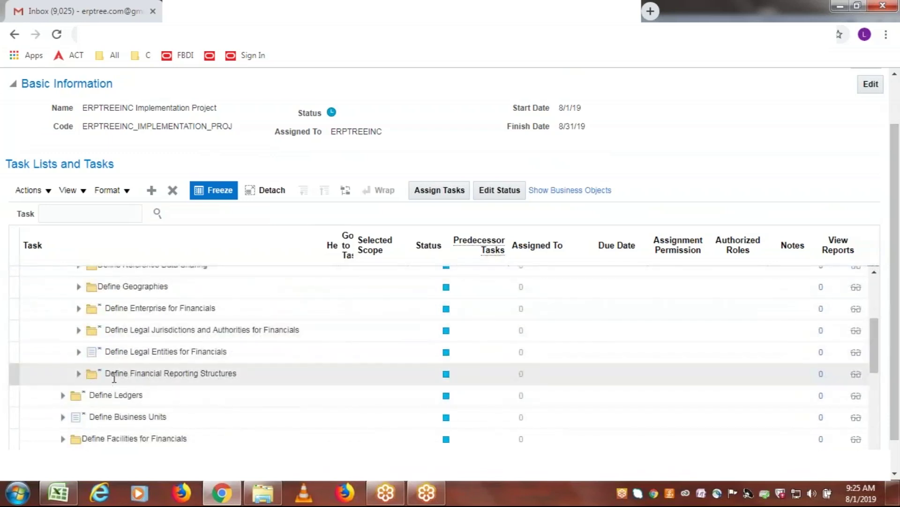
Step: Expand Define Financial Reporting Structures and Define Calendars to reveal the calendar tasks
click(79, 374)
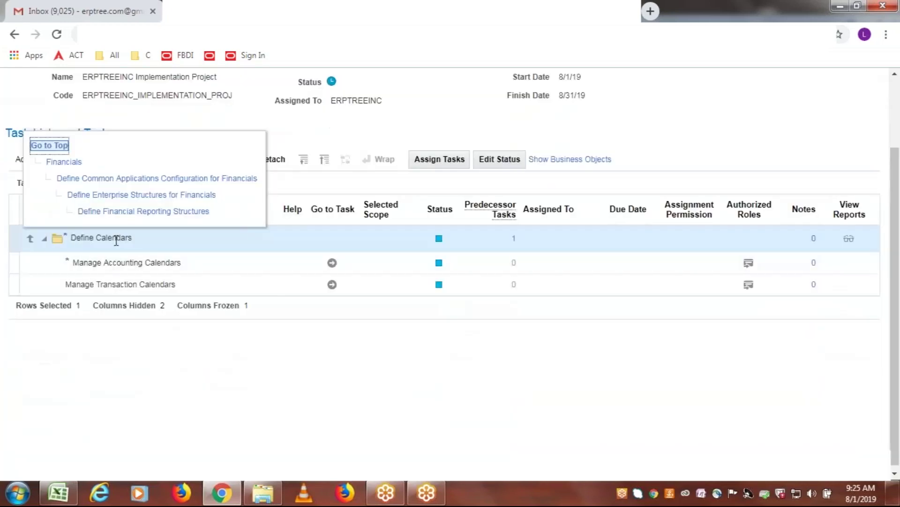
click(49, 146)
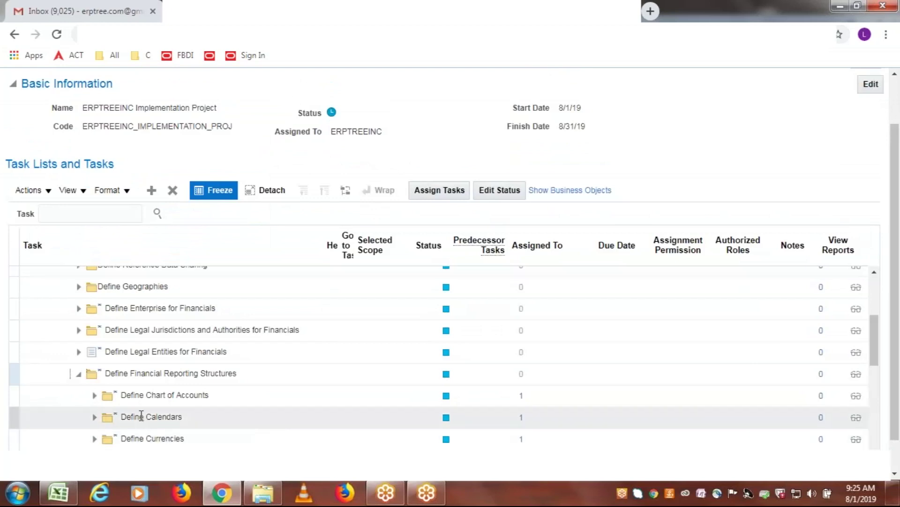
click(95, 420)
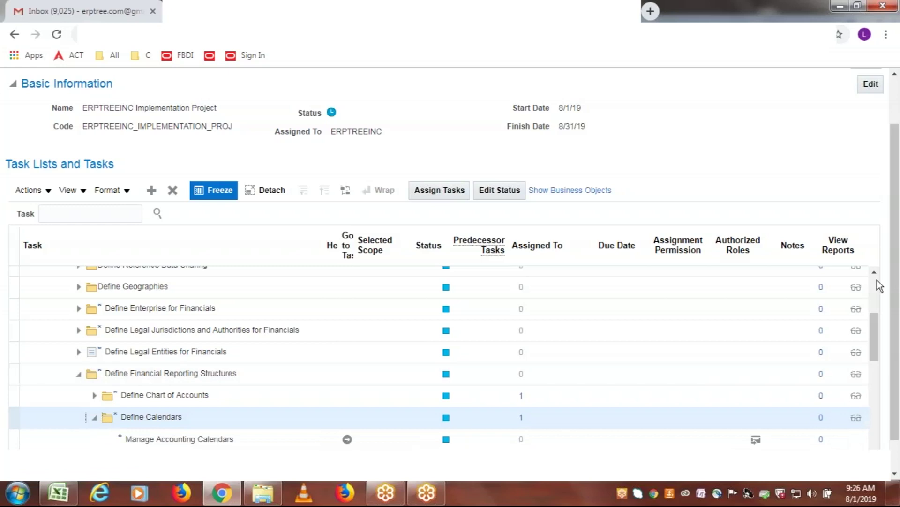
scroll(896, 349, down, 1)
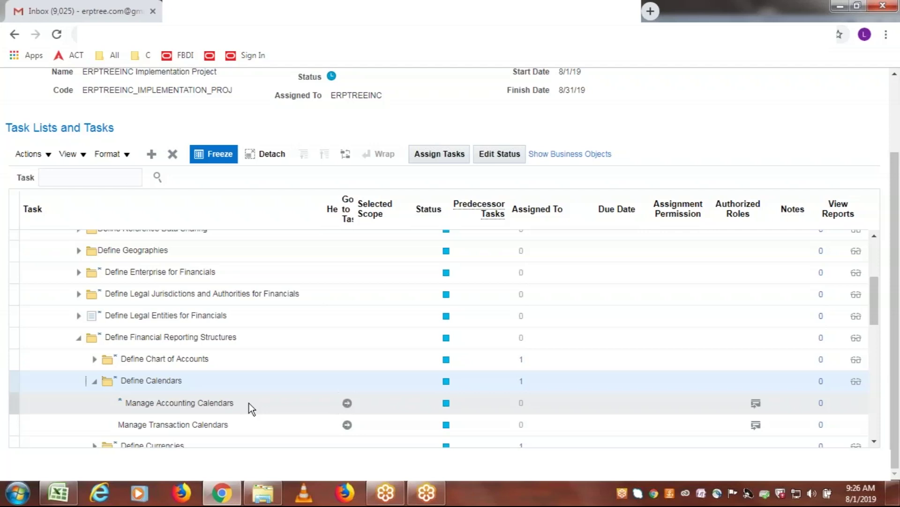
drag(874, 300, 885, 267)
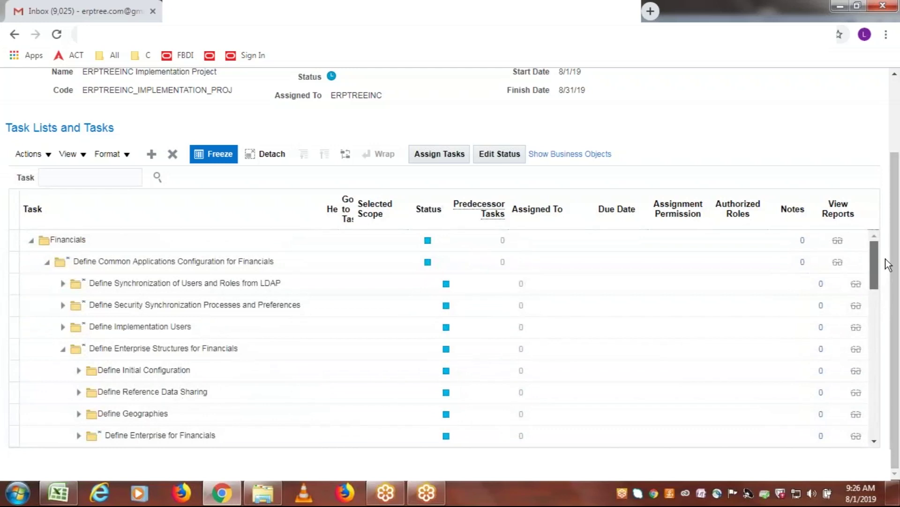
mouse_move(888, 264)
mouse_down()
mouse_move(893, 349)
mouse_move(889, 272)
mouse_up()
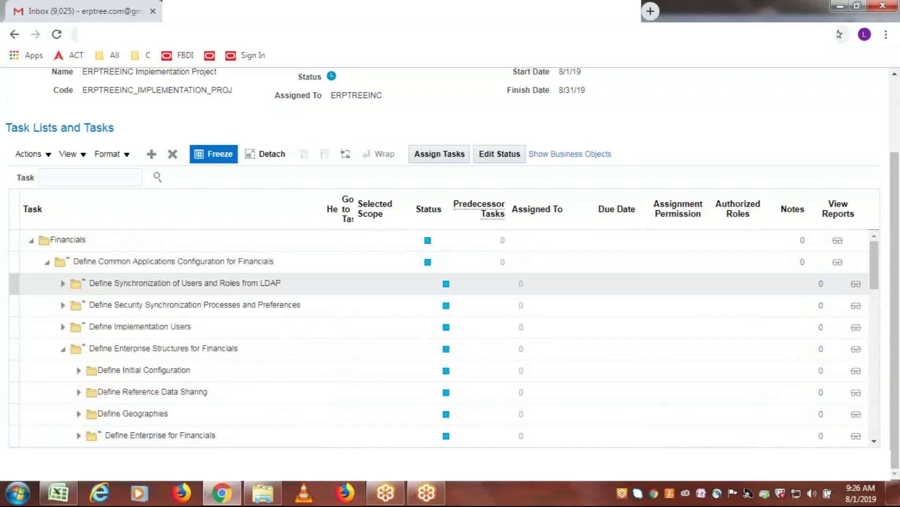
click(46, 263)
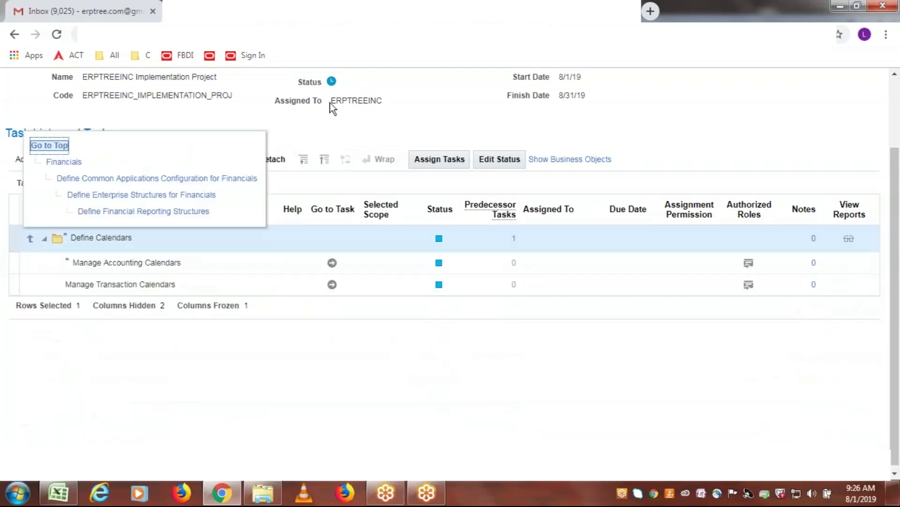
Step: Collapse the Define Common Applications Configuration for Financials branch back to the Financials task lists
click(331, 124)
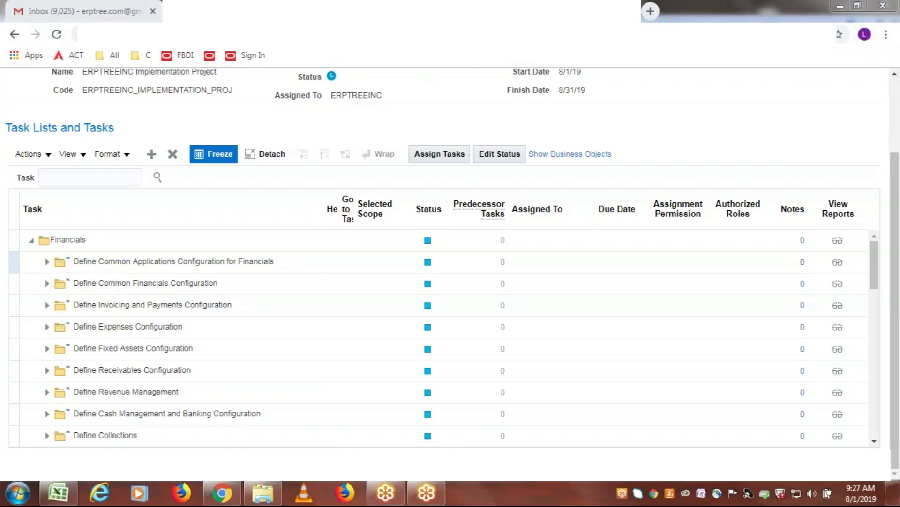
Step: Exit the ERPTREEINC project and the Implementation Projects list, then show the setup Tasks panel
scroll(861, 160, up, 2)
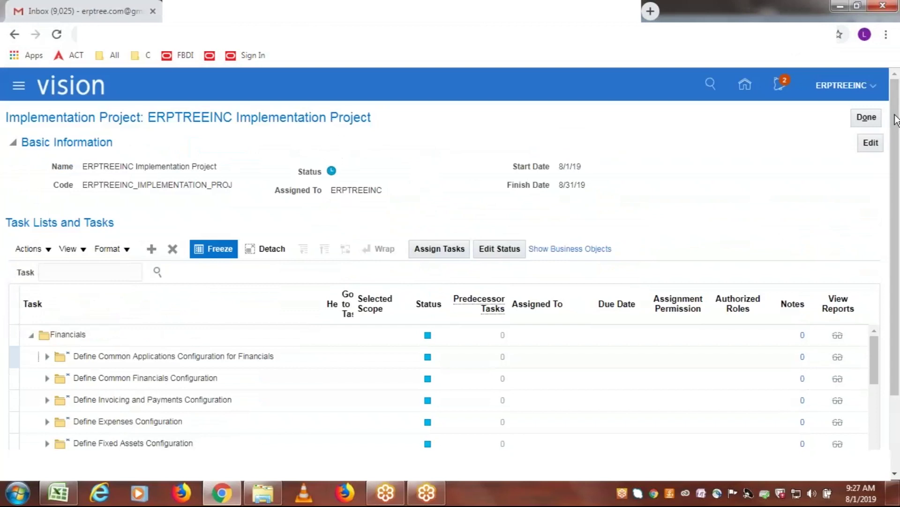
click(872, 119)
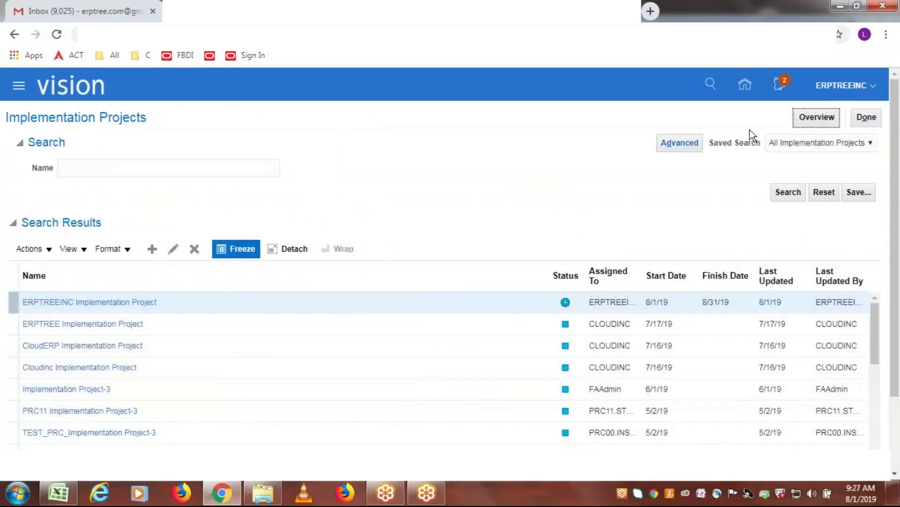
click(867, 117)
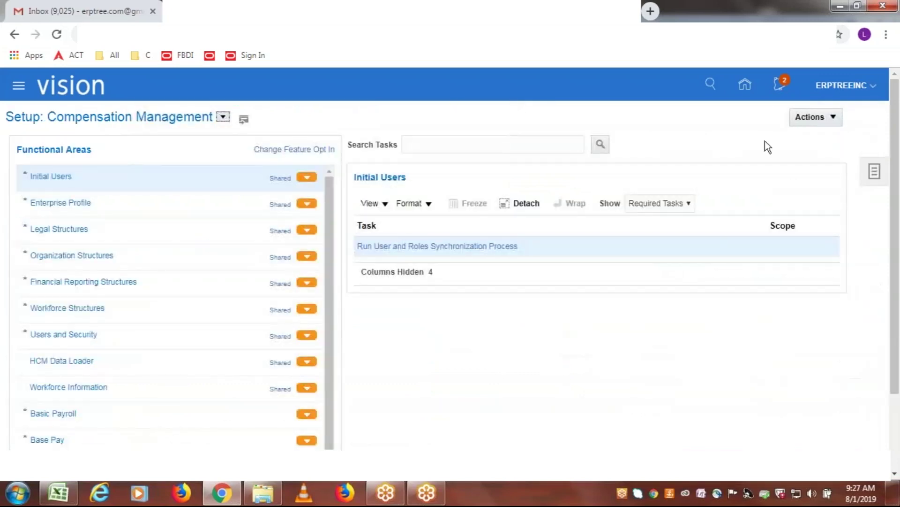
click(875, 171)
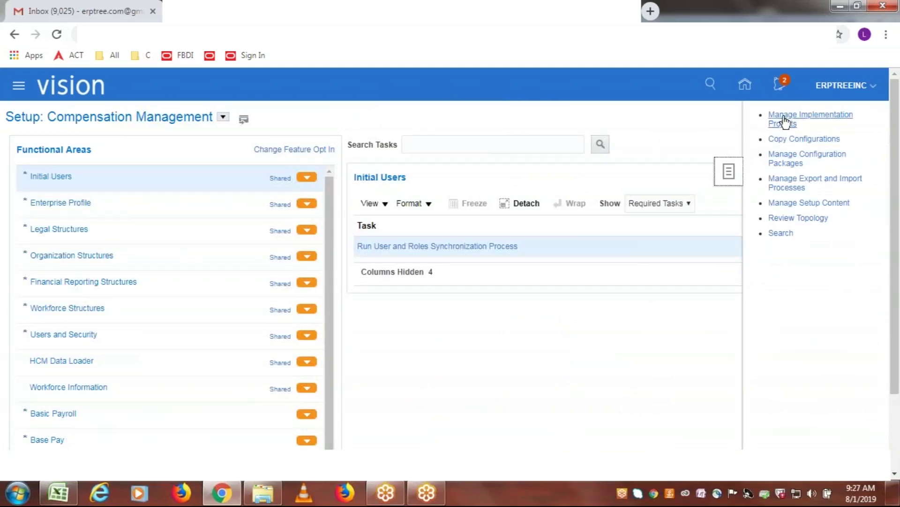
Step: Search setup tasks for 'accounting cal' and open Manage Accounting Calendars
click(782, 233)
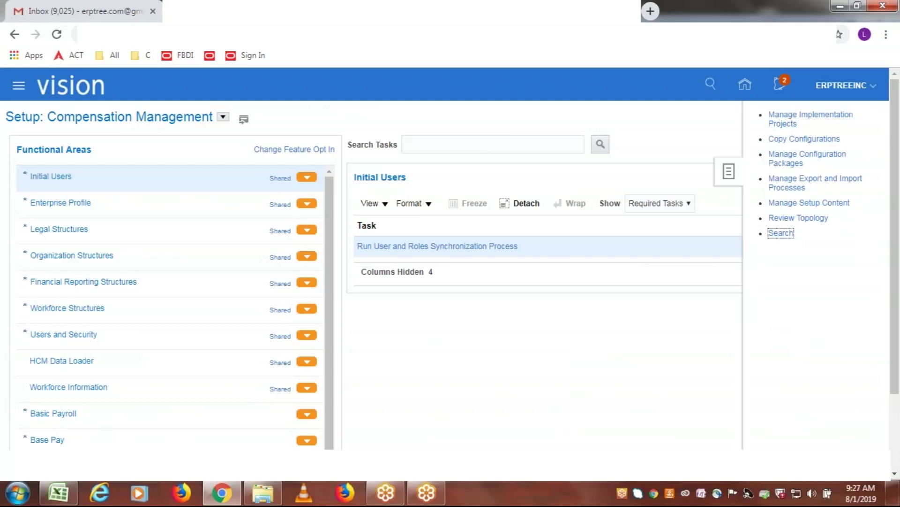
click(375, 147)
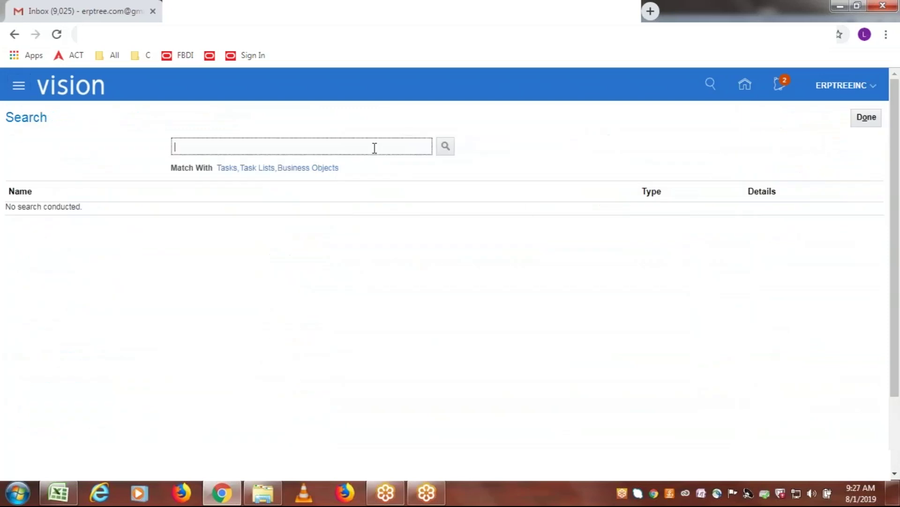
text(accounting cal)
click(447, 147)
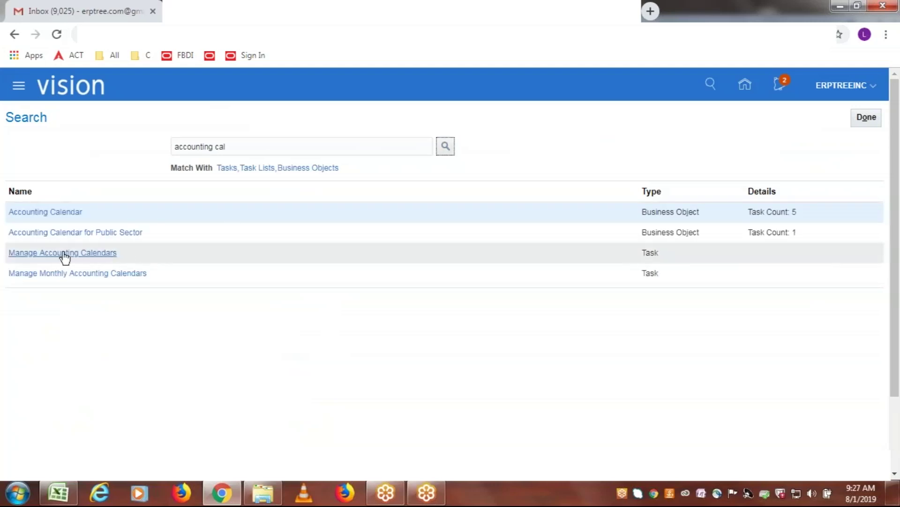
click(106, 256)
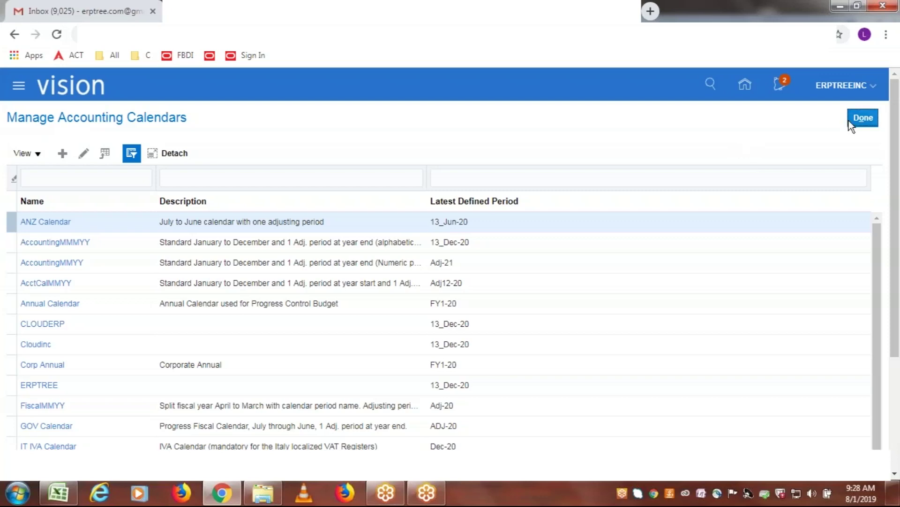
click(860, 118)
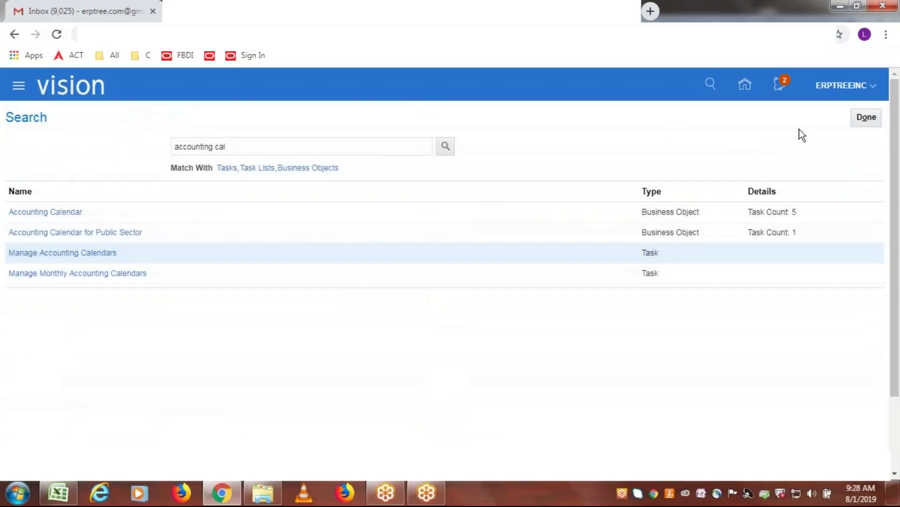
Step: Return from Search to the ERPTREEINC project and launch Notepad from the Start menu
click(868, 118)
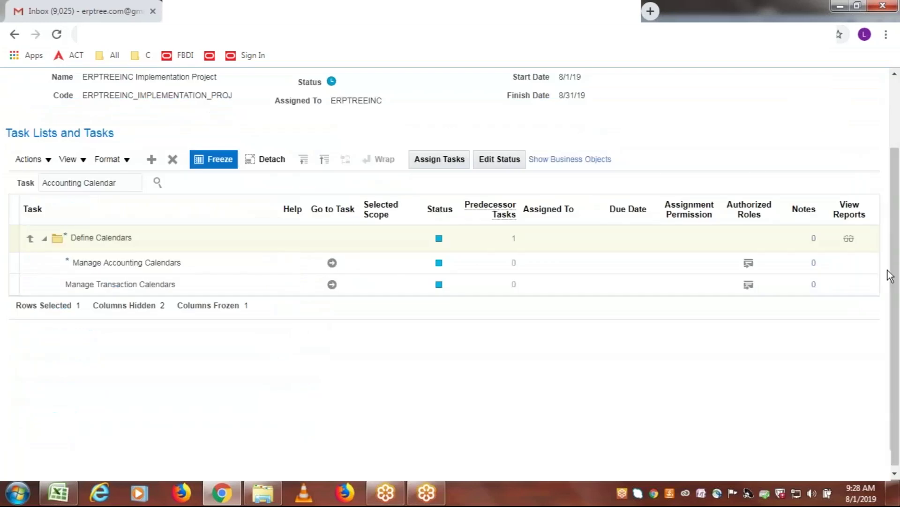
drag(899, 281, 899, 228)
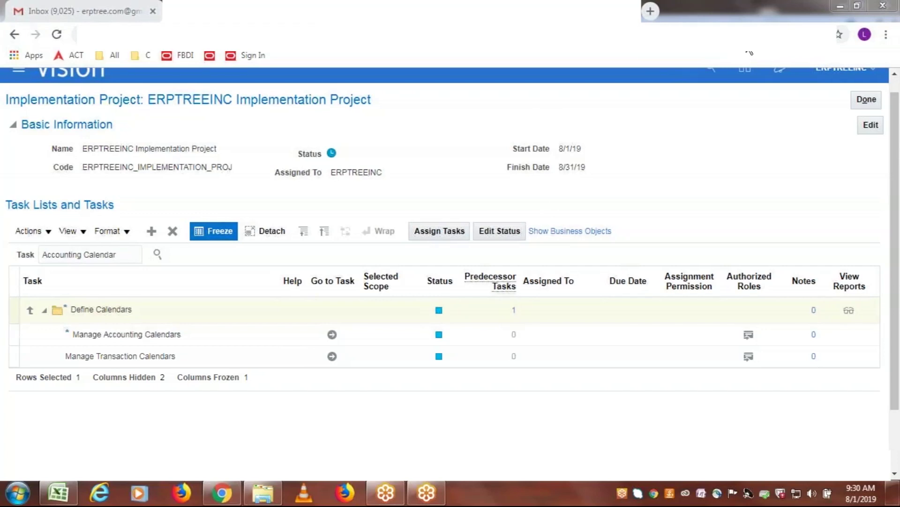
click(18, 492)
click(66, 79)
Step: Type a person's name followed by ' - Video' as the note's first line
text(Vijay )
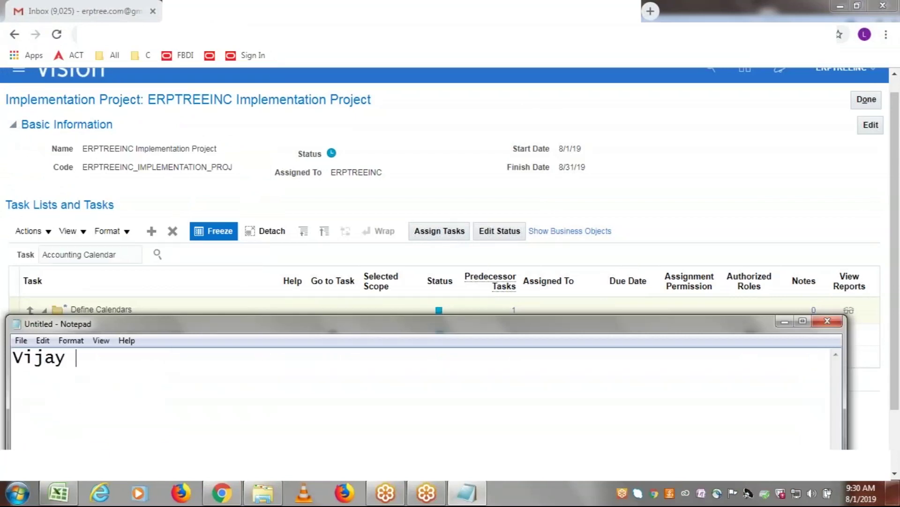
text(- Video)
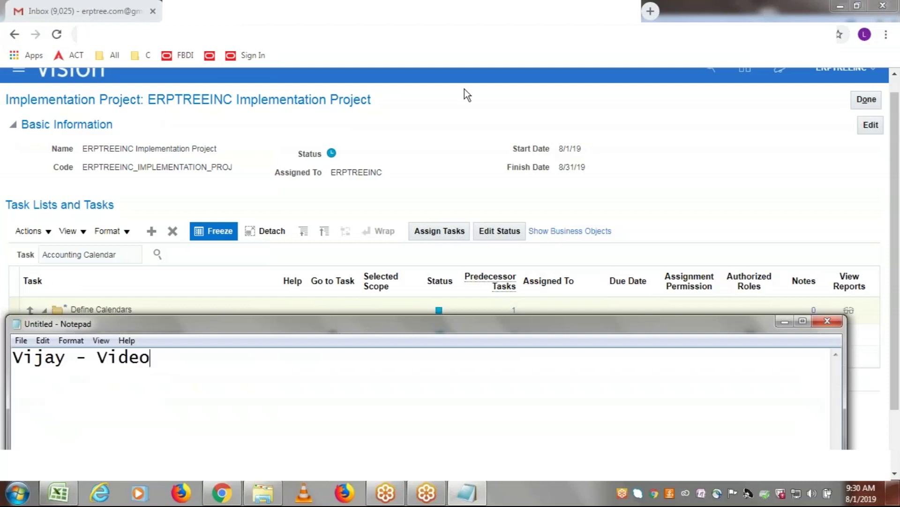
Step: Bring the browser's ERPTREEINC Define Calendars task list back in front of Notepad
click(464, 89)
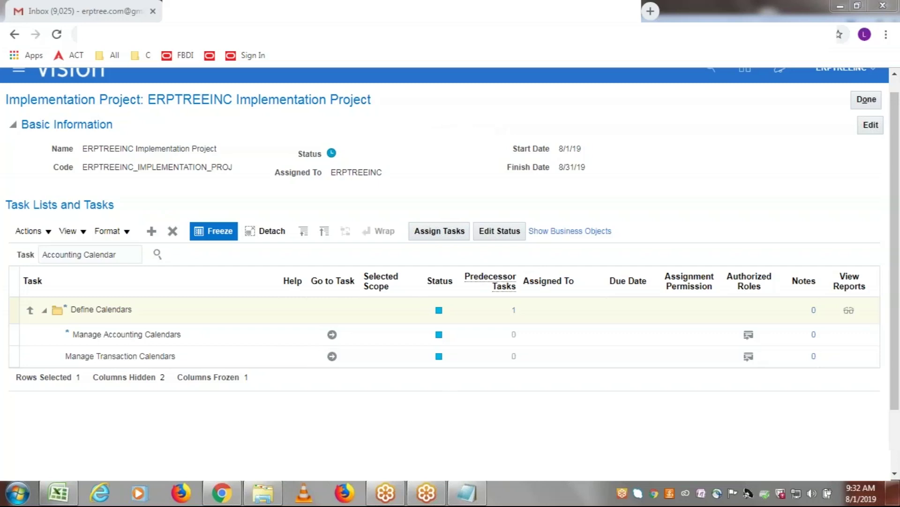
Step: Back in Notepad, add a second line holding another person's full name
click(467, 493)
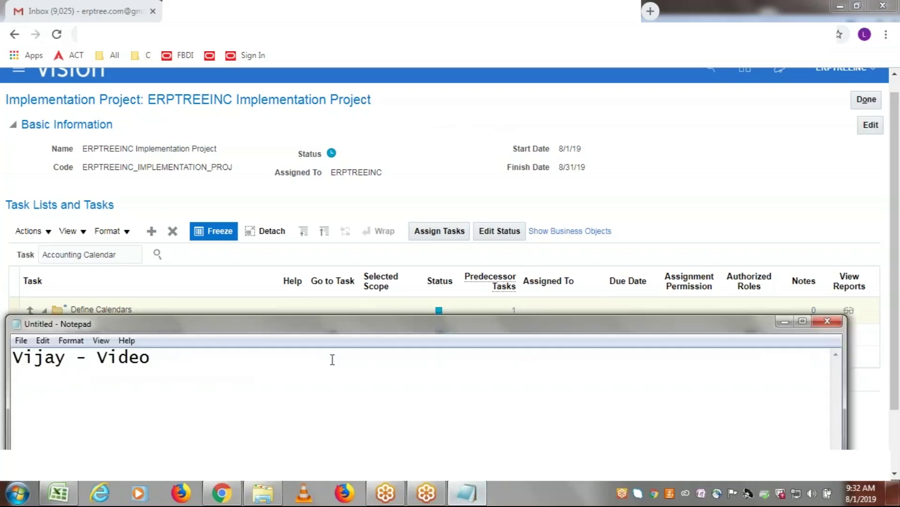
key(Return)
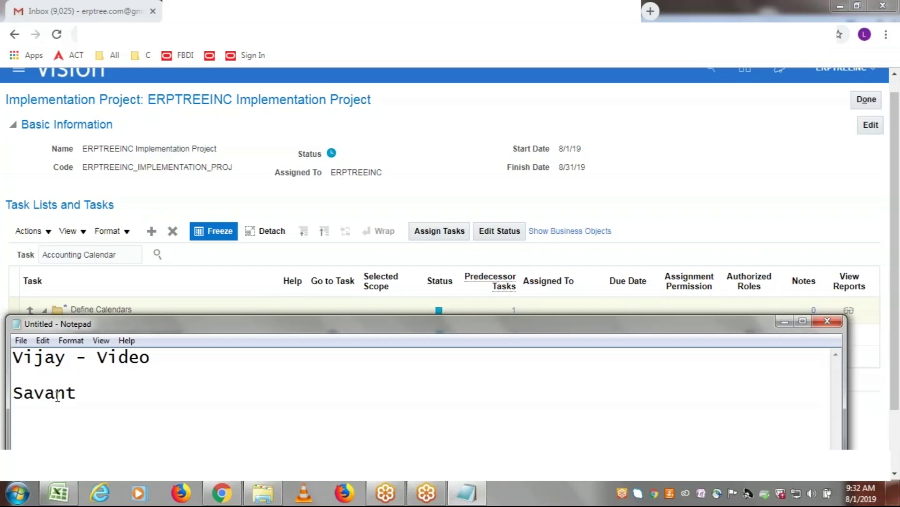
click(14, 393)
Step: Append another person's name and ' - Instance' to that line, then return to the Accounting Calendar task list
click(192, 395)
text(- Sr)
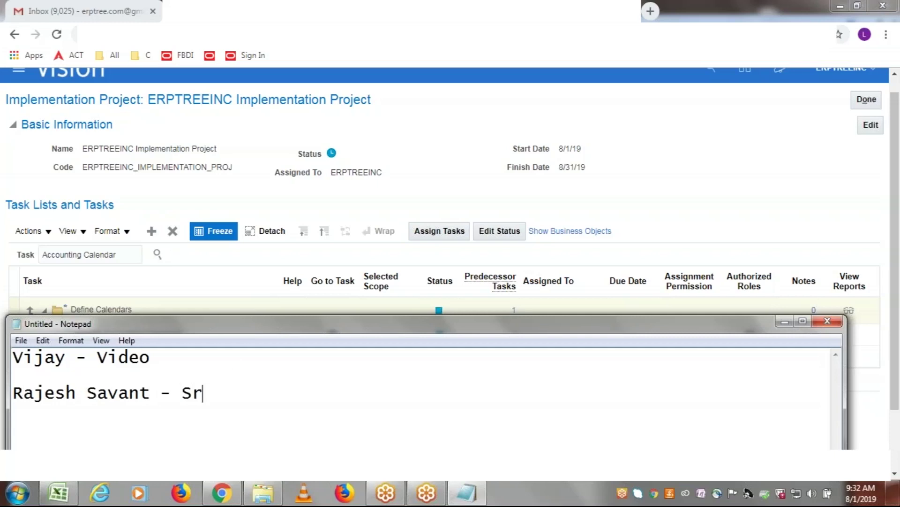
text(ikanth)
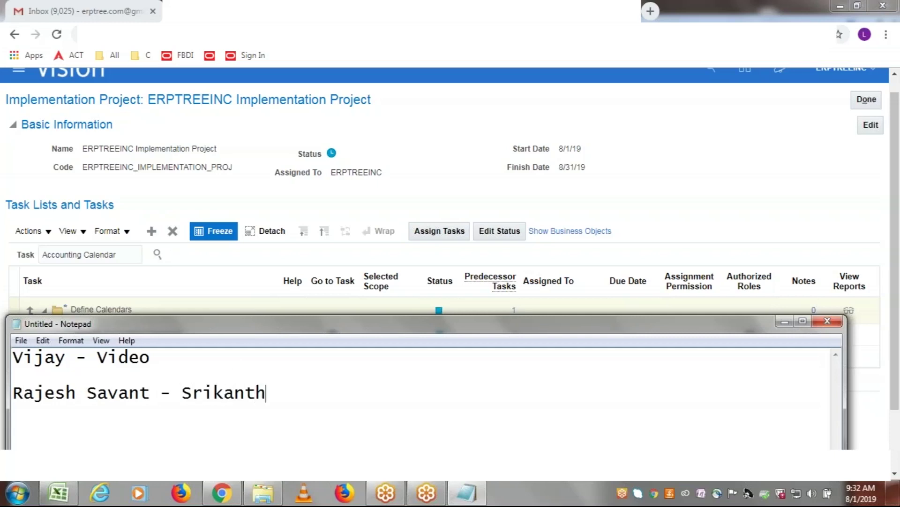
text( - Videos & Instance)
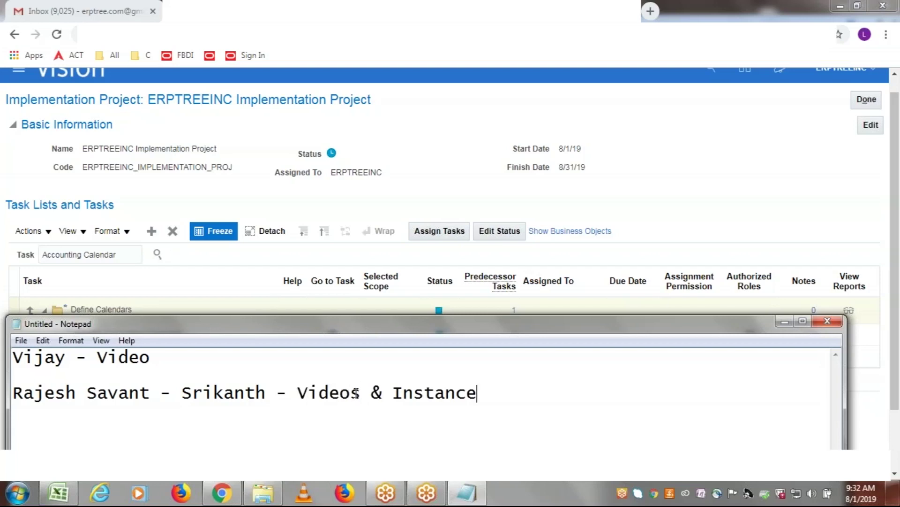
drag(383, 392, 298, 399)
key(BackSpace)
key(BackSpace)
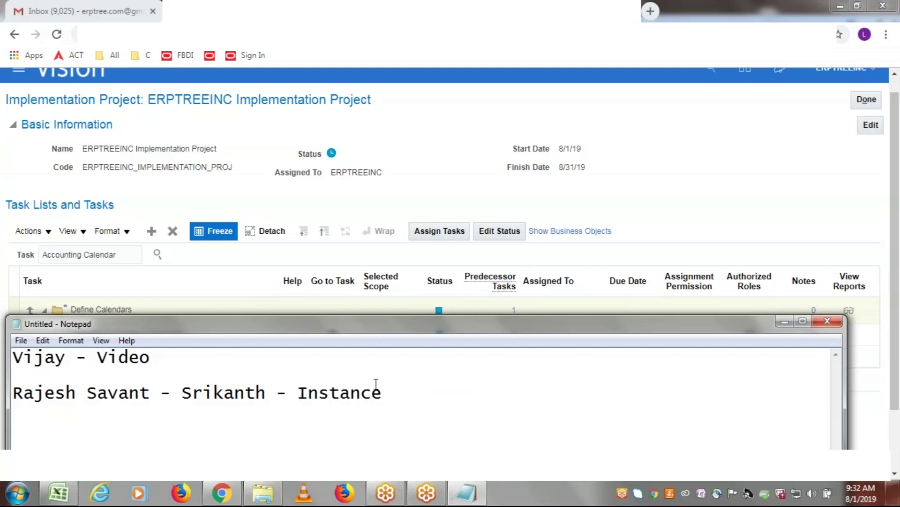
click(410, 393)
click(720, 57)
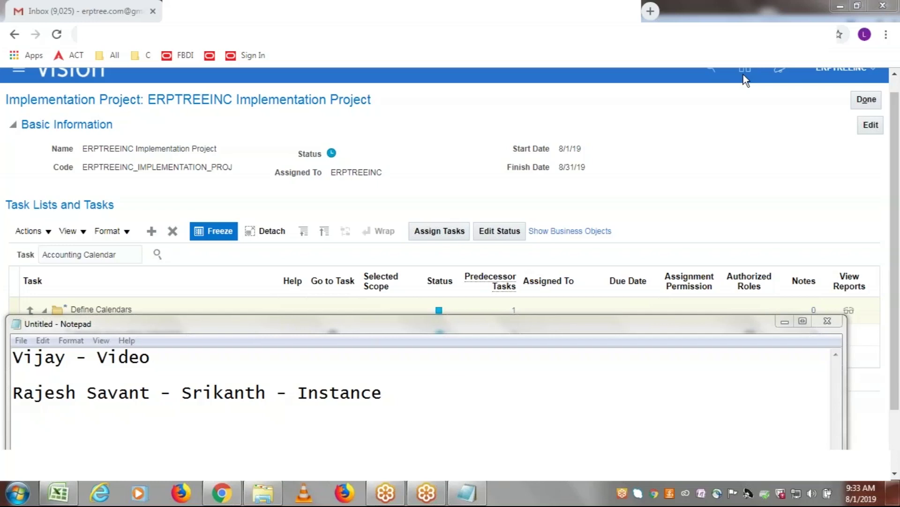
click(471, 125)
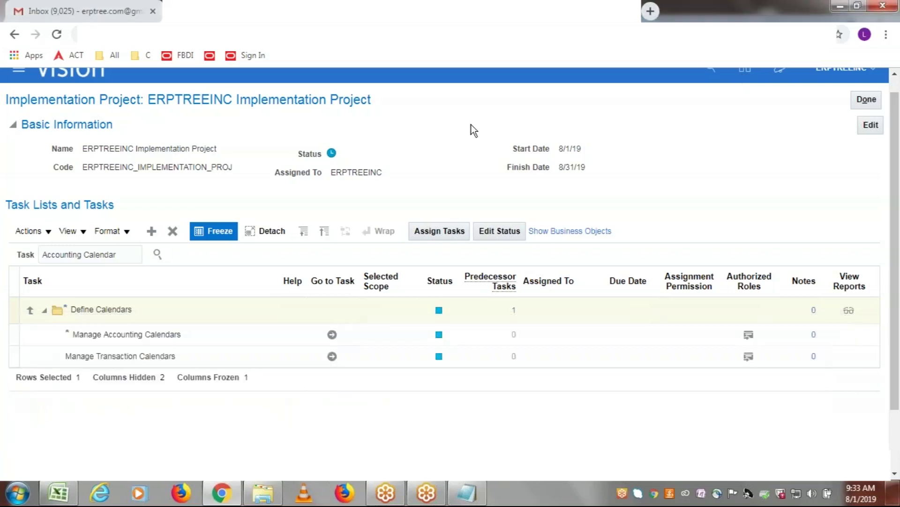